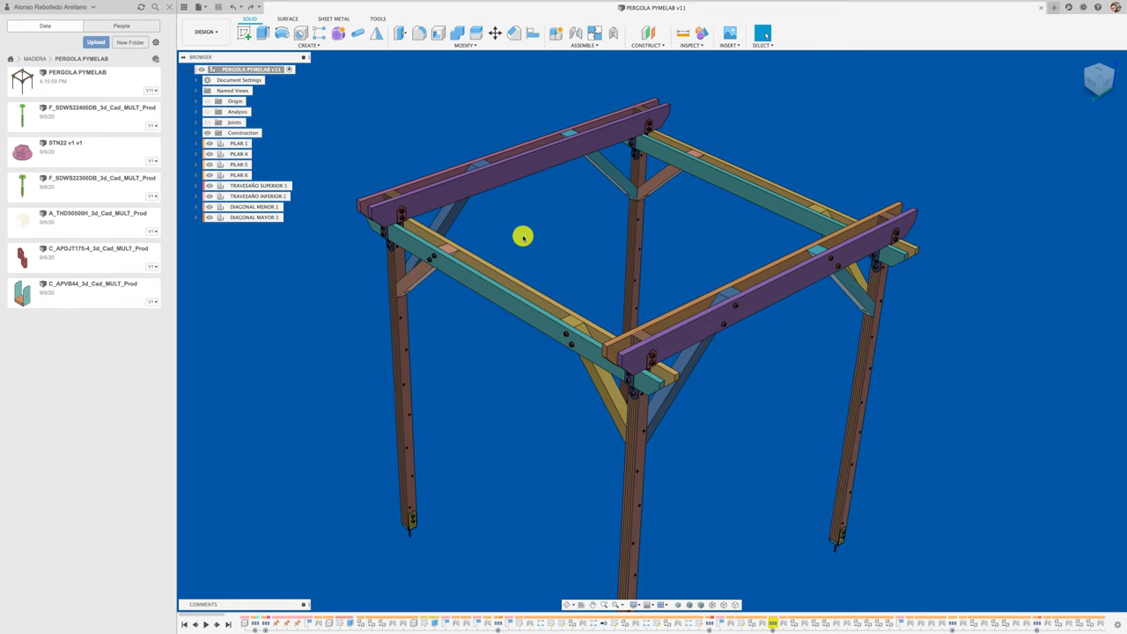
Inspect the front top beam by selecting one of its faces, then clear the selection
click(484, 187)
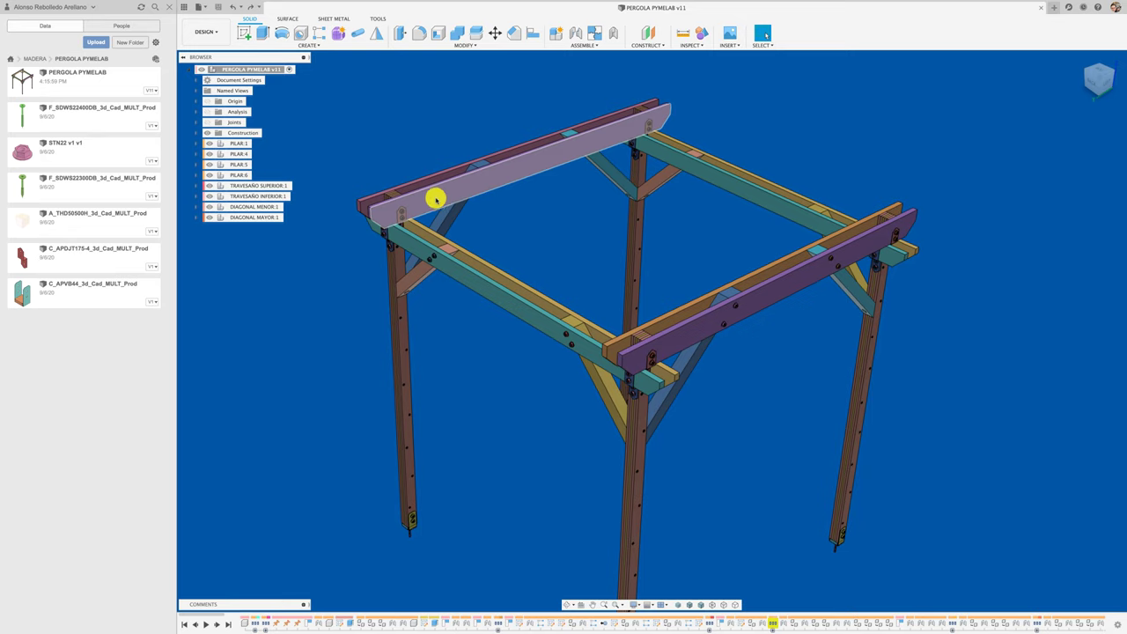
click(446, 194)
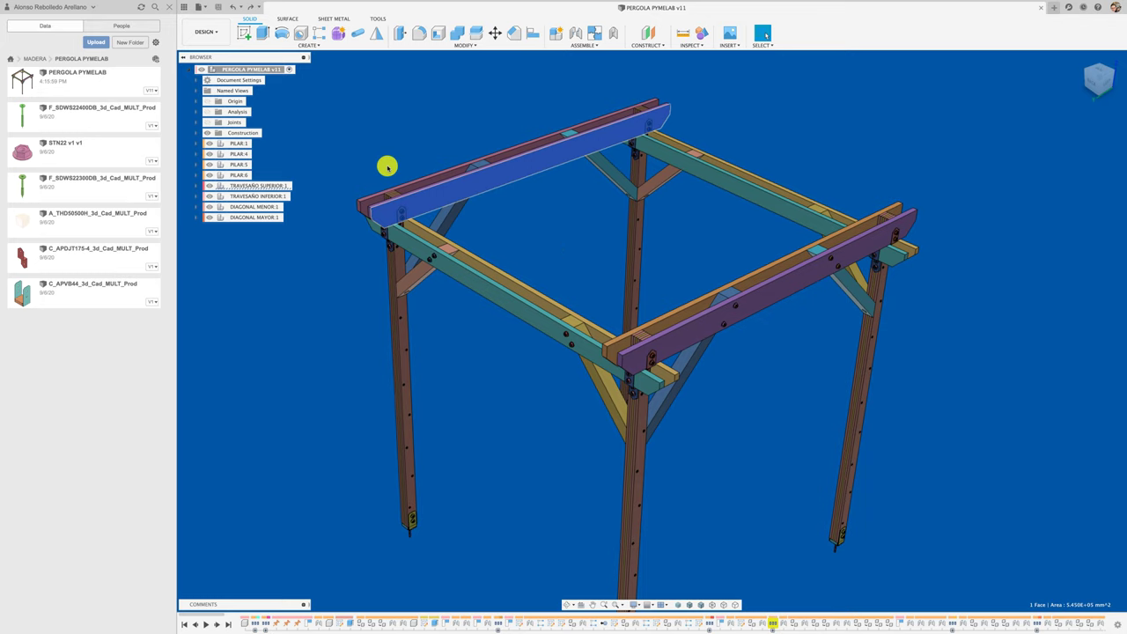
click(335, 151)
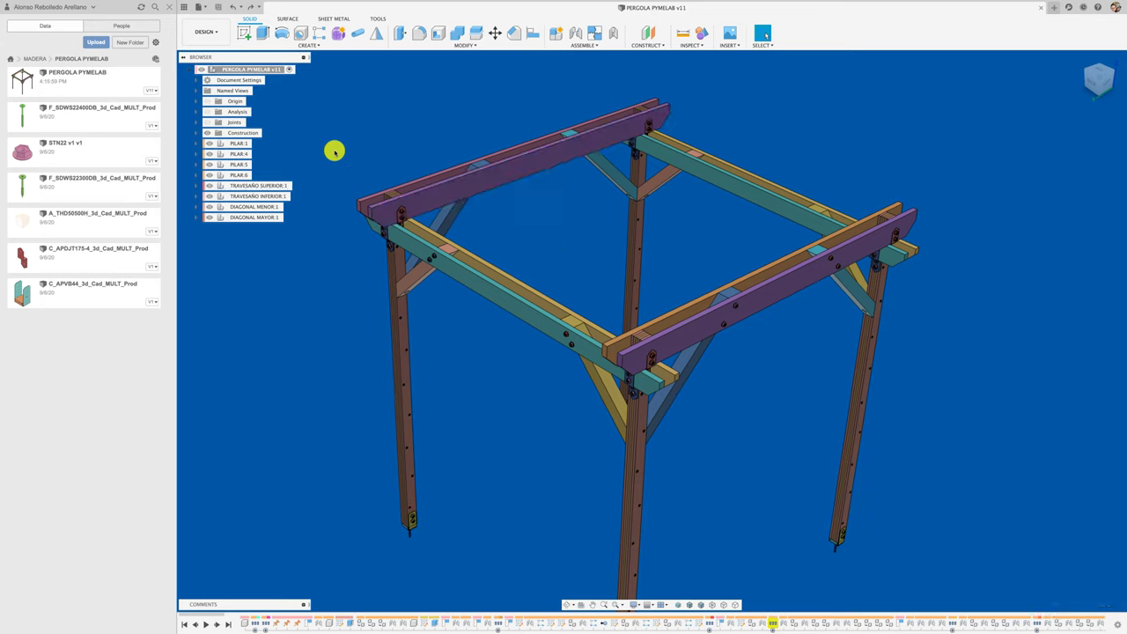
Add a new component under the root pergola assembly and name it TRAVESAÑO QUIEBRAVISTA
right_click(274, 70)
click(293, 77)
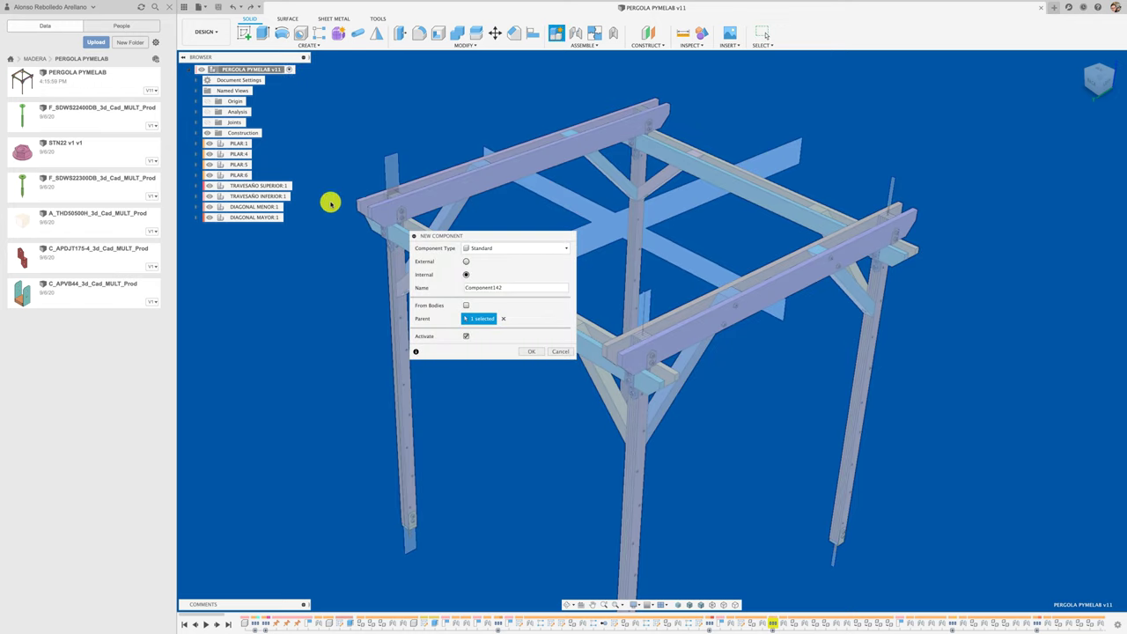
drag(512, 287, 433, 279)
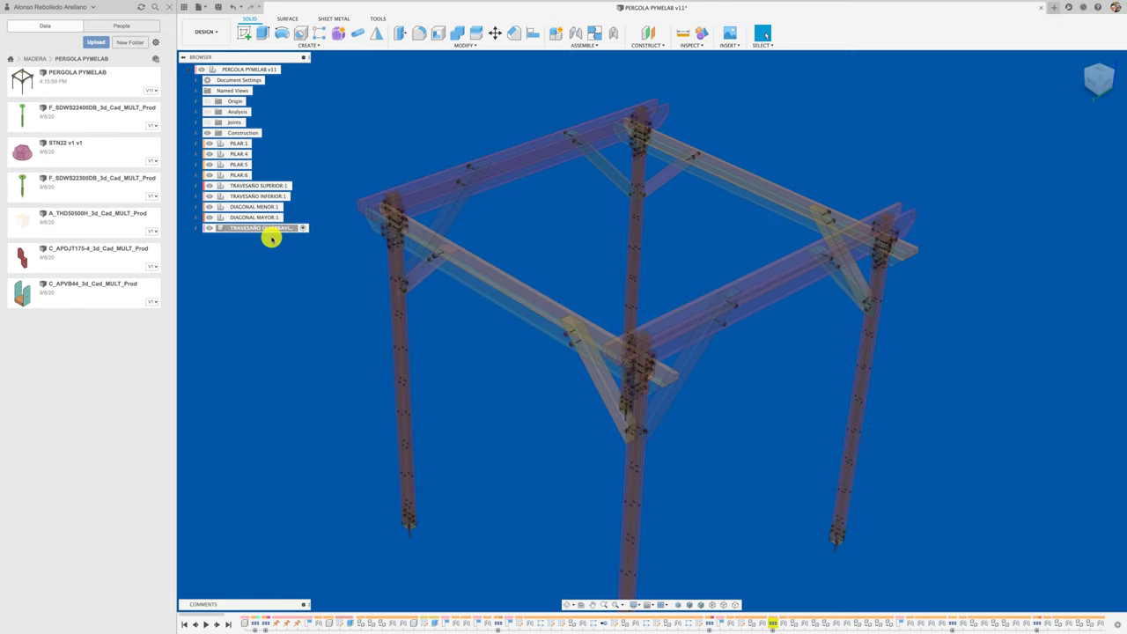
Create a new component named T.QUIEBRAVISTA nested inside TRAVESAÑO QUIEBRAVISTA
right_click(261, 228)
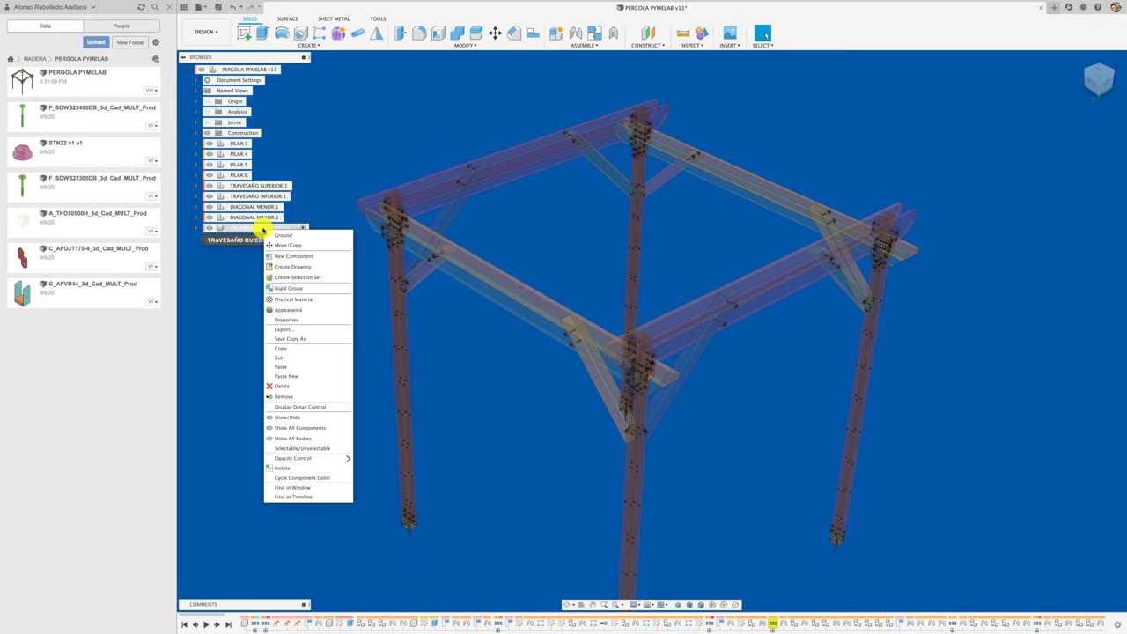
click(297, 256)
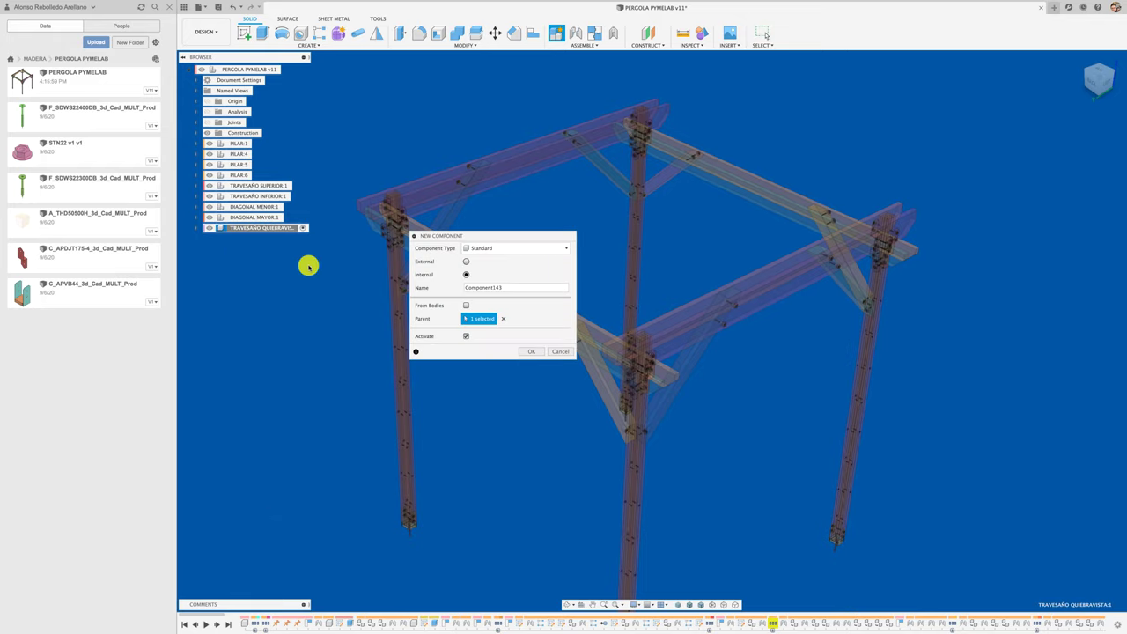
drag(507, 288, 433, 286)
text(T.QUEBRAVISTA)
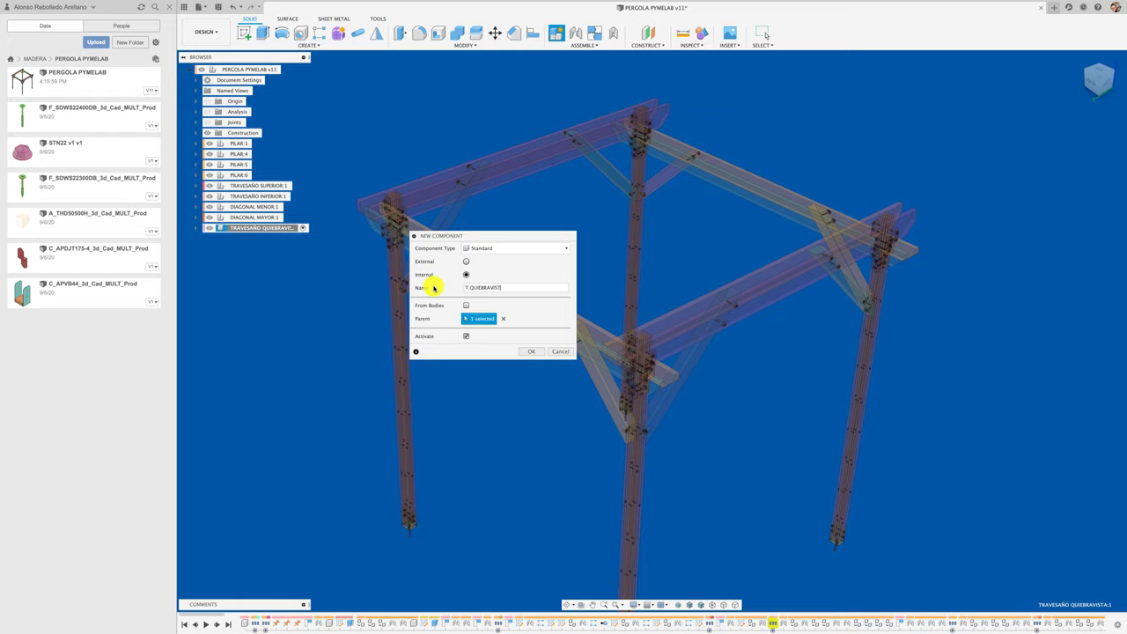
click(531, 352)
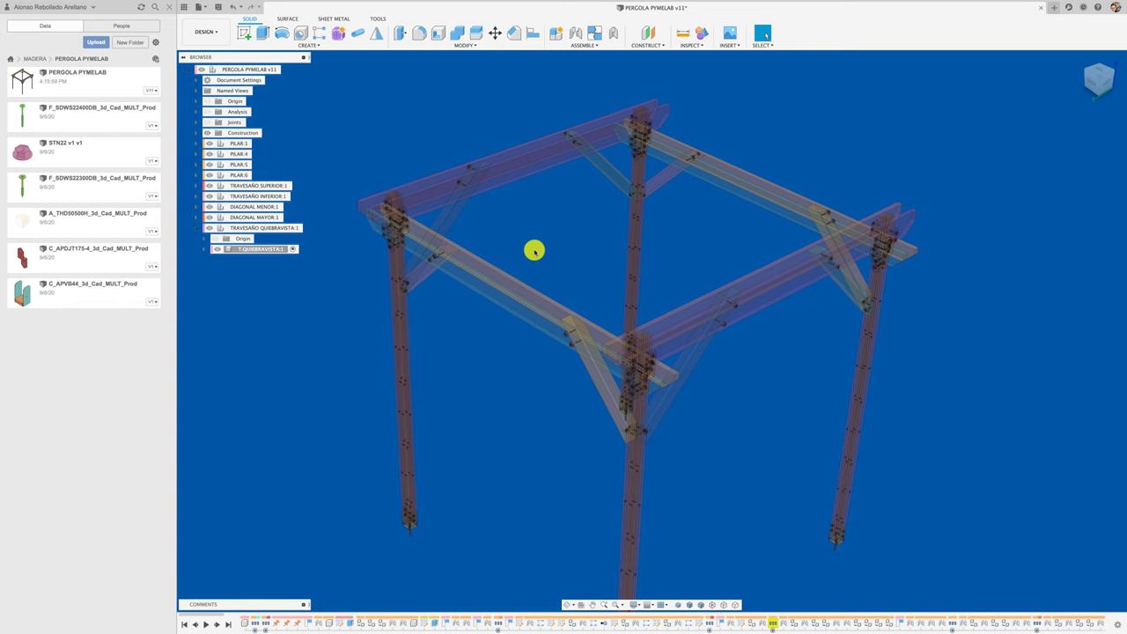
Create a midplane between the inner faces of the two opposite top beams, 2328 mm apart
scroll(534, 251, up, 2)
scroll(534, 251, up, 2)
scroll(535, 251, up, 2)
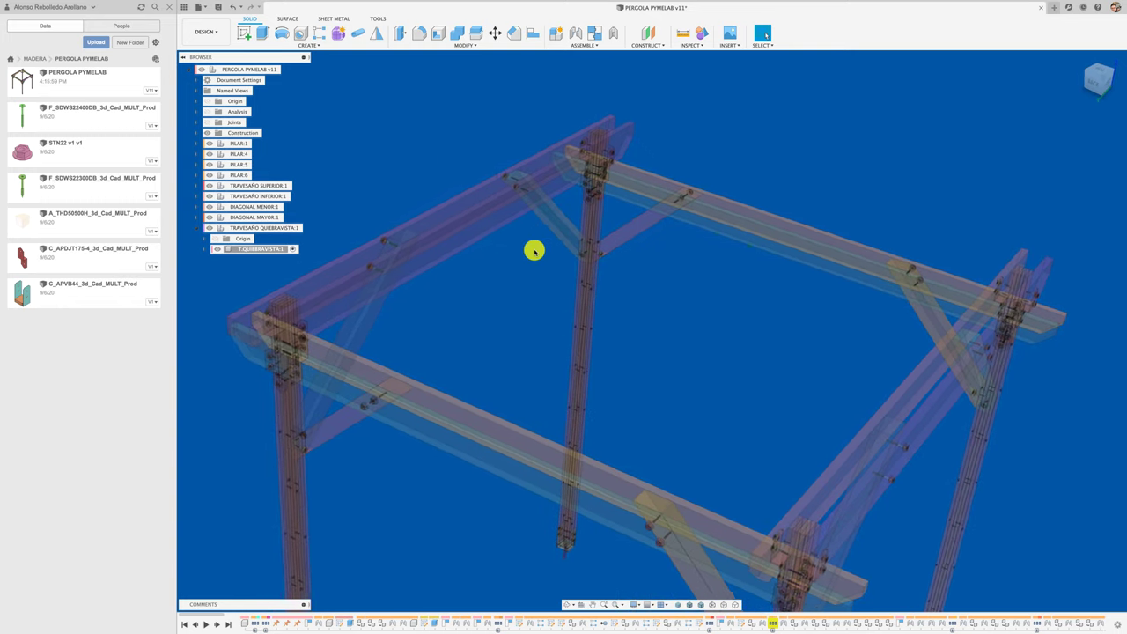
scroll(535, 251, down, 2)
scroll(535, 251, down, 1)
scroll(462, 126, down, 2)
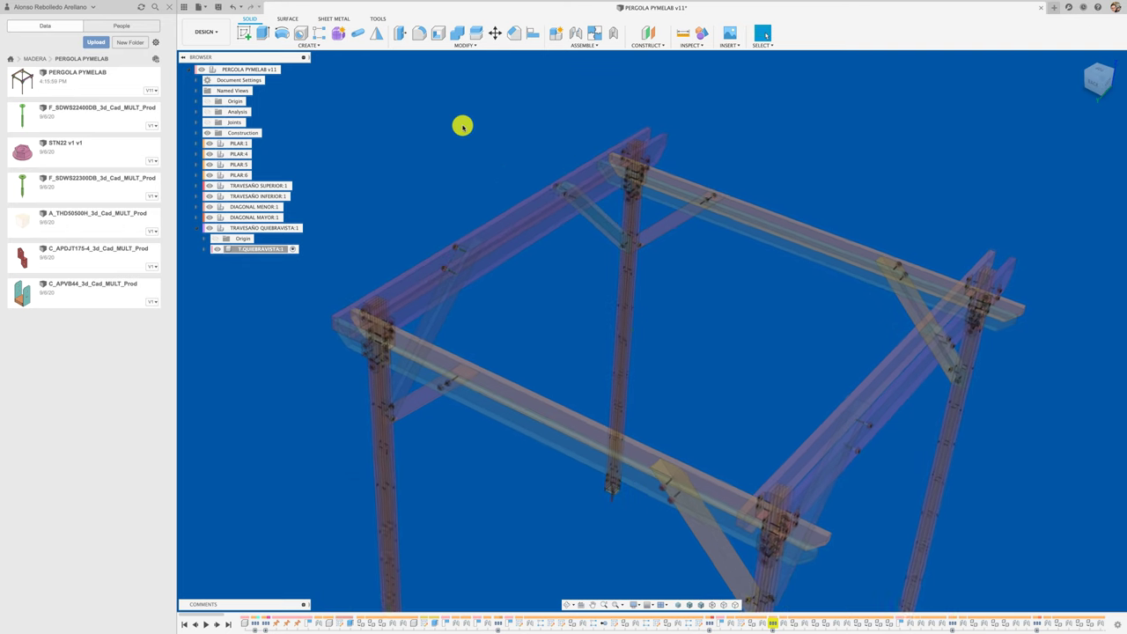
shift+middle_drag(462, 126, 634, 55)
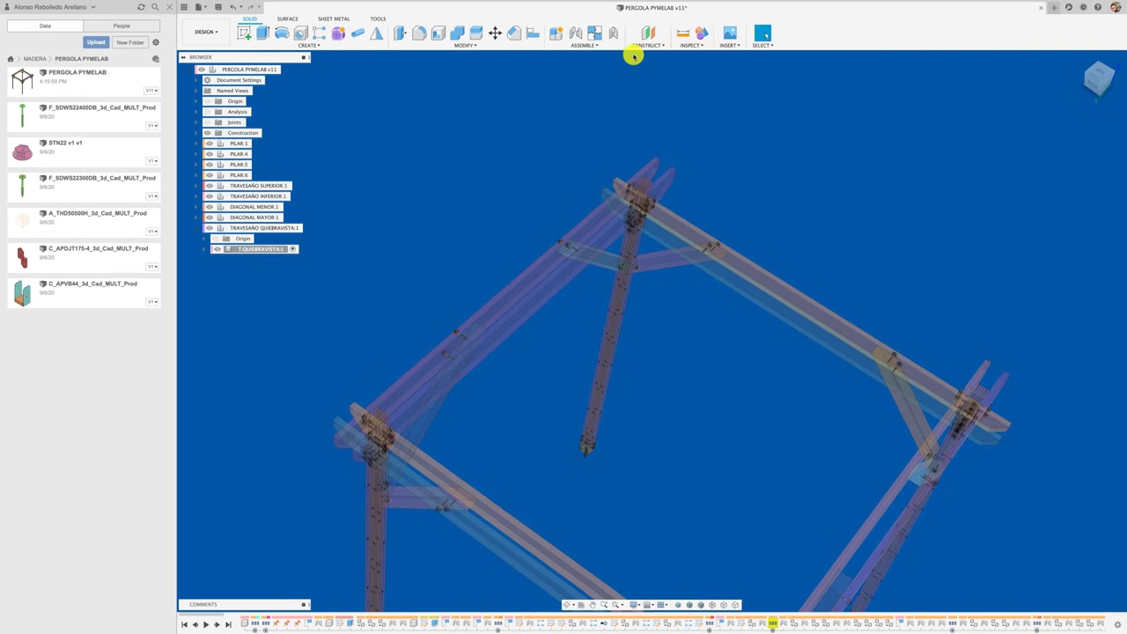
click(650, 42)
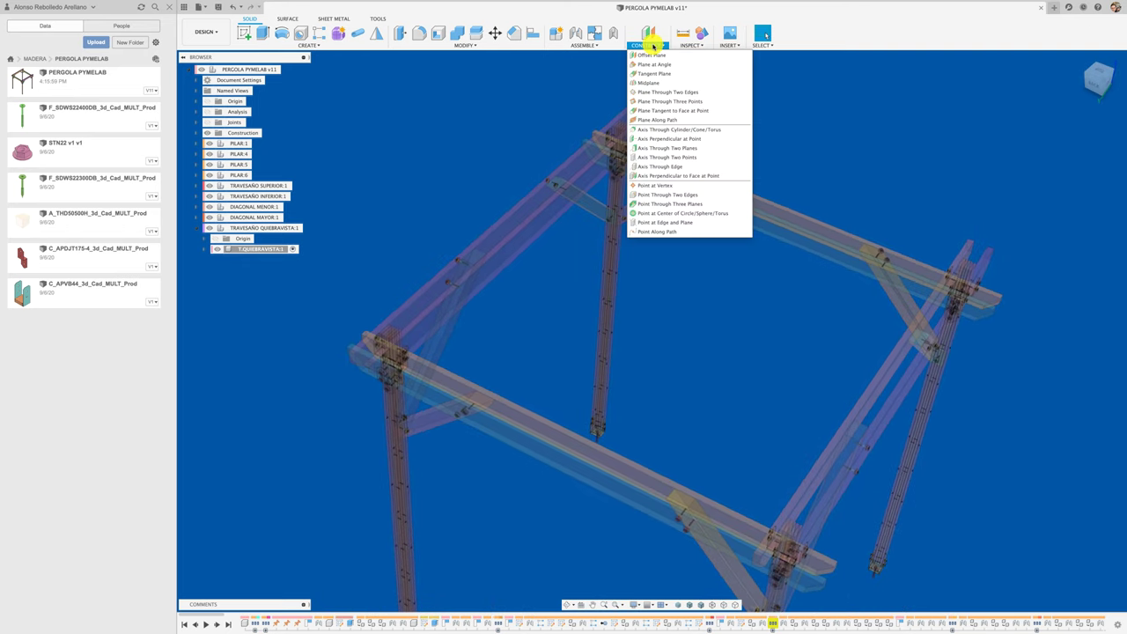
click(652, 83)
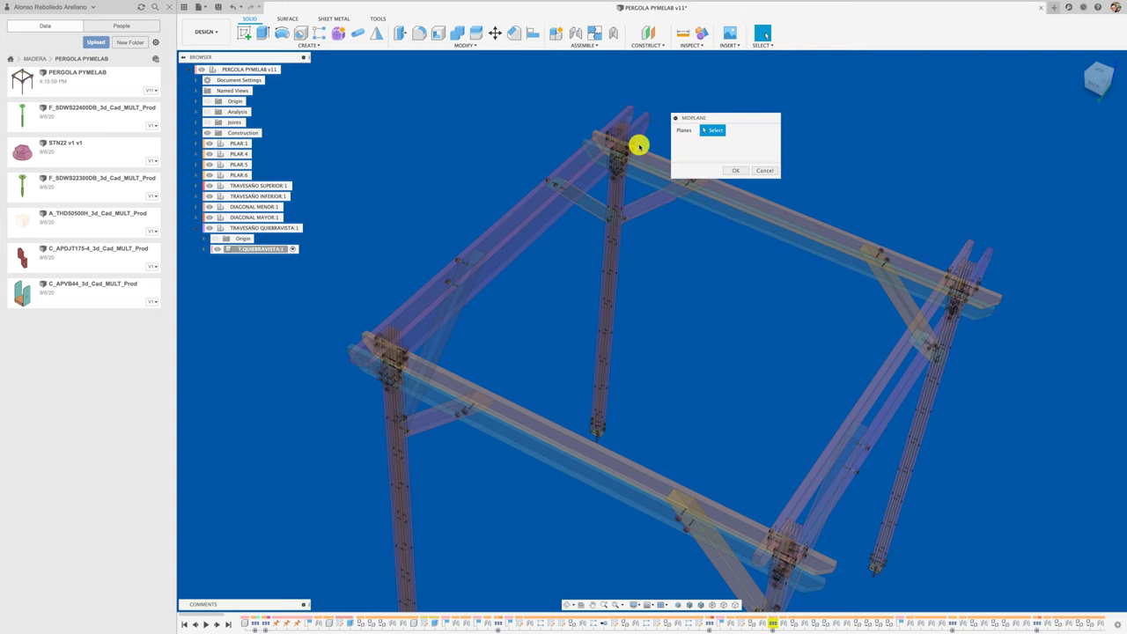
click(555, 212)
shift+middle_drag(634, 294, 994, 244)
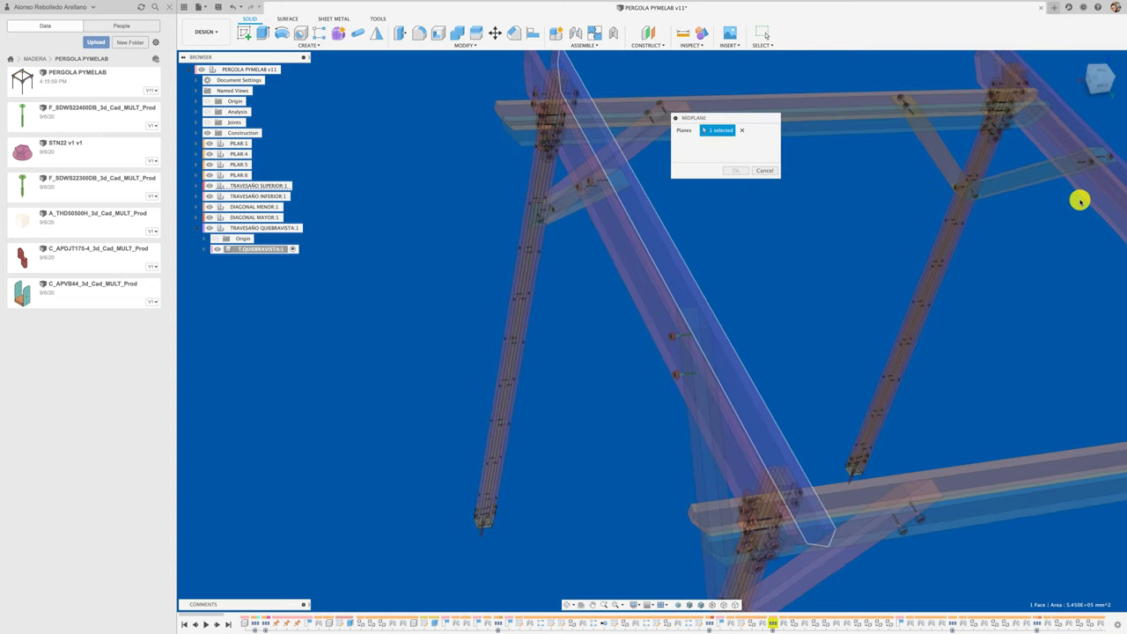
click(1085, 189)
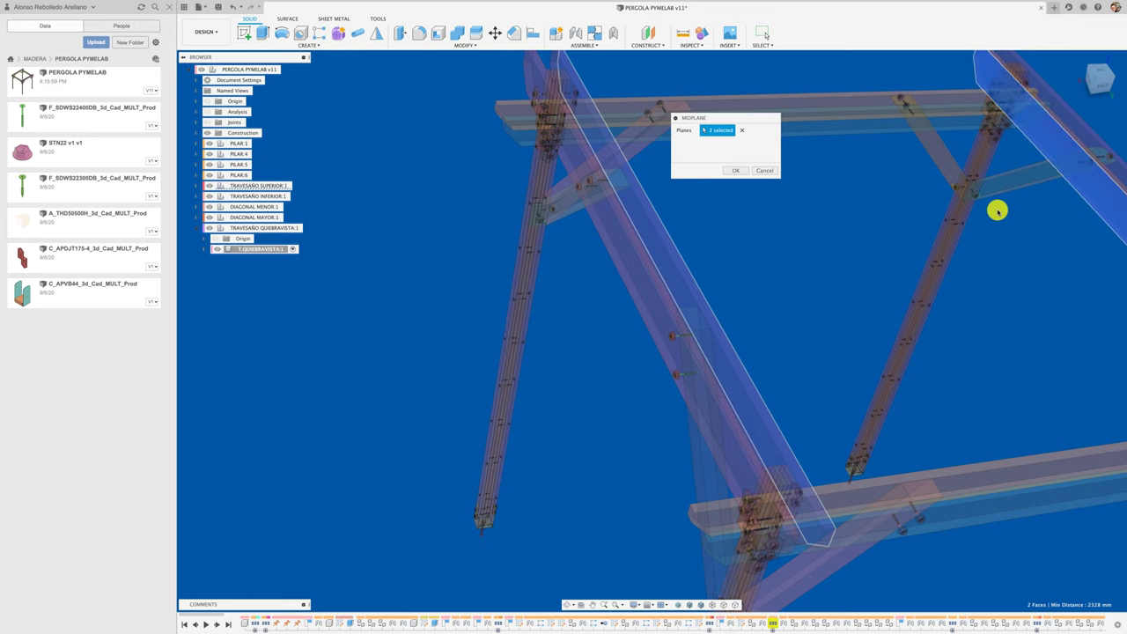
mouse_move(999, 208)
shift+middle_down()
mouse_move(835, 212)
mouse_move(738, 177)
shift+middle_up()
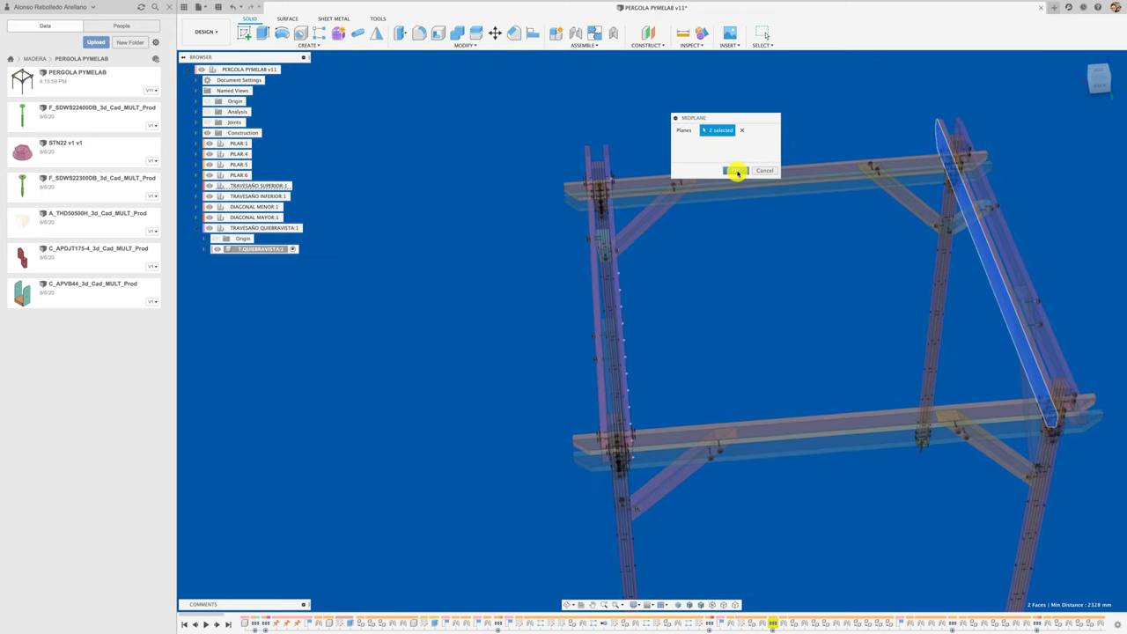
click(738, 176)
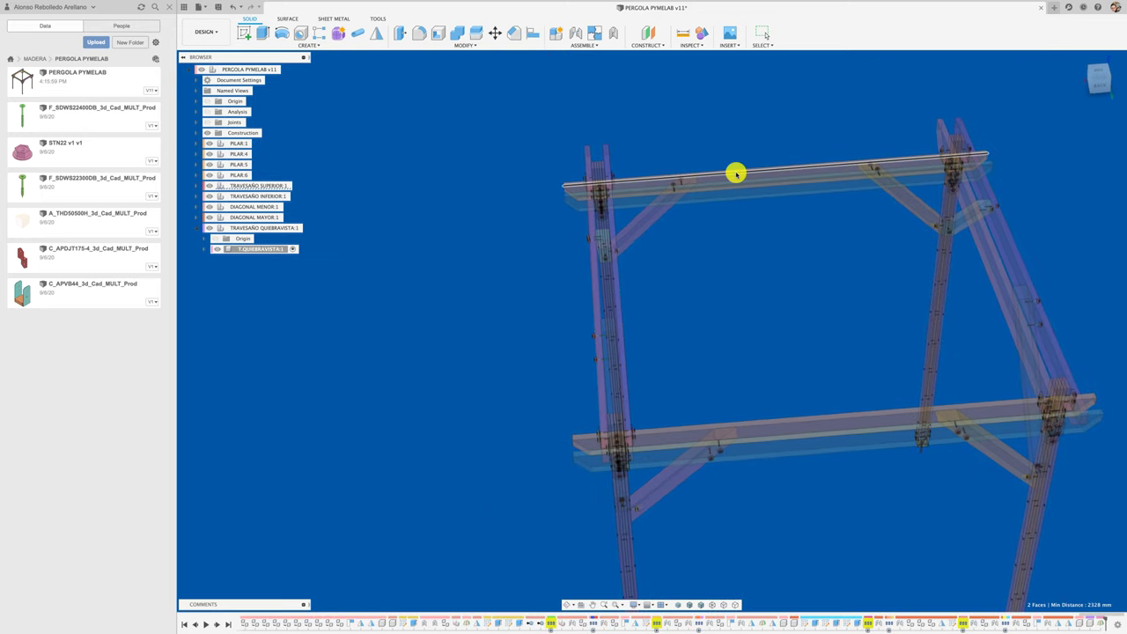
mouse_move(734, 173)
shift+middle_down()
mouse_move(637, 372)
mouse_move(627, 558)
mouse_move(641, 604)
shift+middle_up()
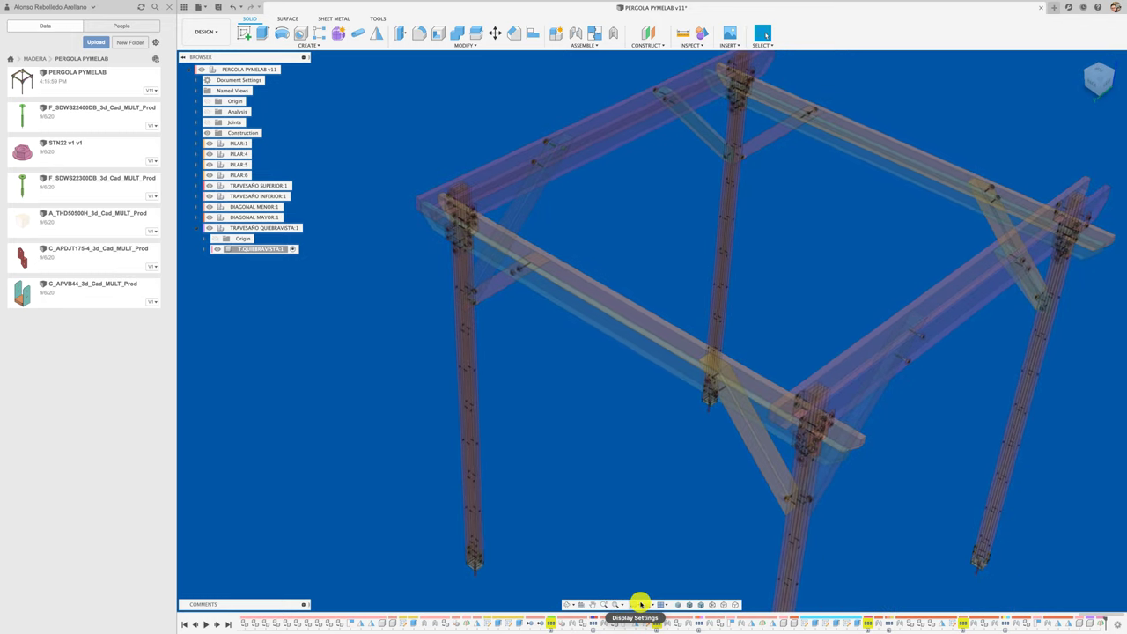
Turn on construction plane visibility and start a sketch on the new midplane
click(640, 604)
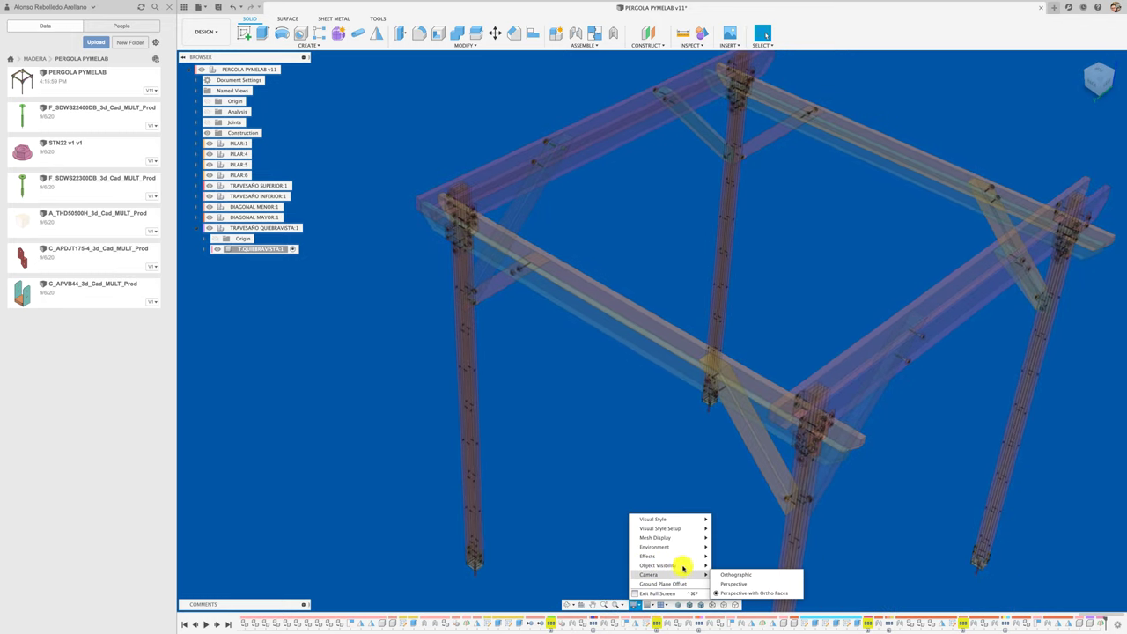
mouse_move(669, 565)
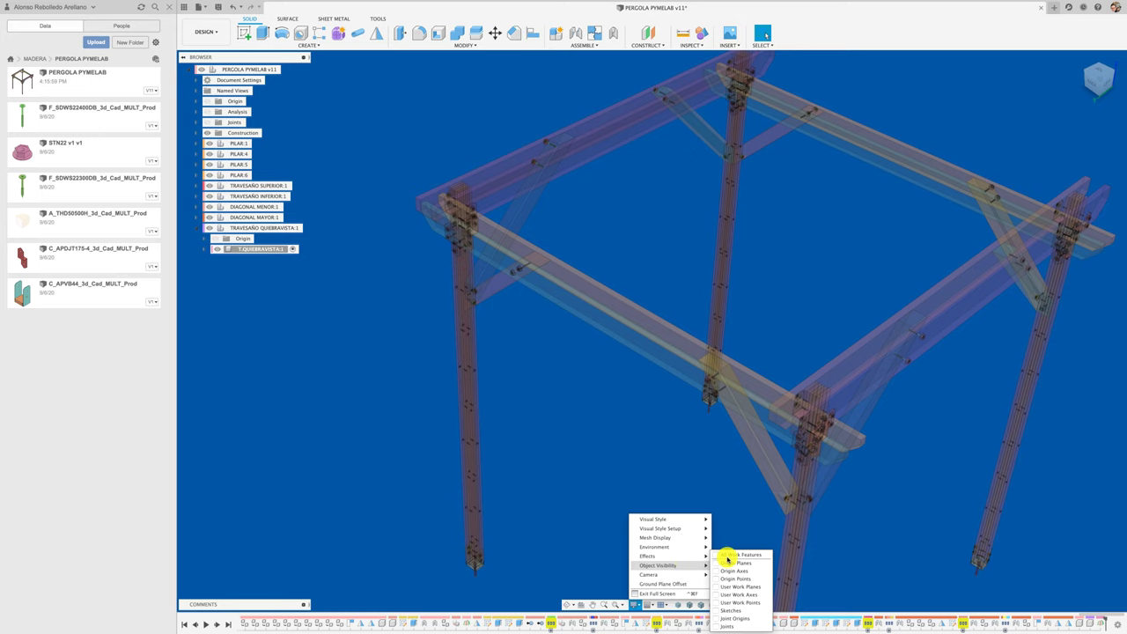
click(716, 556)
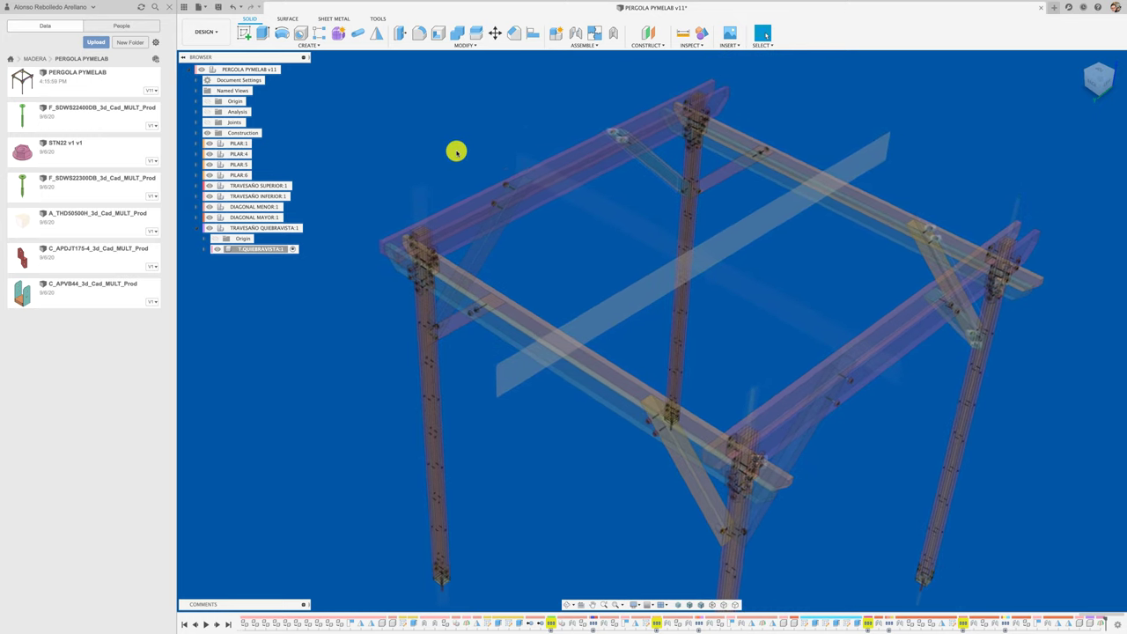
click(247, 33)
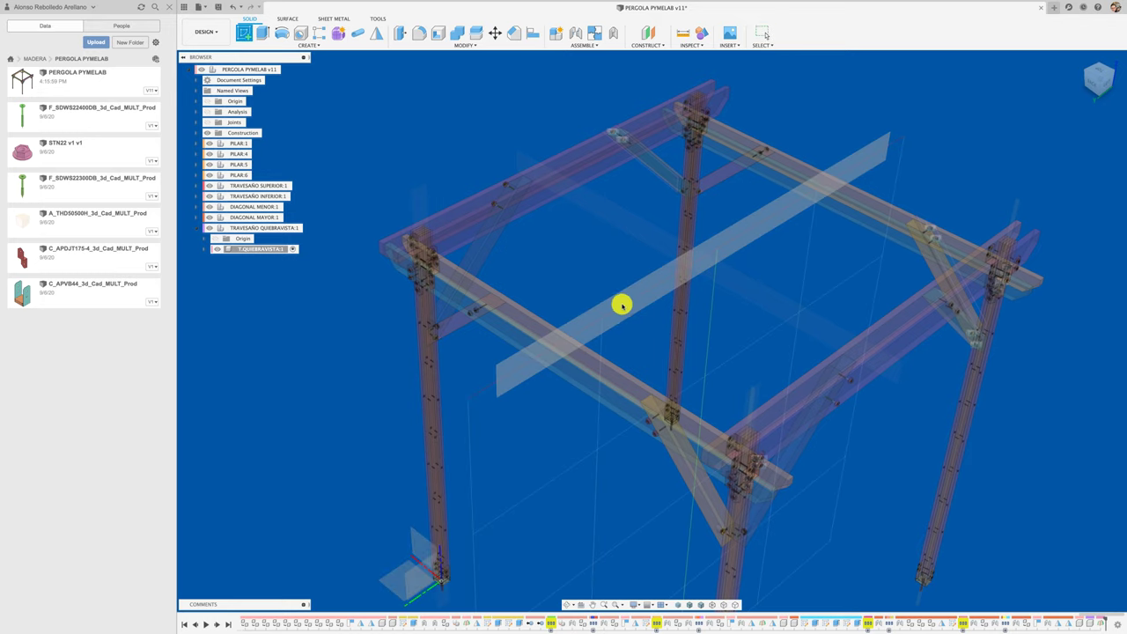
click(592, 260)
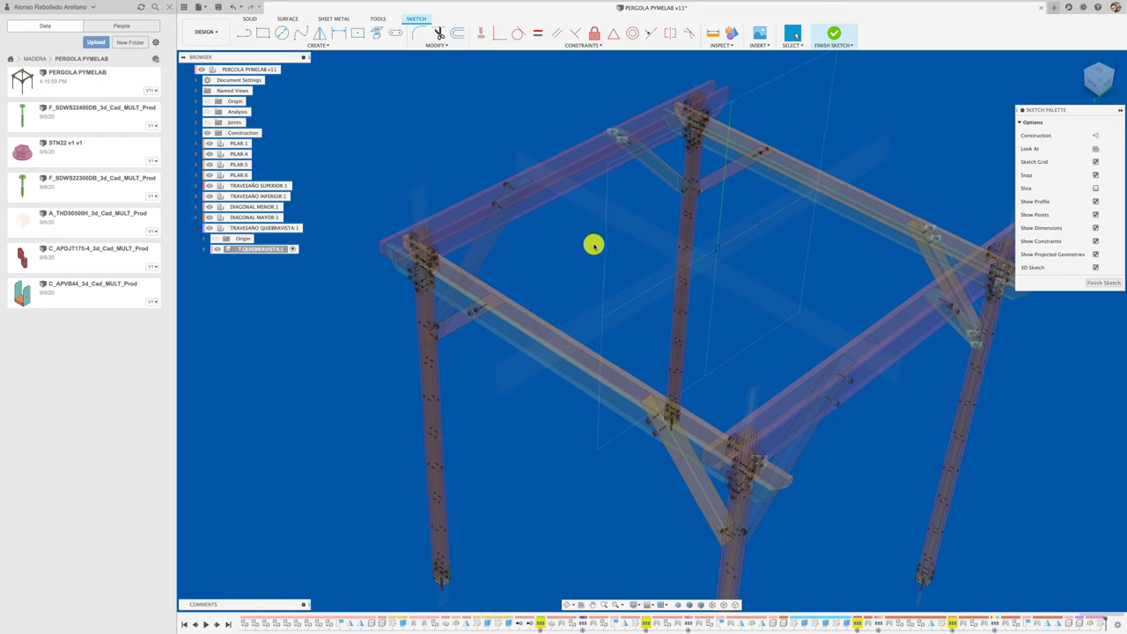
Project the top beam's outline into the midplane sketch
click(376, 33)
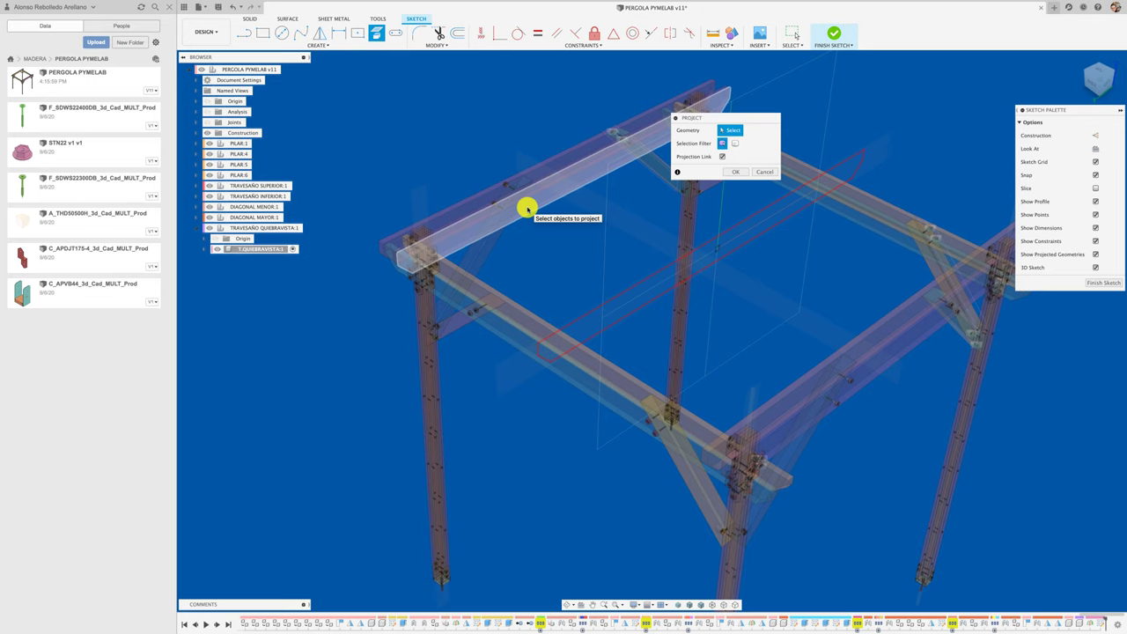
click(527, 209)
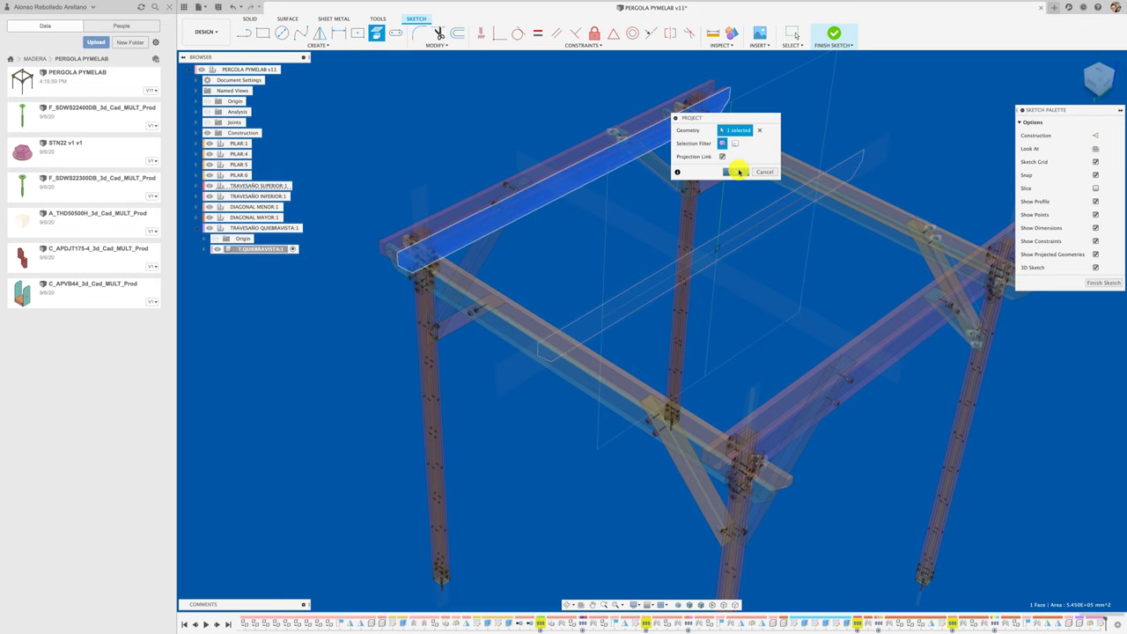
click(735, 172)
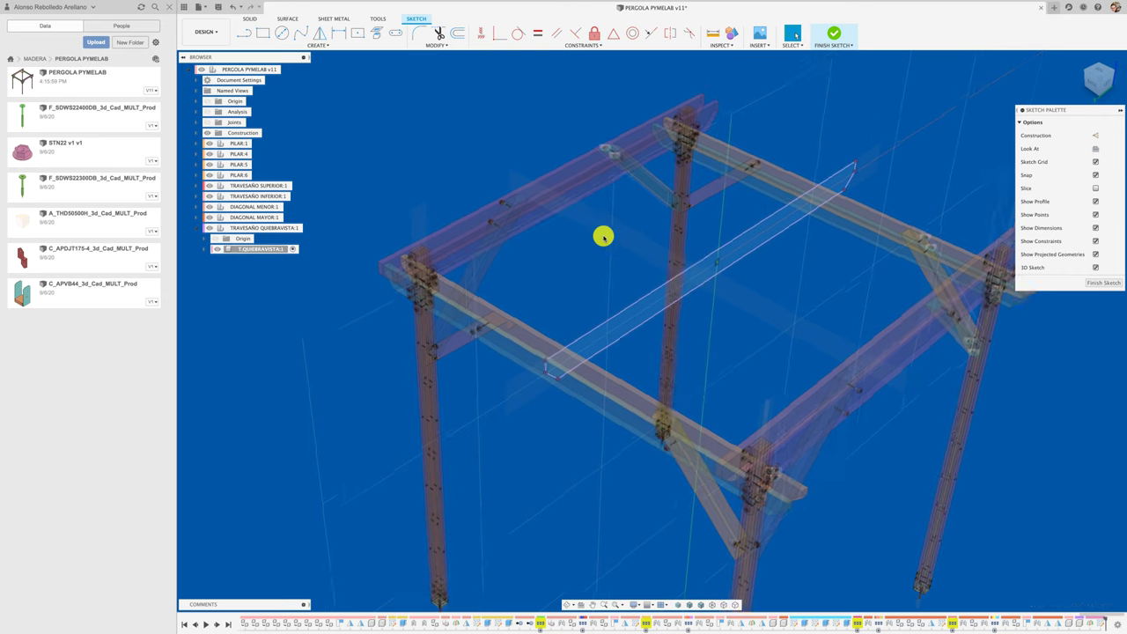
shift+scroll(603, 236, right, 5)
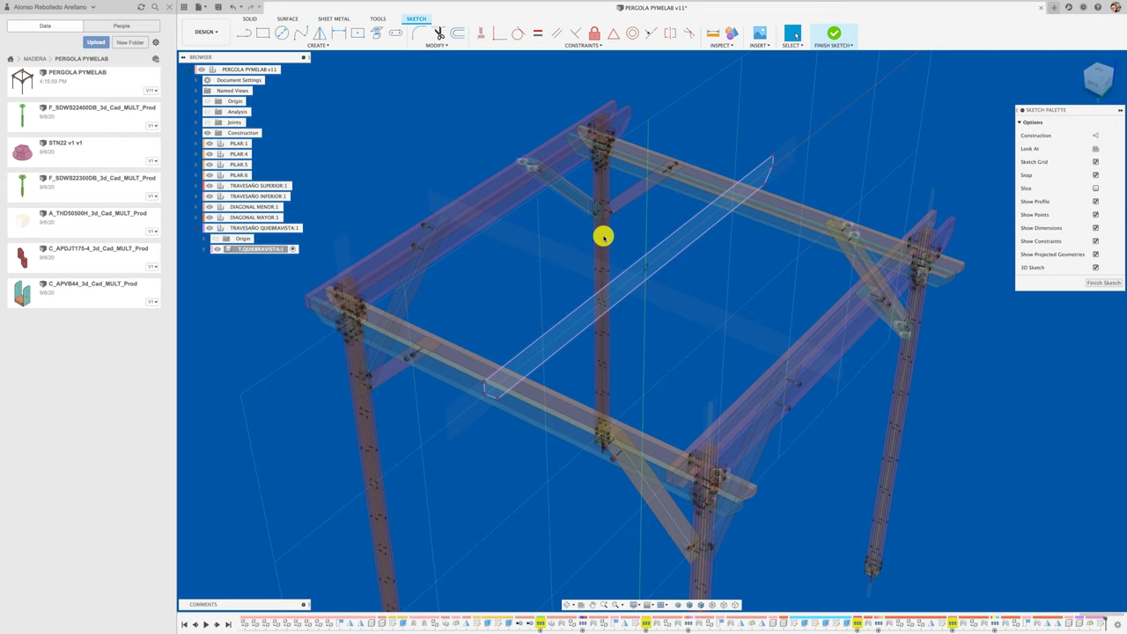
Extrude the projected beam profile symmetrically, Whole Length 41 mm, as a new body
key(e)
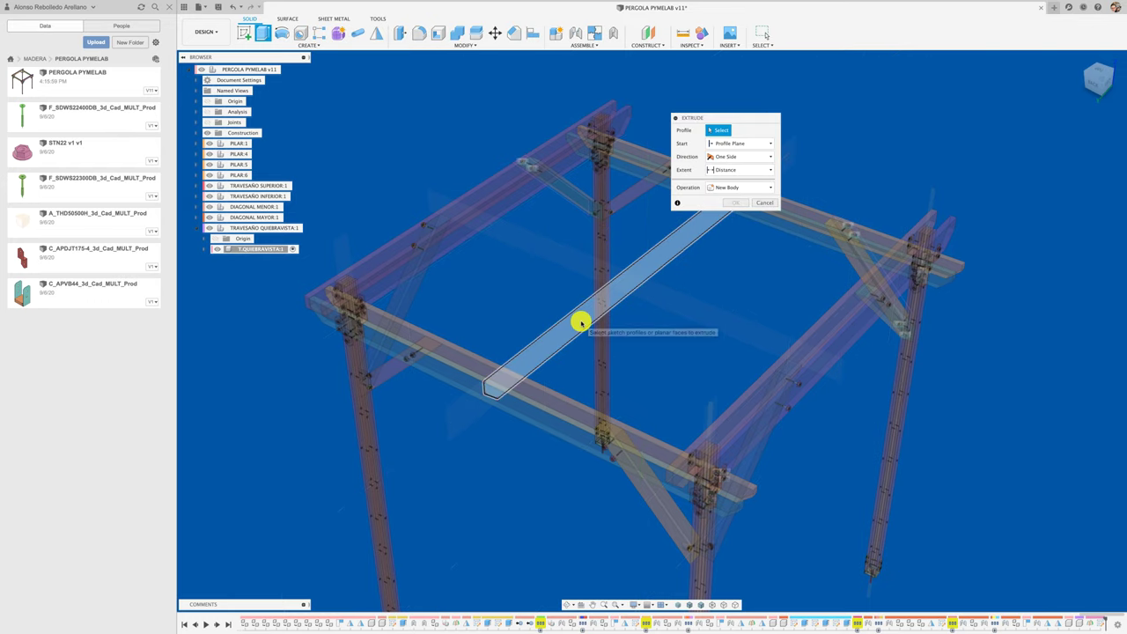
click(581, 320)
mouse_move(561, 256)
shift+middle_down()
mouse_move(458, 285)
mouse_move(440, 322)
mouse_move(520, 352)
shift+middle_up()
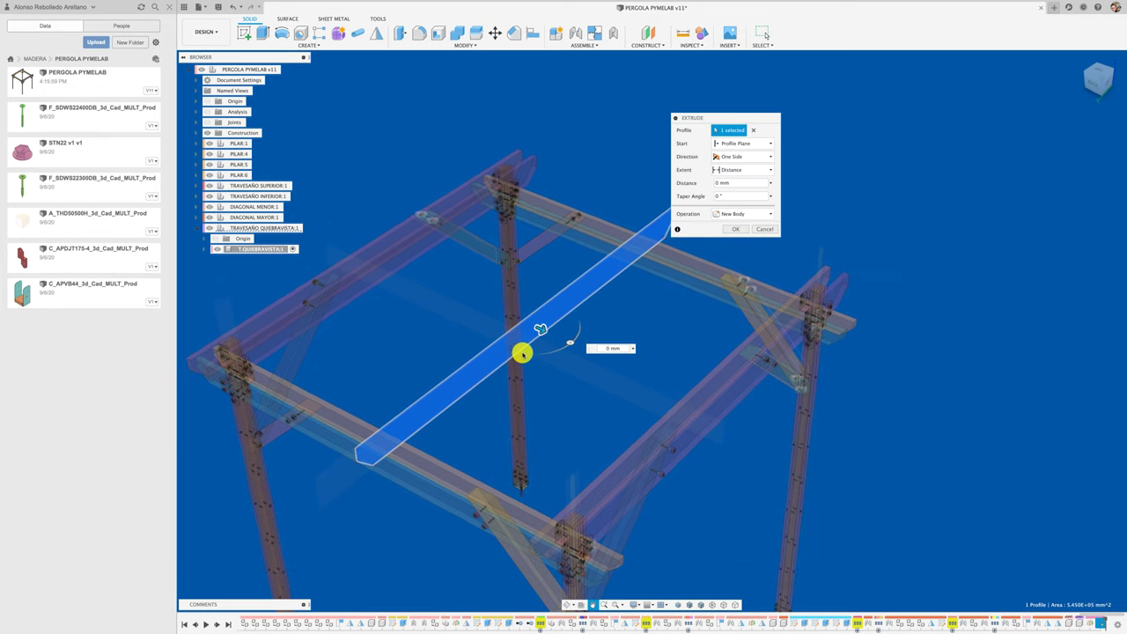
drag(546, 329, 550, 336)
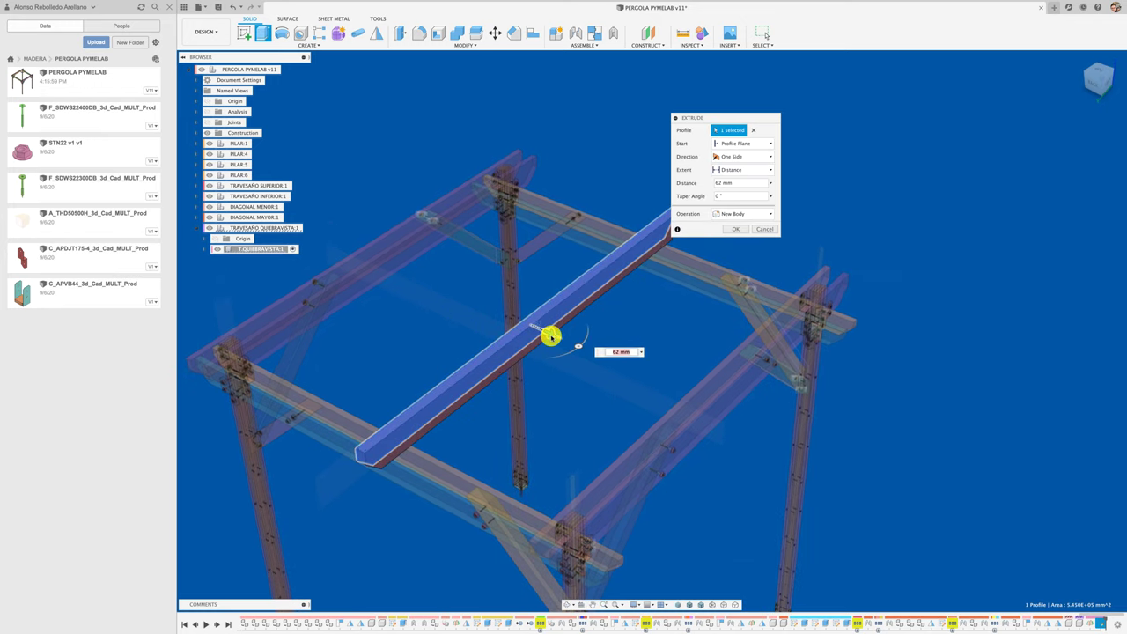
text(20,5)
key(Return)
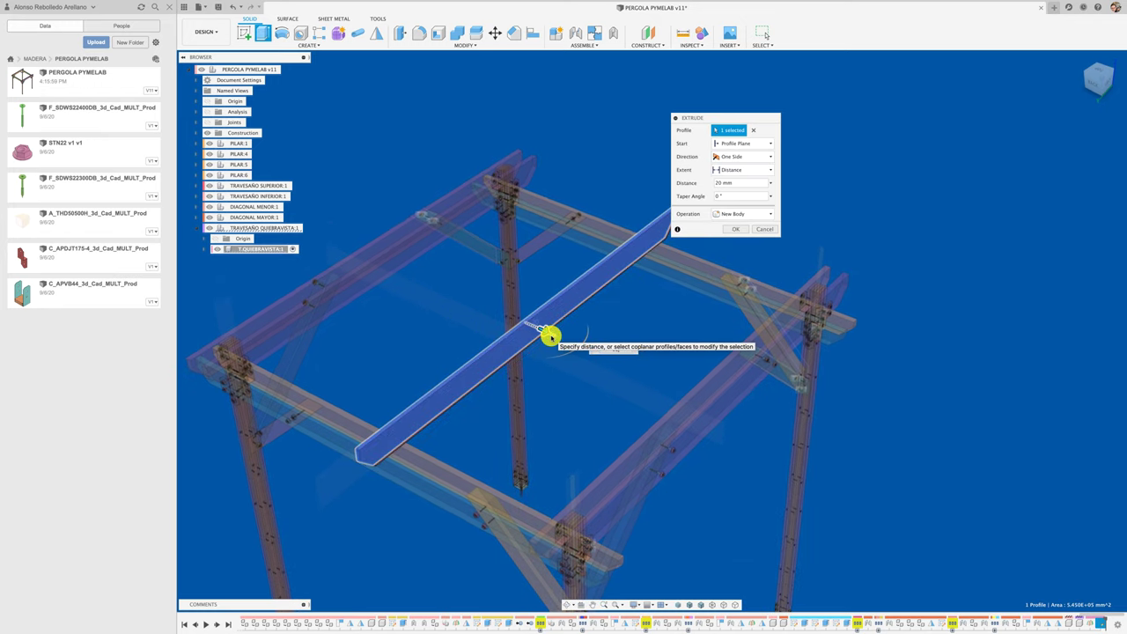
click(749, 171)
click(749, 182)
click(744, 156)
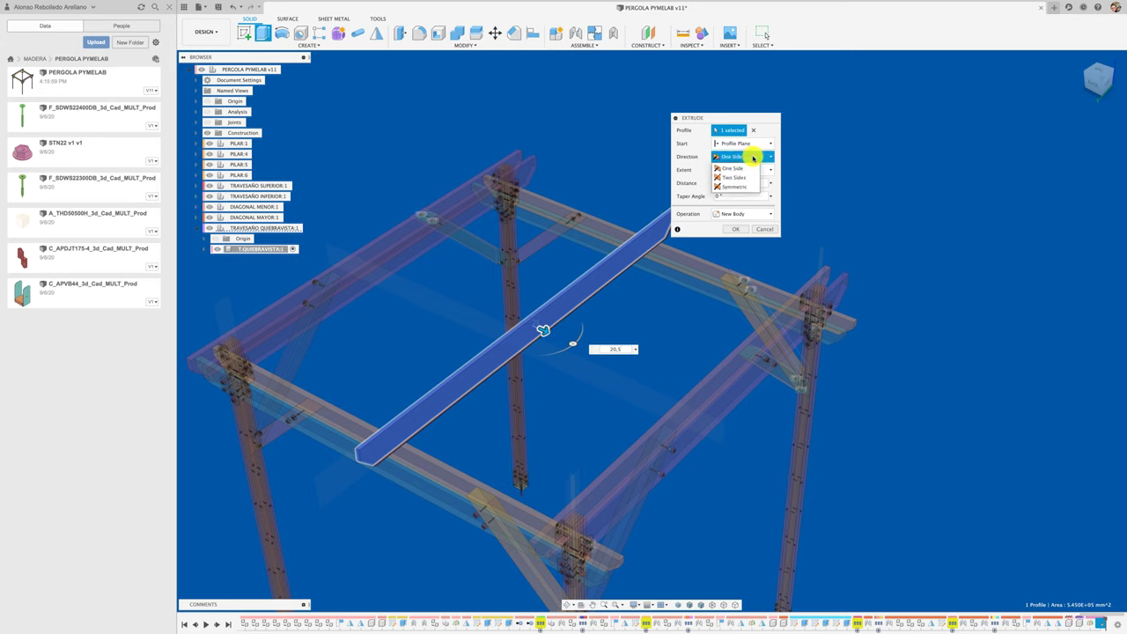
click(744, 191)
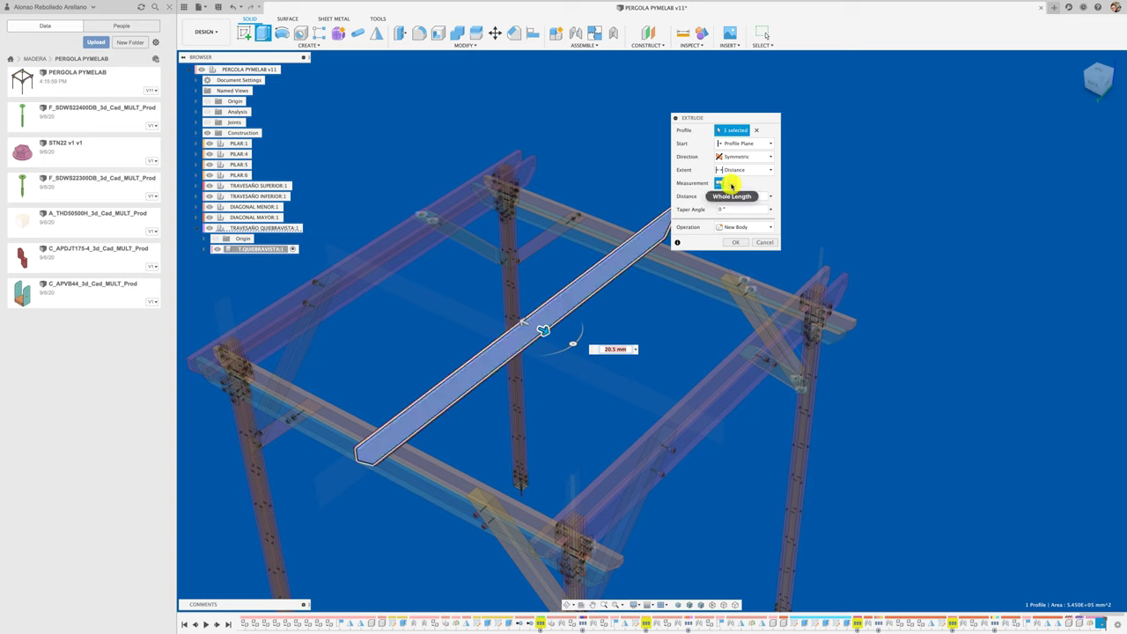
click(731, 184)
drag(746, 195, 705, 199)
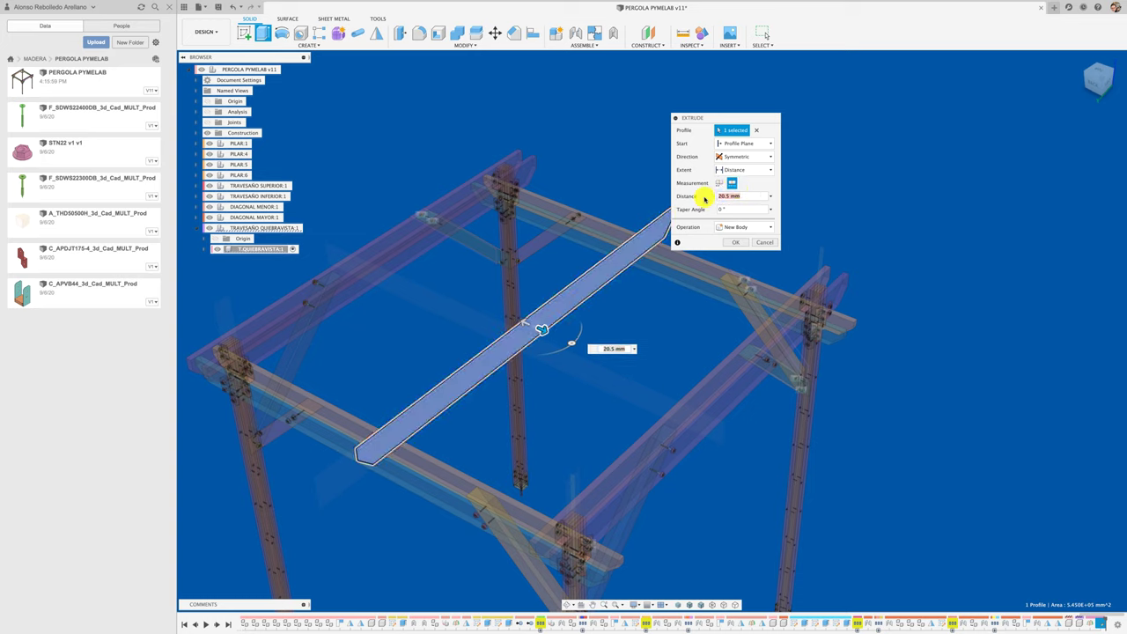
text(41)
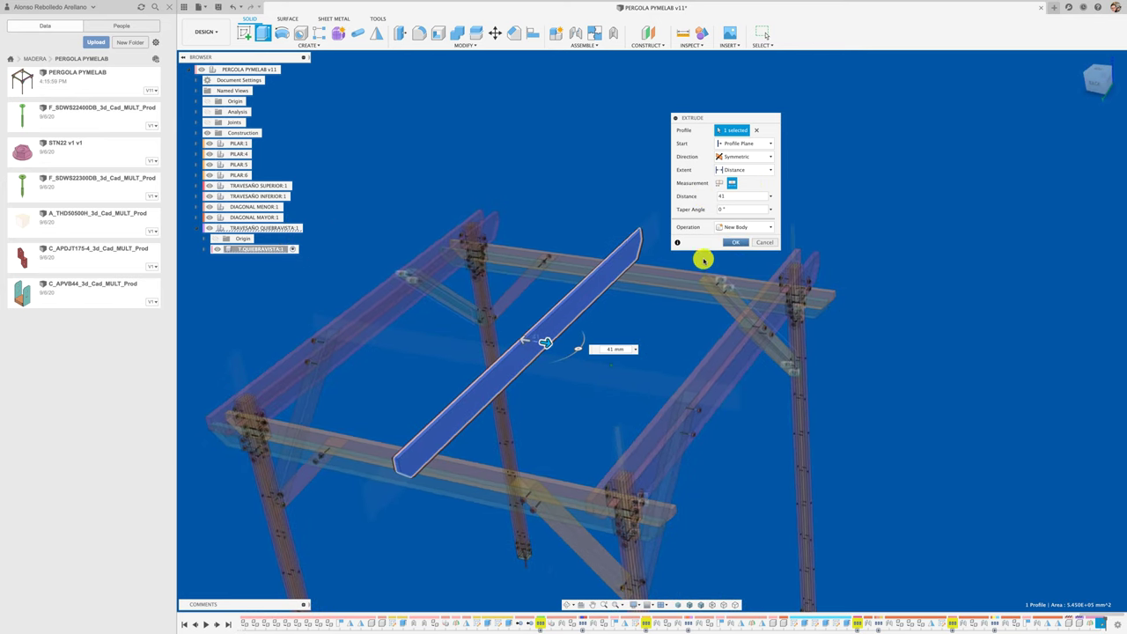
click(731, 243)
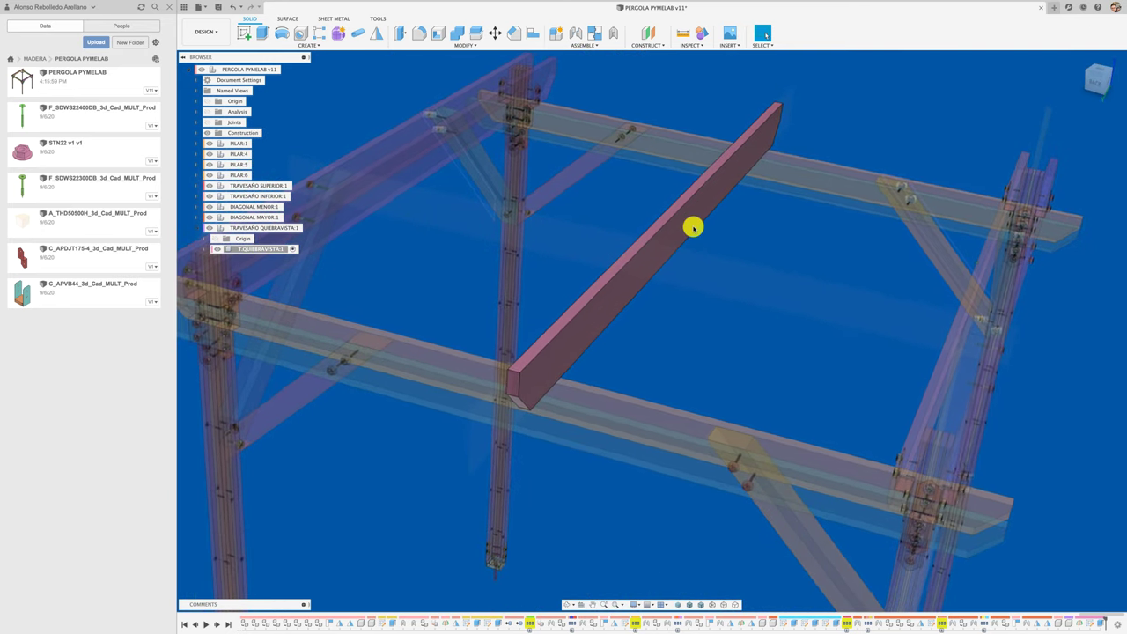
click(682, 34)
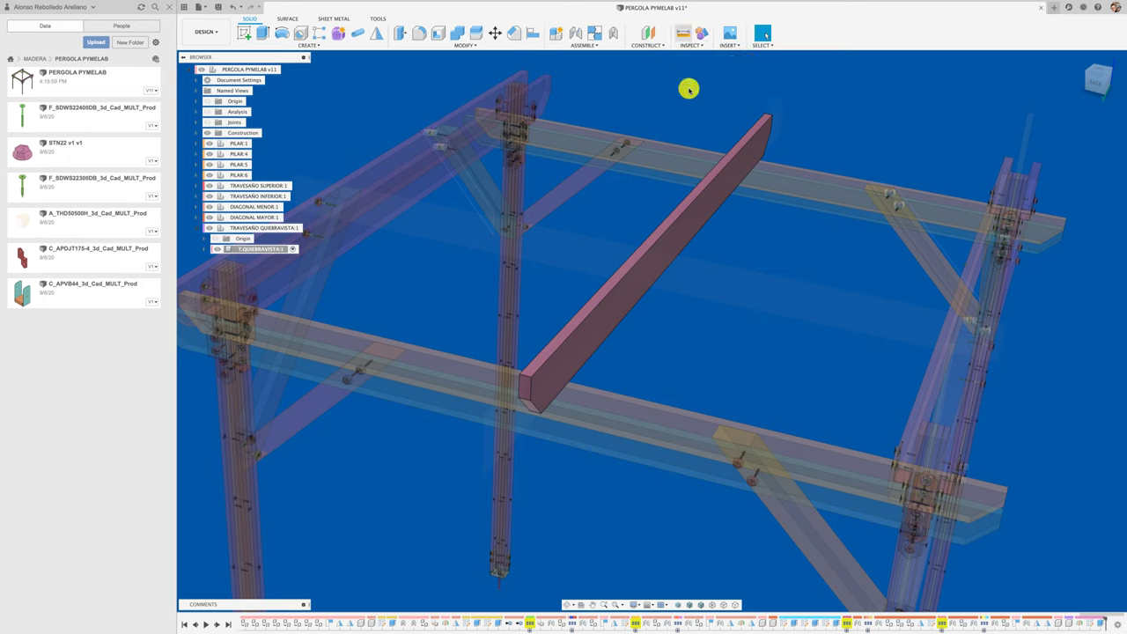
click(527, 378)
click(758, 242)
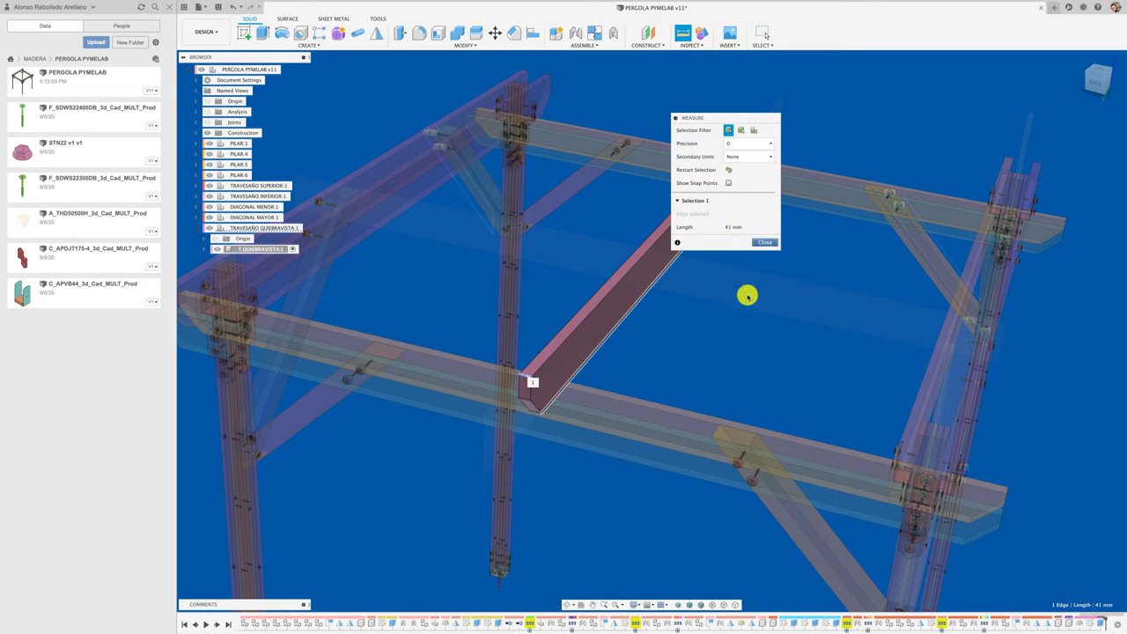
scroll(762, 295, down, 3)
mouse_move(765, 307)
shift+middle_down()
mouse_move(780, 176)
mouse_move(682, 159)
shift+middle_up()
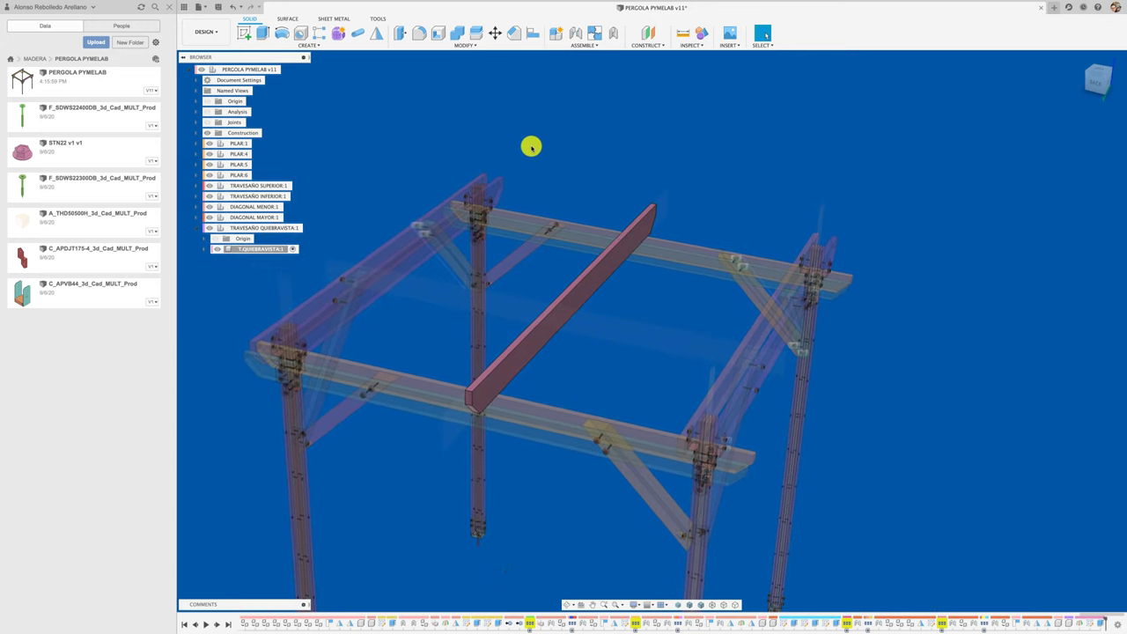
Create a second midplane between the crossbeam's side face and the opposite beam face, 1144 mm apart
click(643, 51)
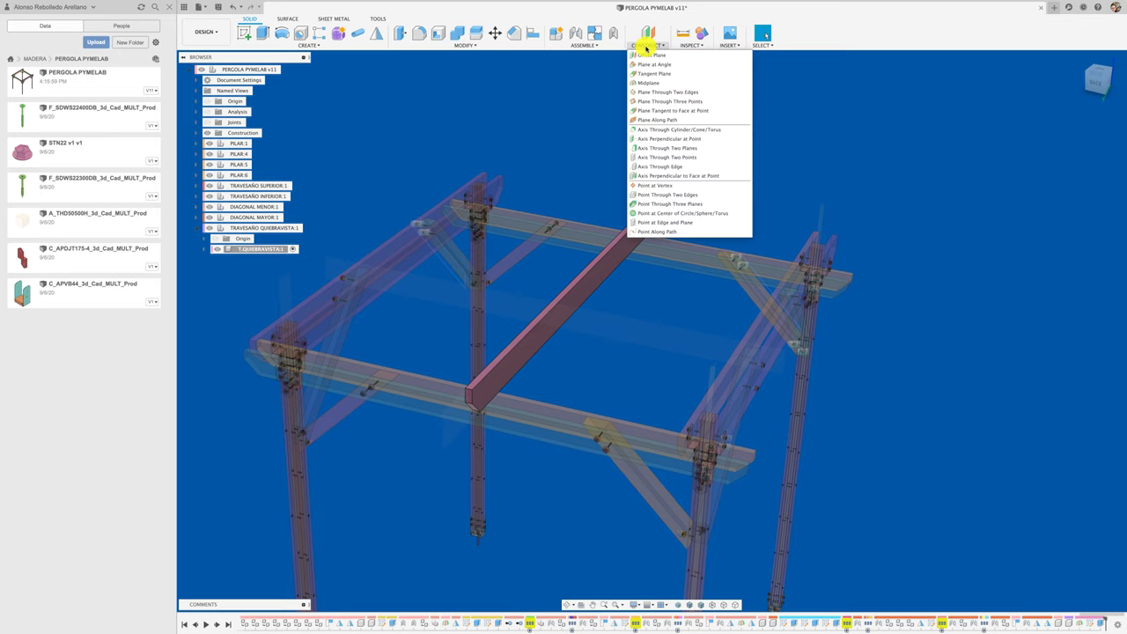
click(644, 83)
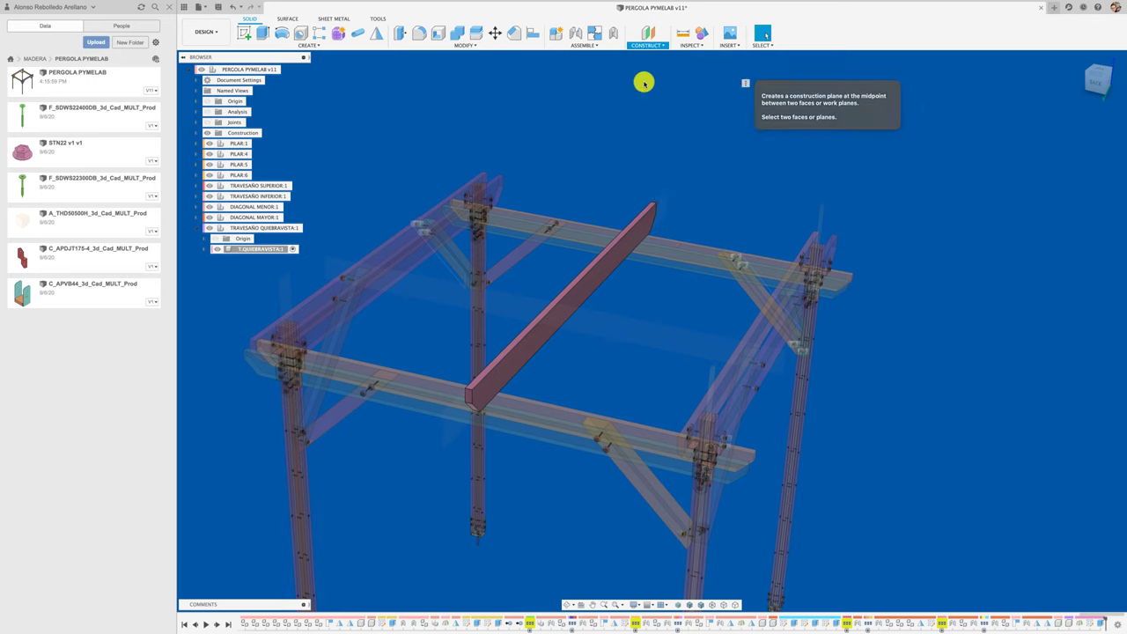
click(617, 252)
mouse_move(616, 252)
shift+middle_down()
mouse_move(664, 276)
mouse_move(675, 264)
shift+middle_up()
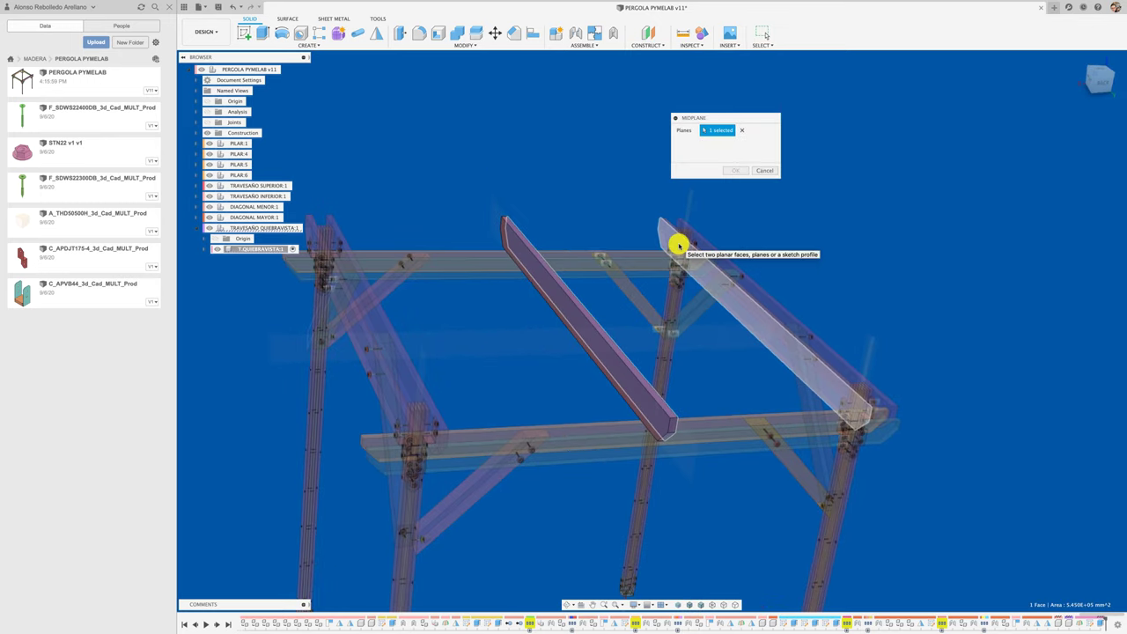
click(674, 243)
shift+middle_drag(609, 188, 712, 182)
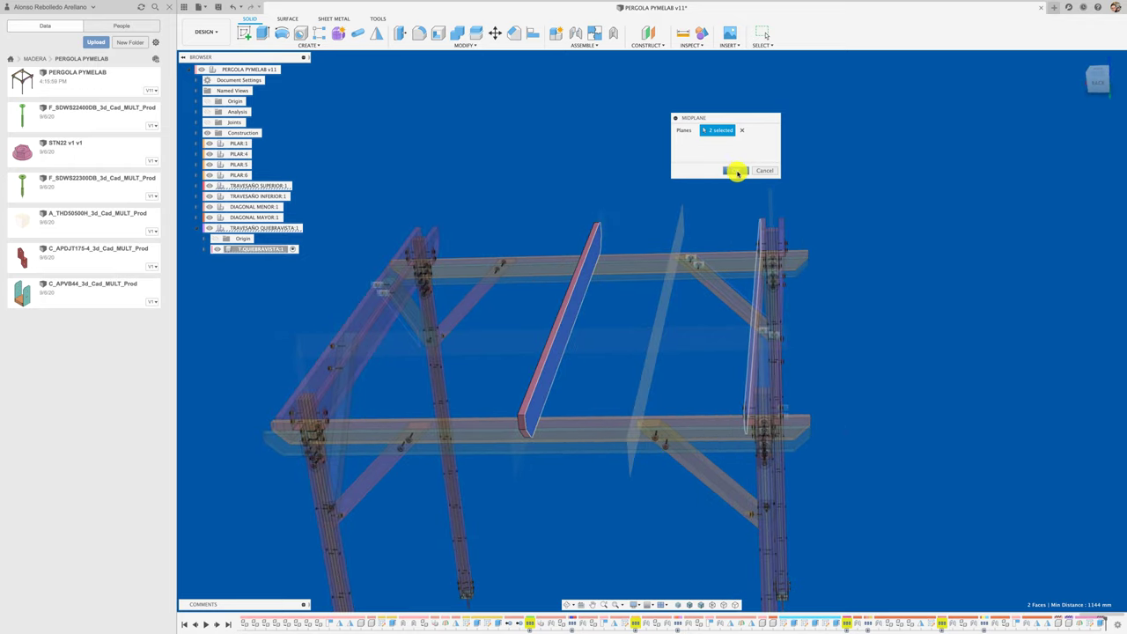
click(725, 172)
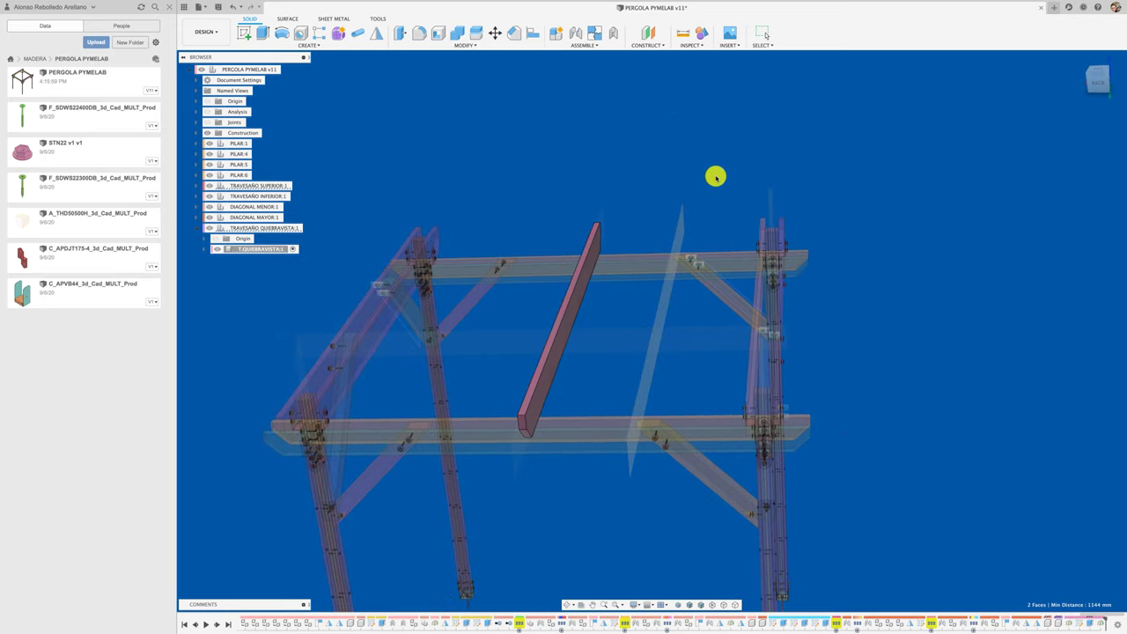
mouse_move(716, 177)
shift+middle_down()
mouse_move(551, 178)
mouse_move(377, 111)
mouse_move(399, 126)
shift+middle_up()
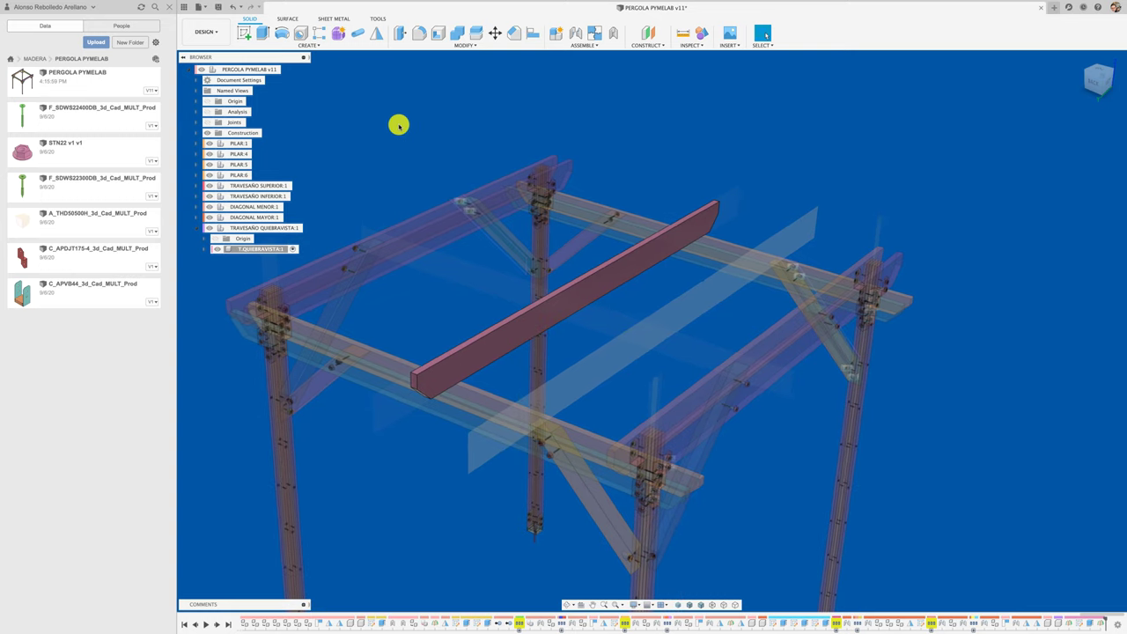
Start a sketch on the second midplane and project the crossbeam face's outline into it
click(246, 34)
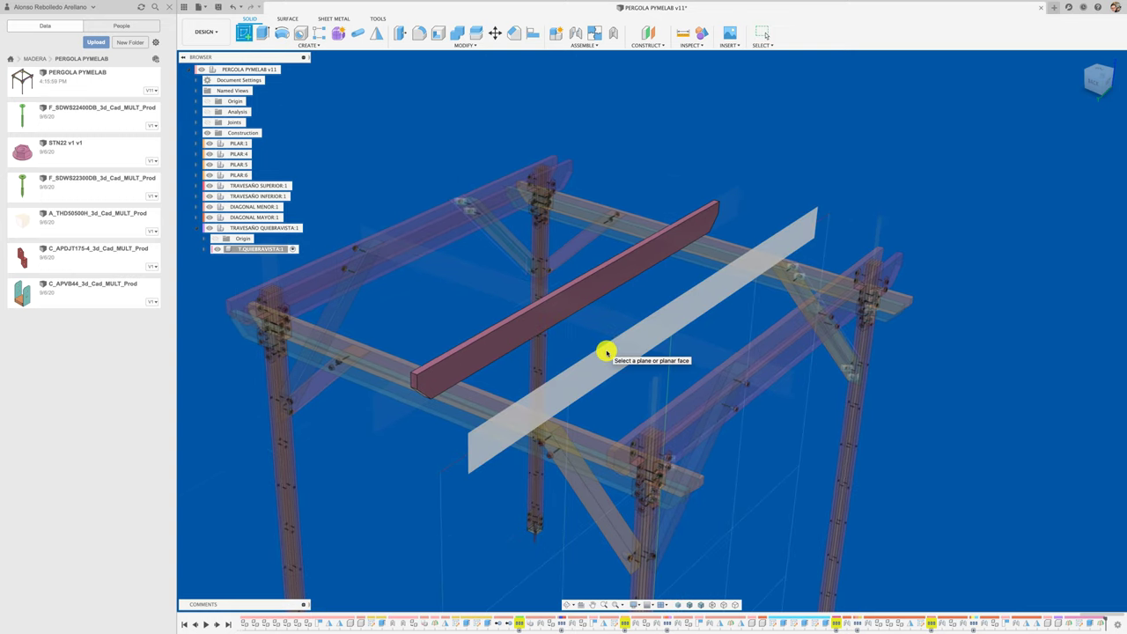
click(607, 352)
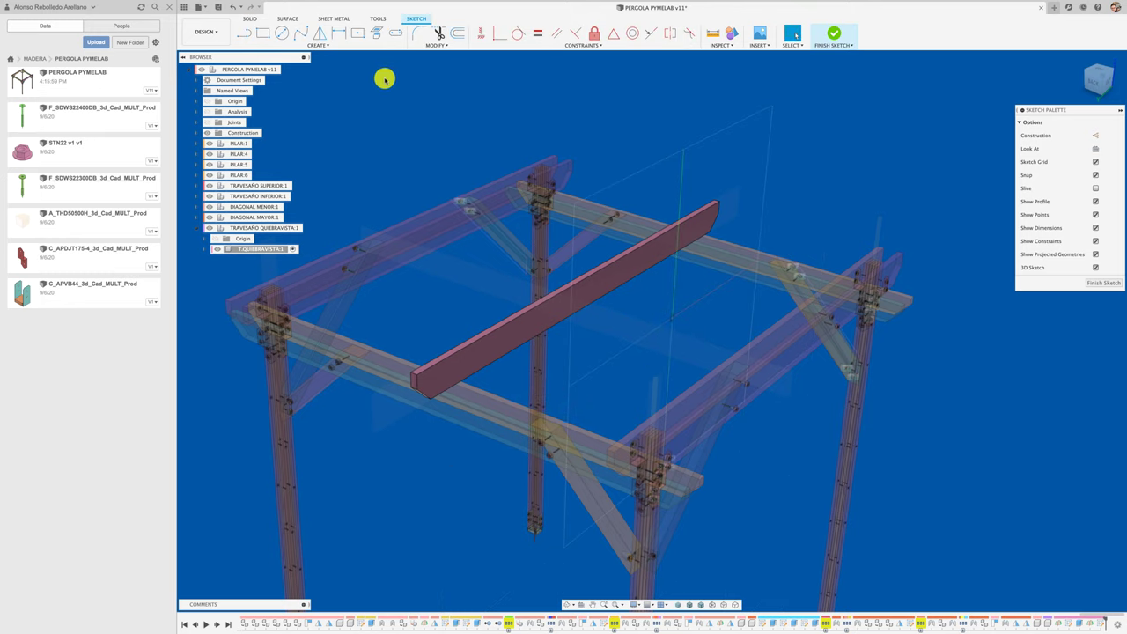
click(376, 34)
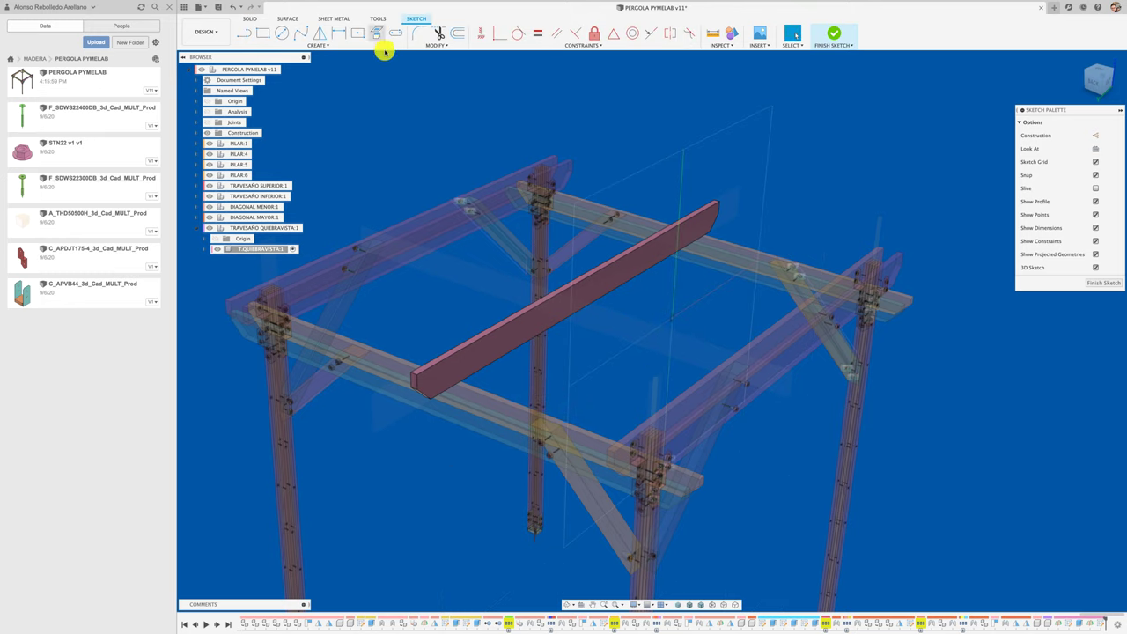
click(527, 329)
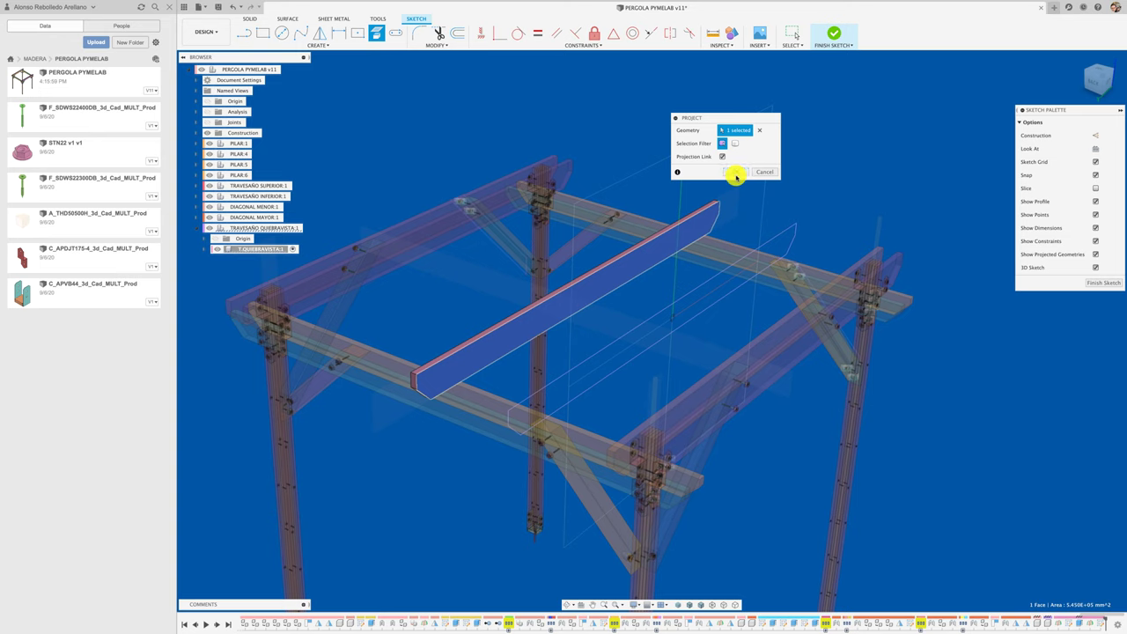
click(735, 173)
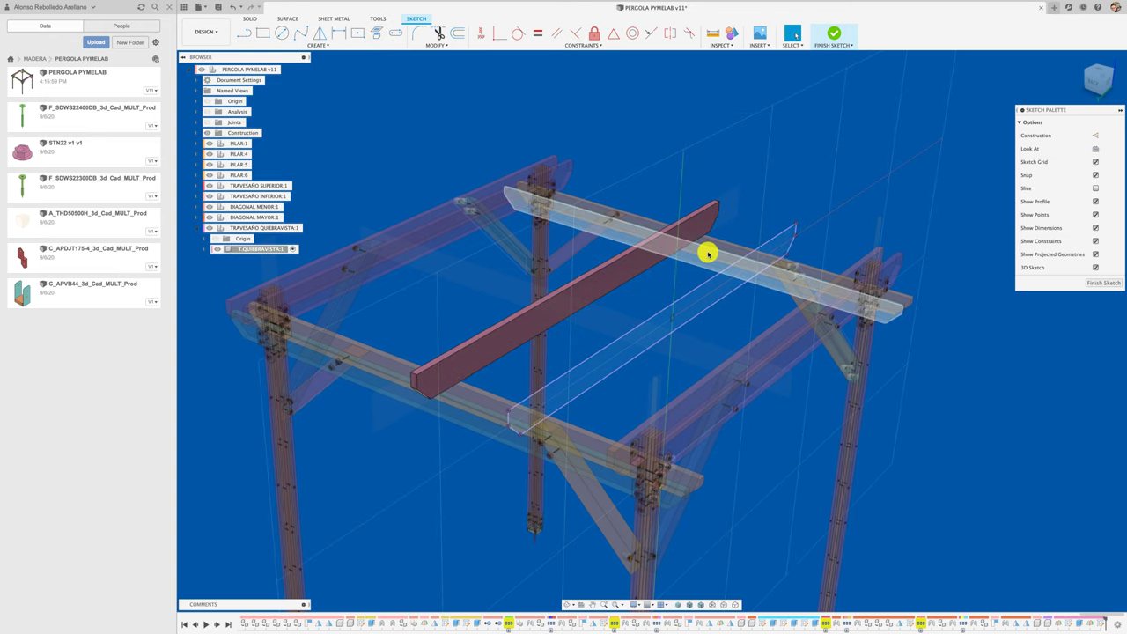
Extrude the projected profile as a New Component, Symmetric, 41 mm, forming the second crossbeam
key(e)
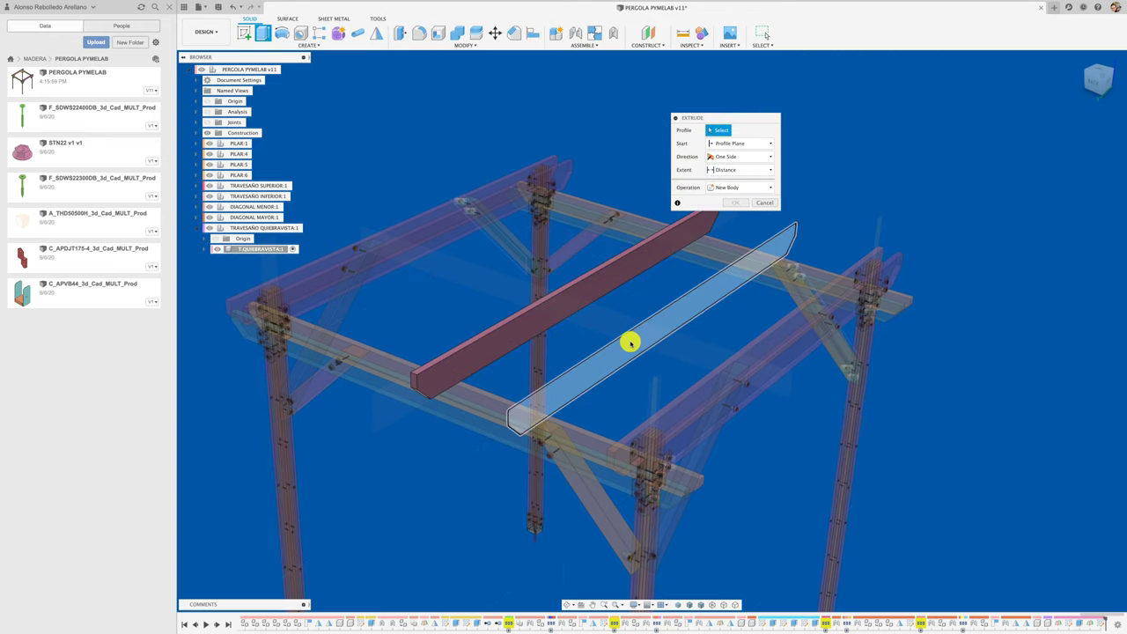
click(631, 344)
click(759, 214)
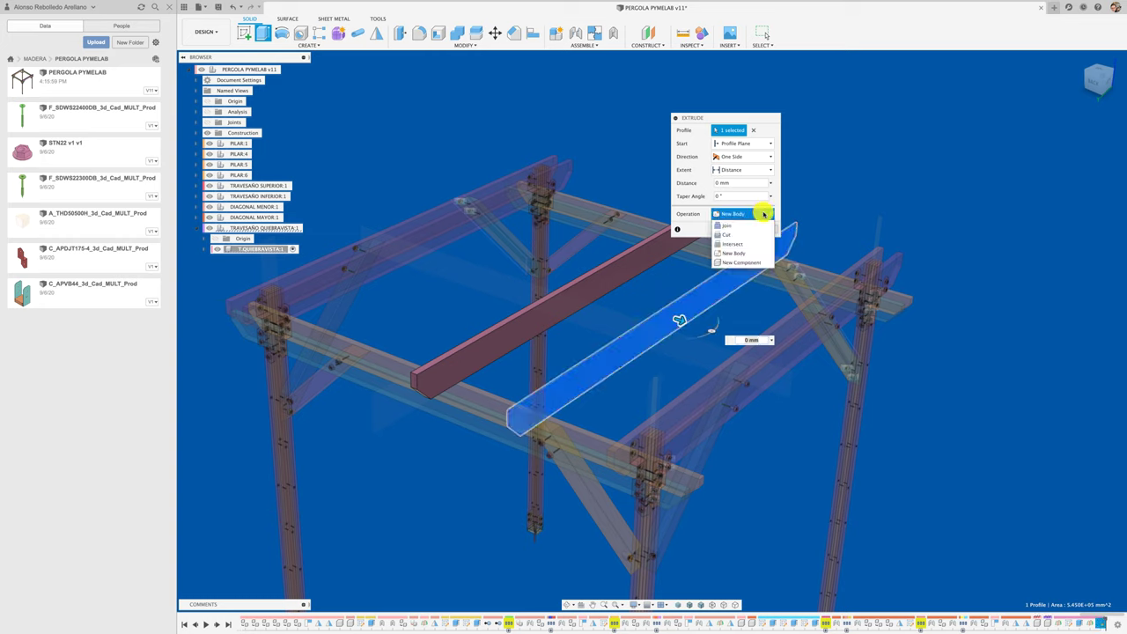
click(747, 261)
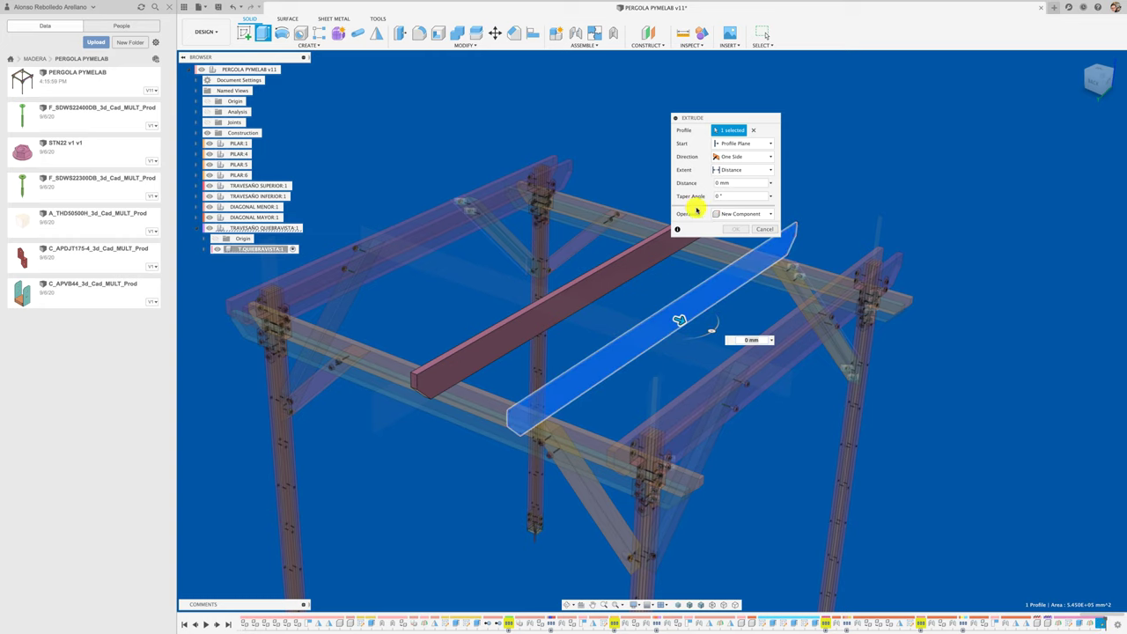
click(763, 156)
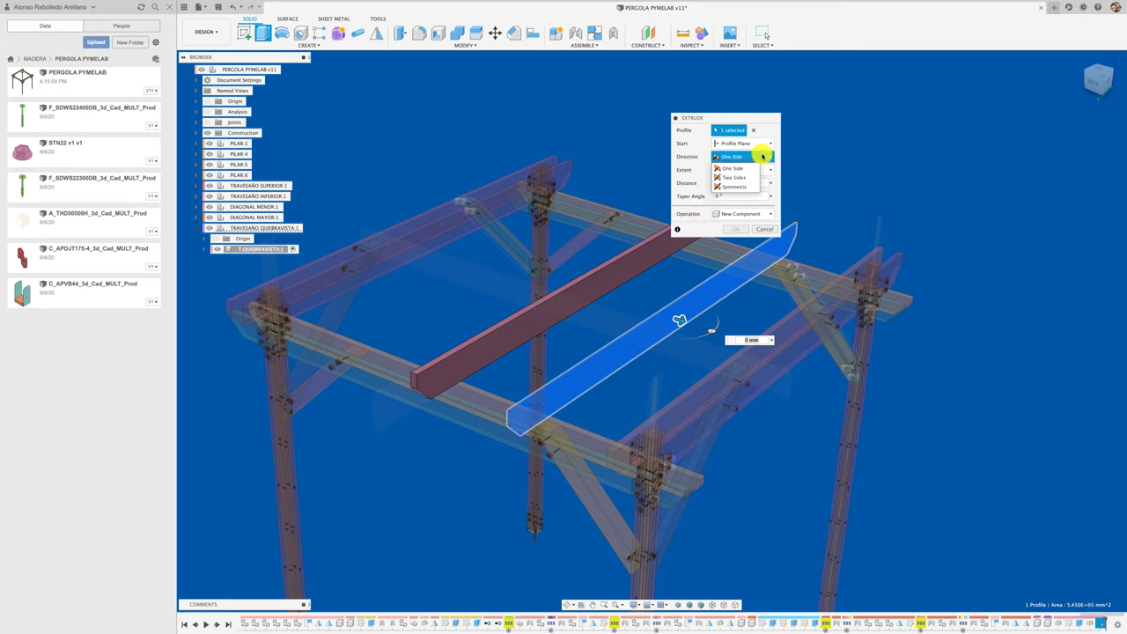
click(742, 187)
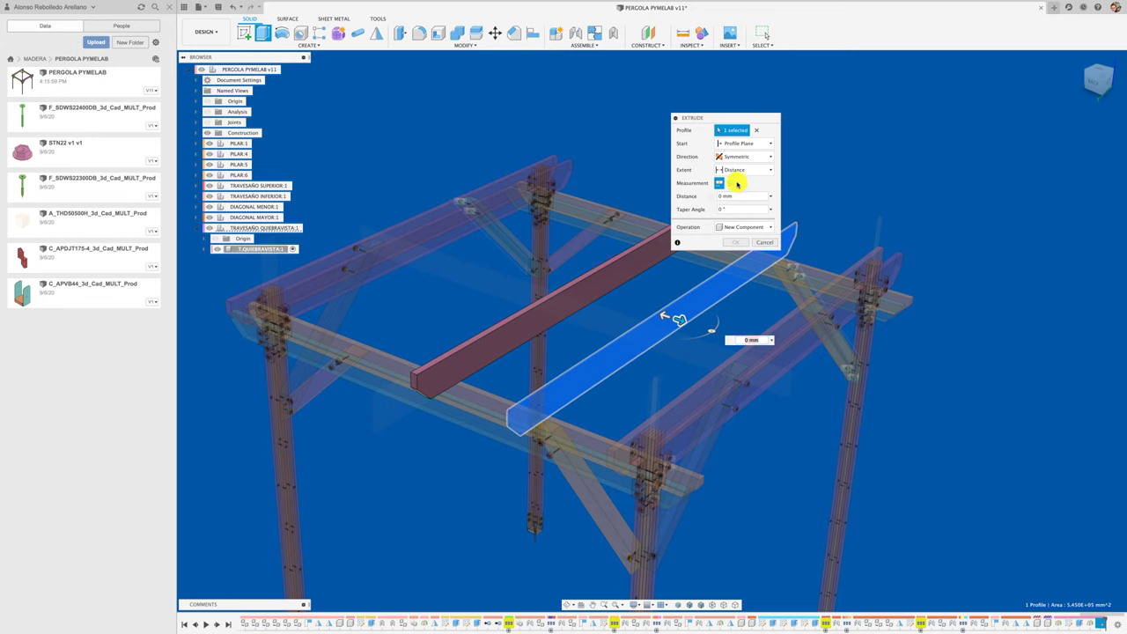
click(744, 197)
text(41)
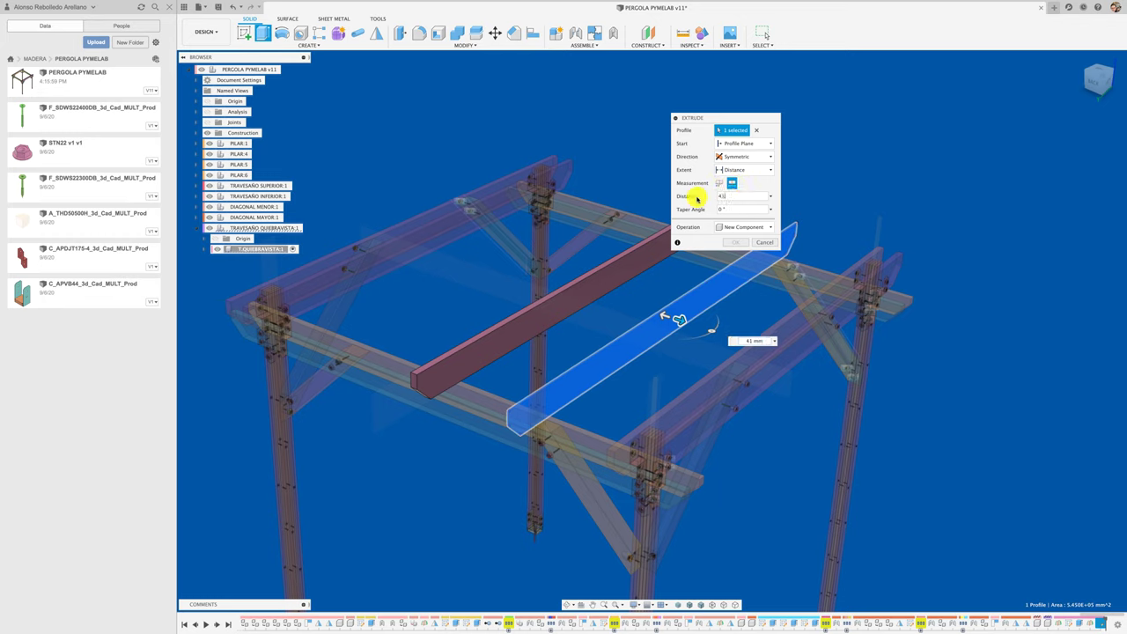
click(742, 243)
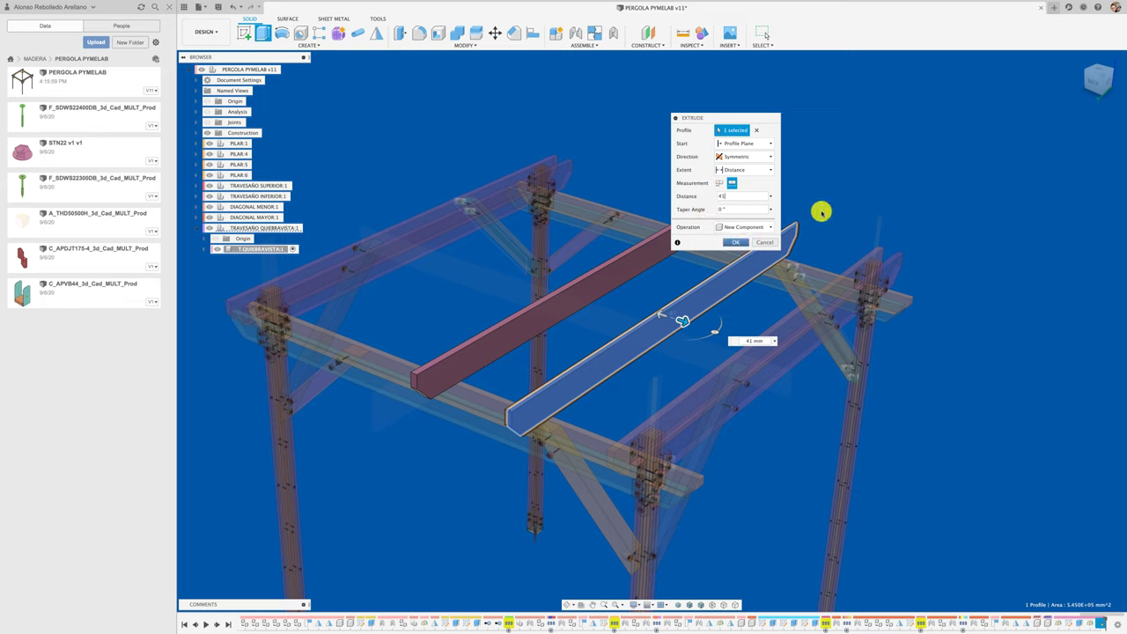
click(738, 242)
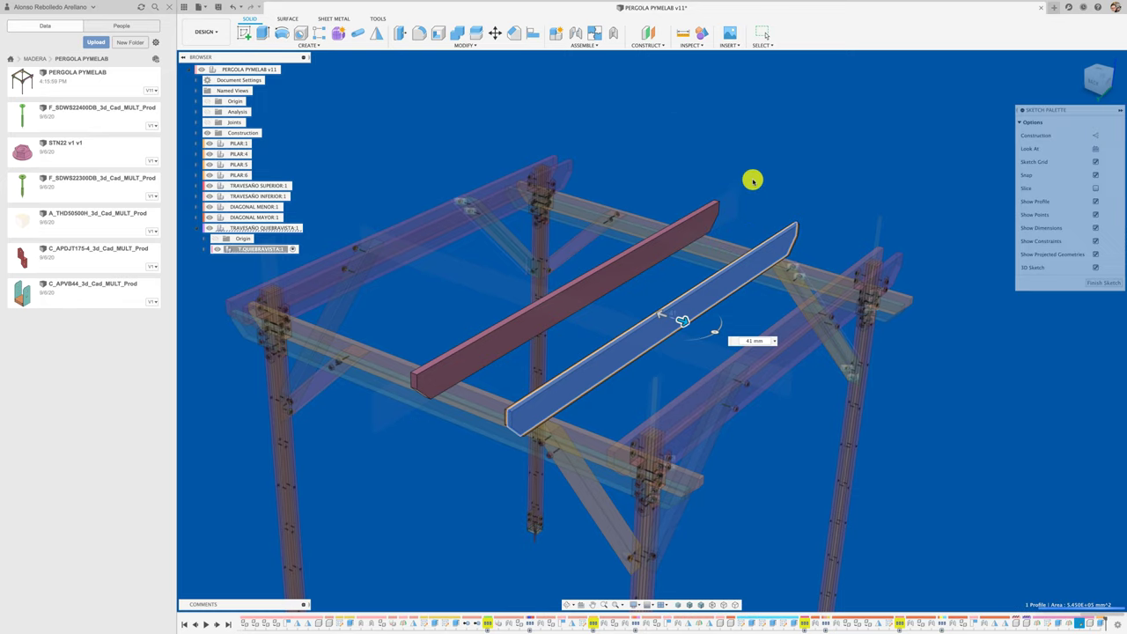
Move Component144:1 out of T.QUEBRAVISTA:1 to sit directly under TRAVESAÑO QUEBRAVISTA
click(203, 251)
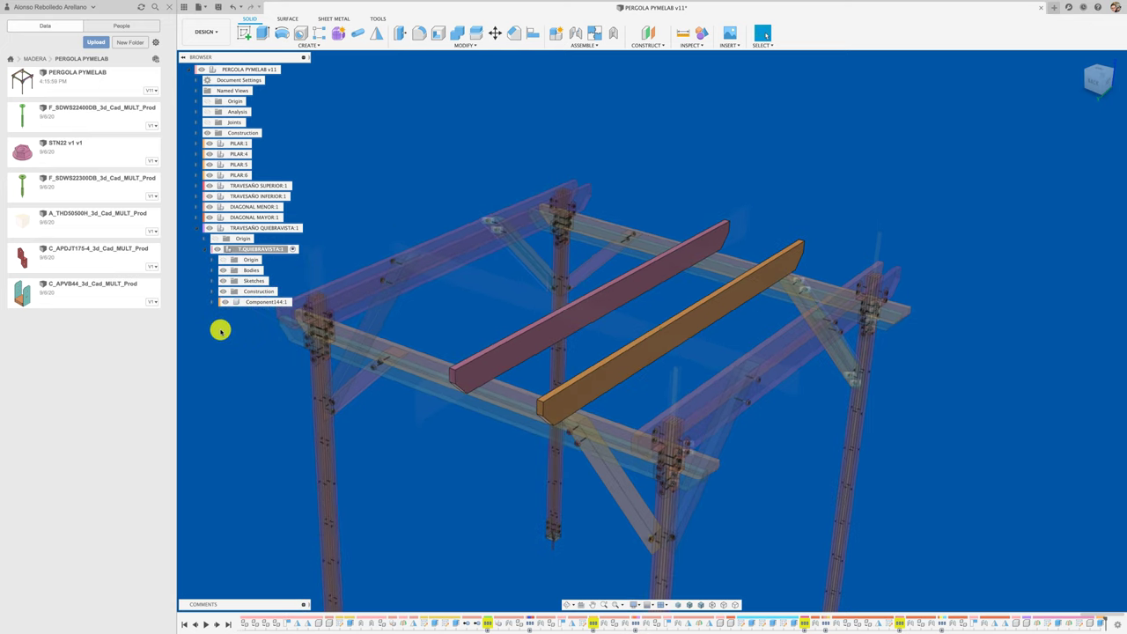
click(273, 302)
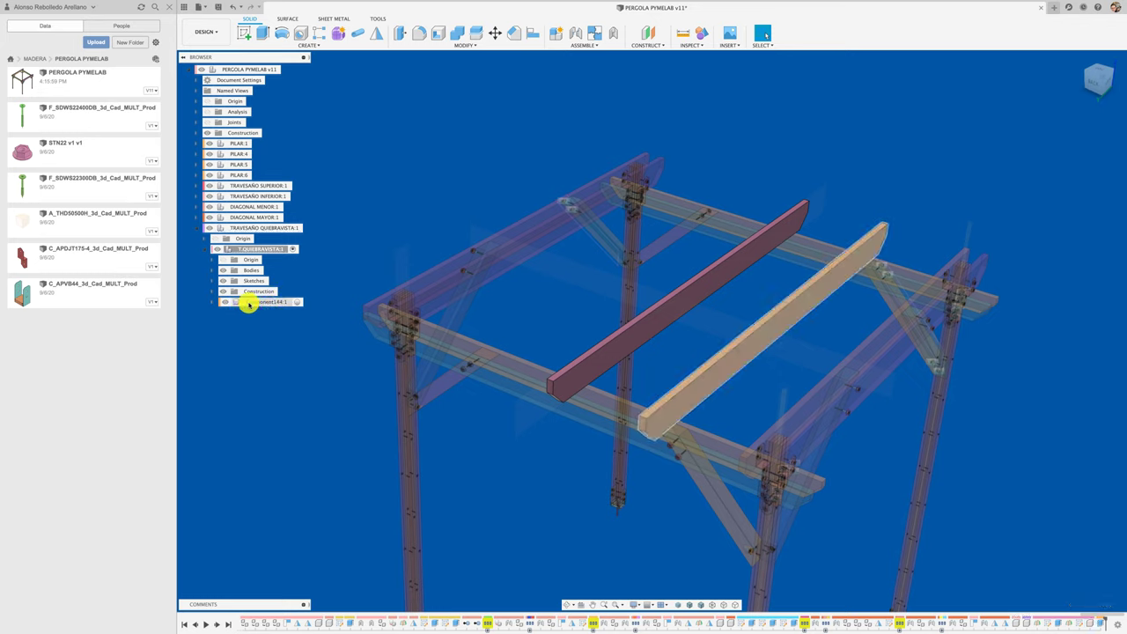
drag(289, 284, 274, 229)
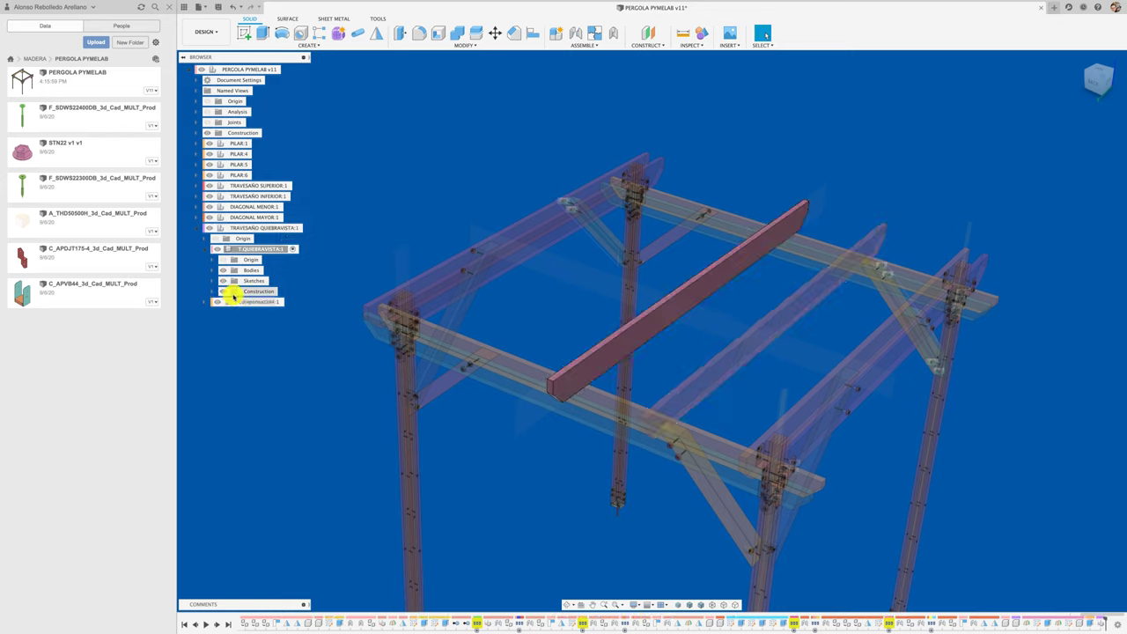
click(259, 303)
text(T.QUEBRAVISTA)
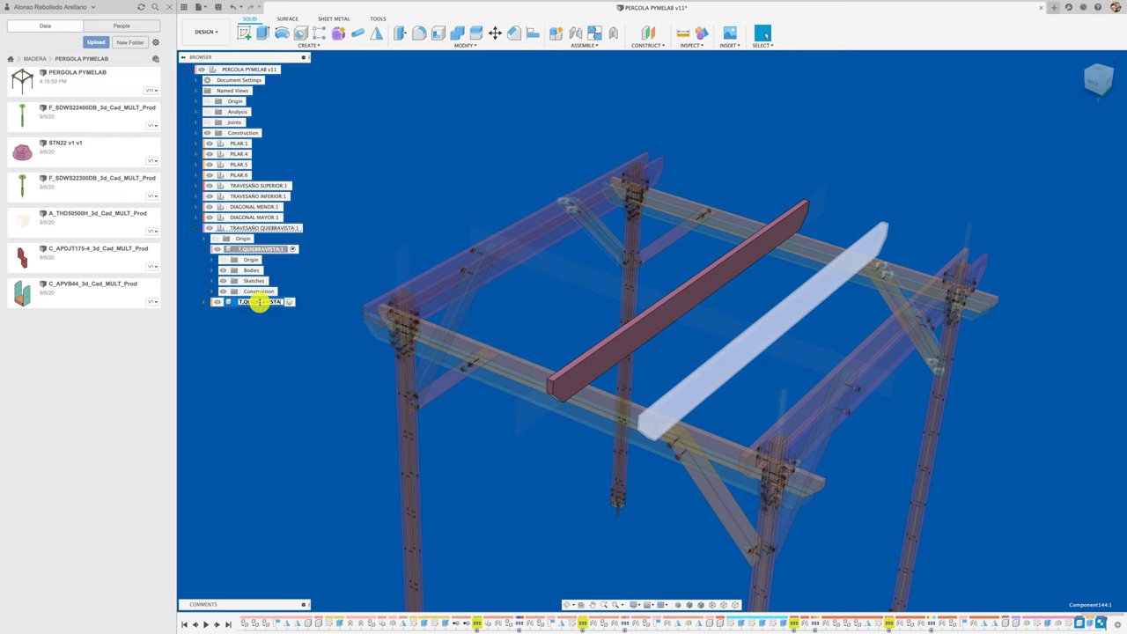
key(Return)
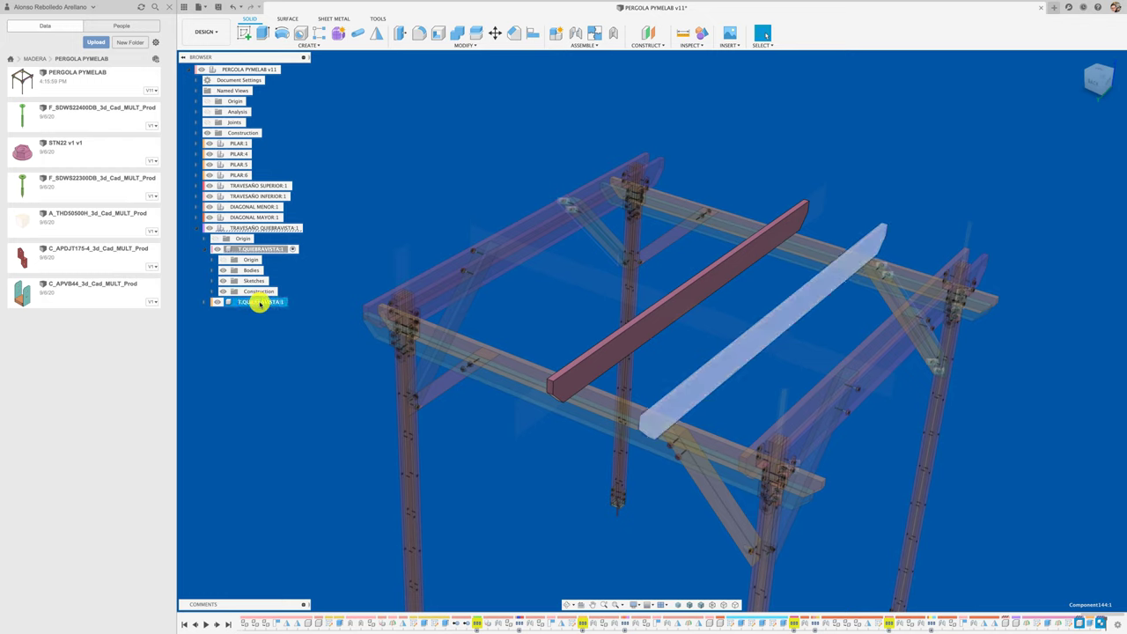
click(315, 385)
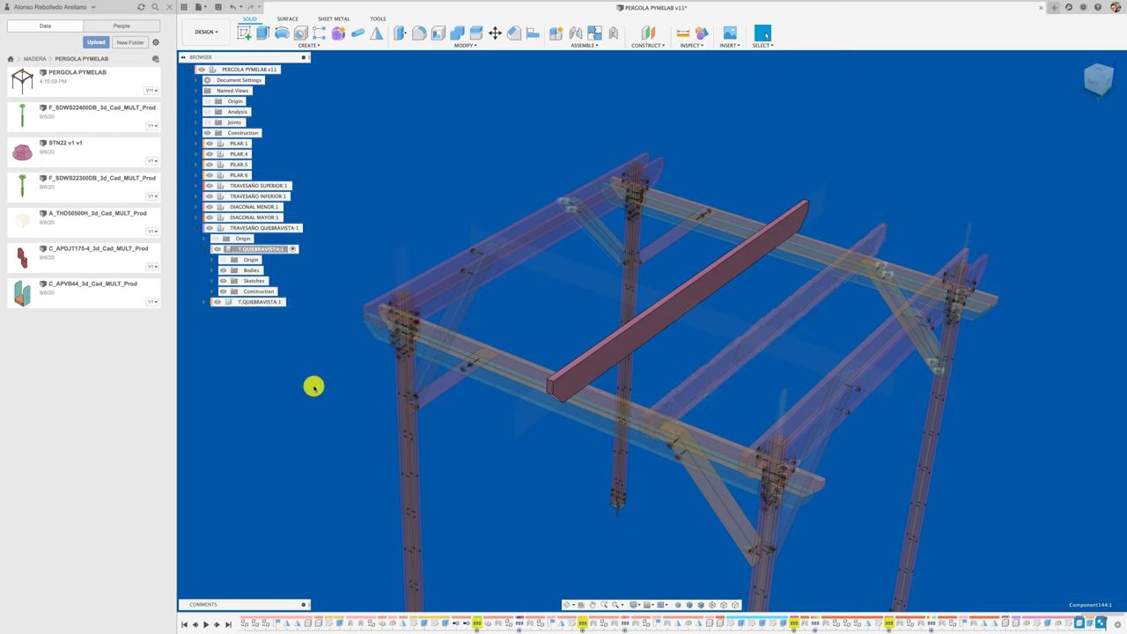
click(205, 249)
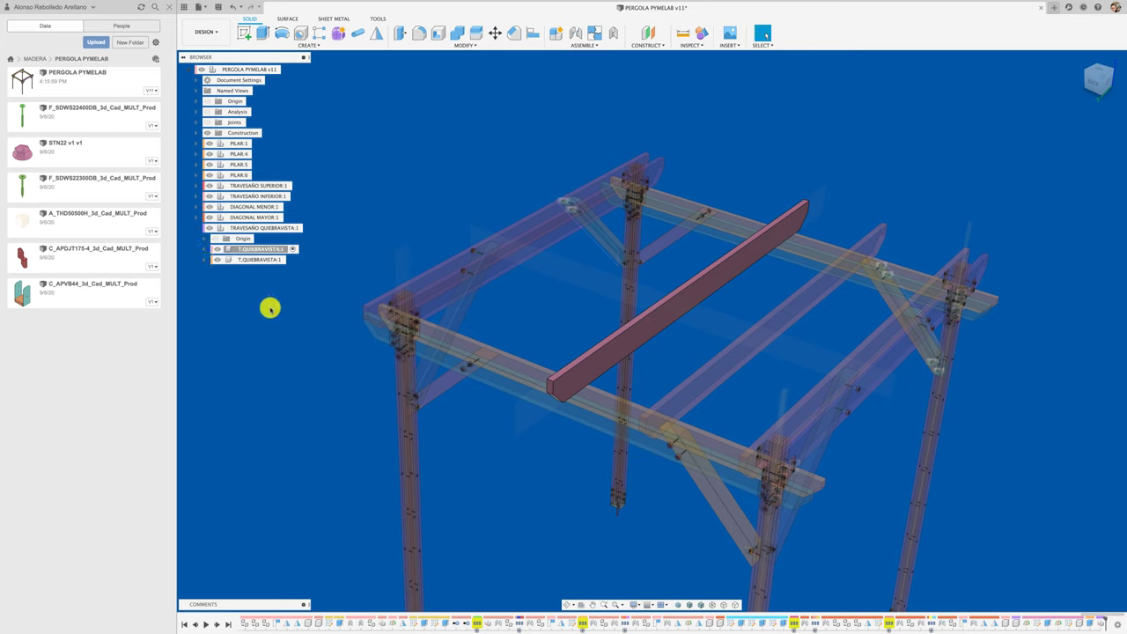
Rename the second beam component to T.QUIEBRAVISTA (1) beside the first crossbeam
double_click(251, 258)
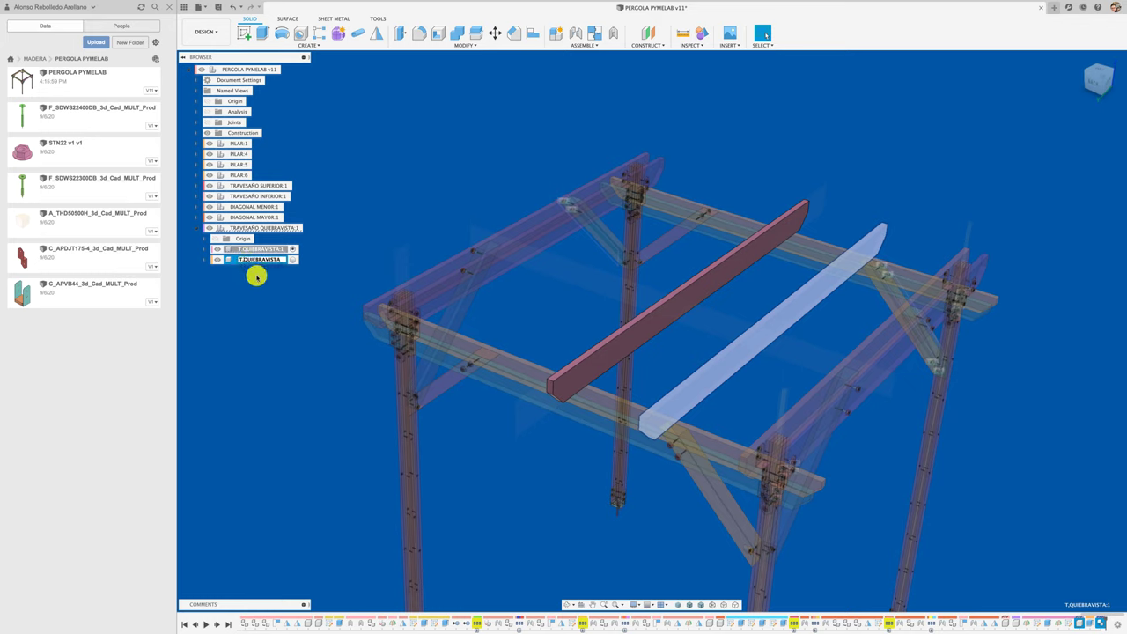
click(294, 333)
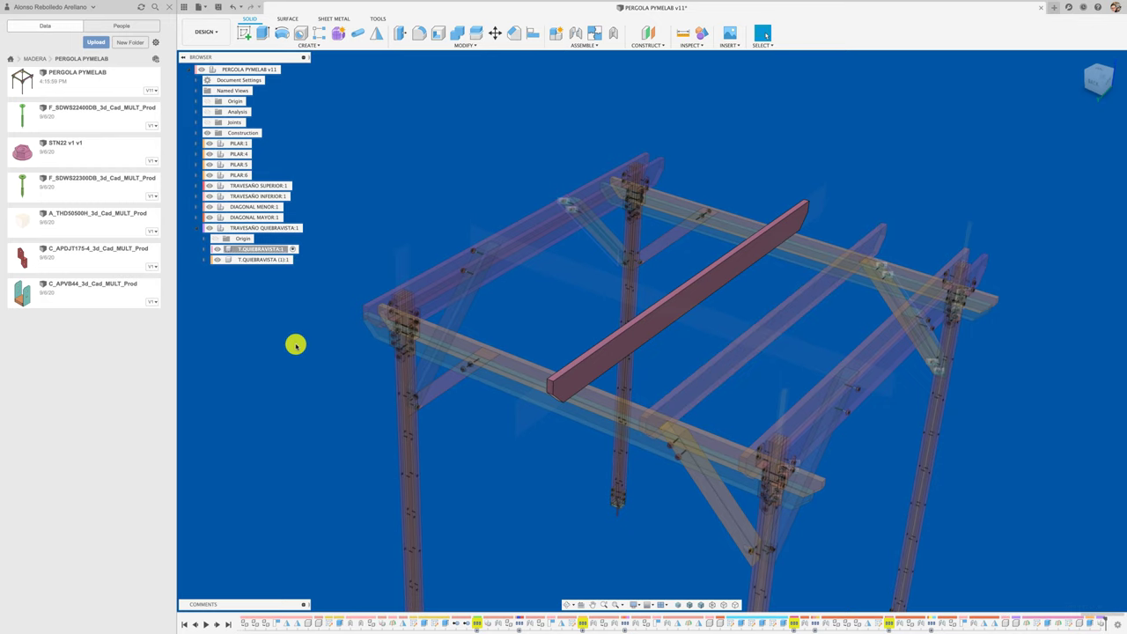
click(291, 229)
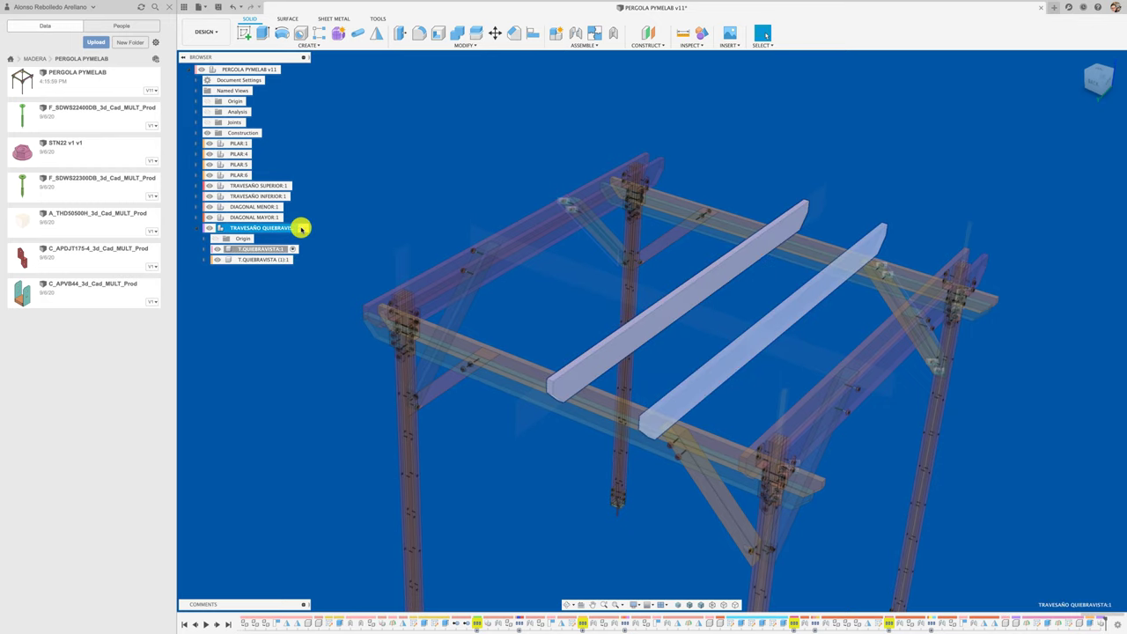
click(362, 218)
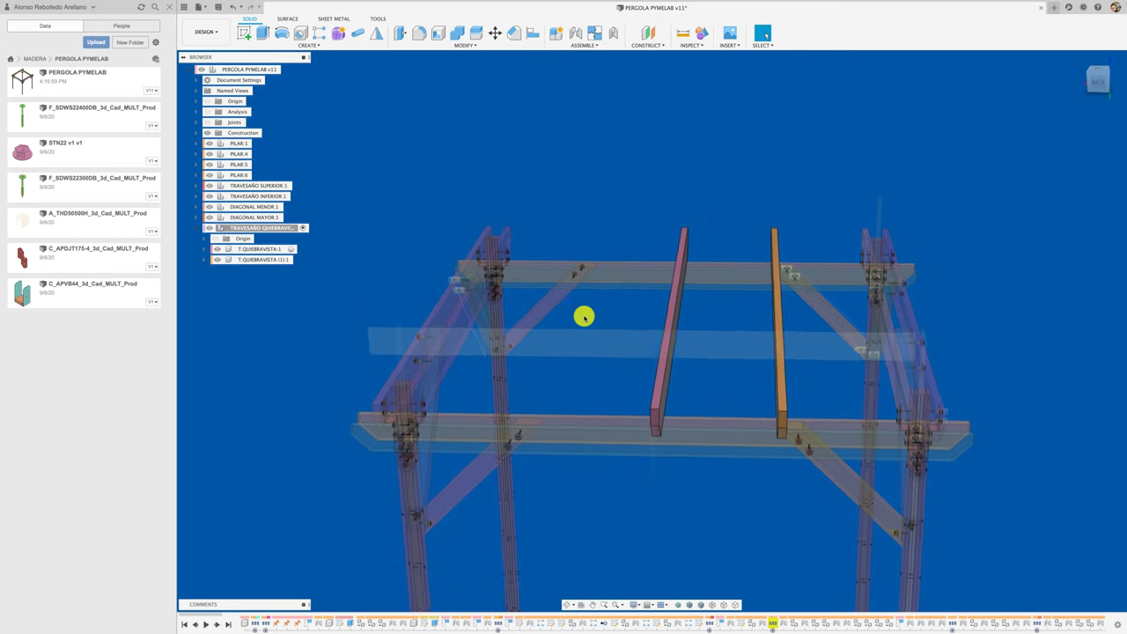
key(i)
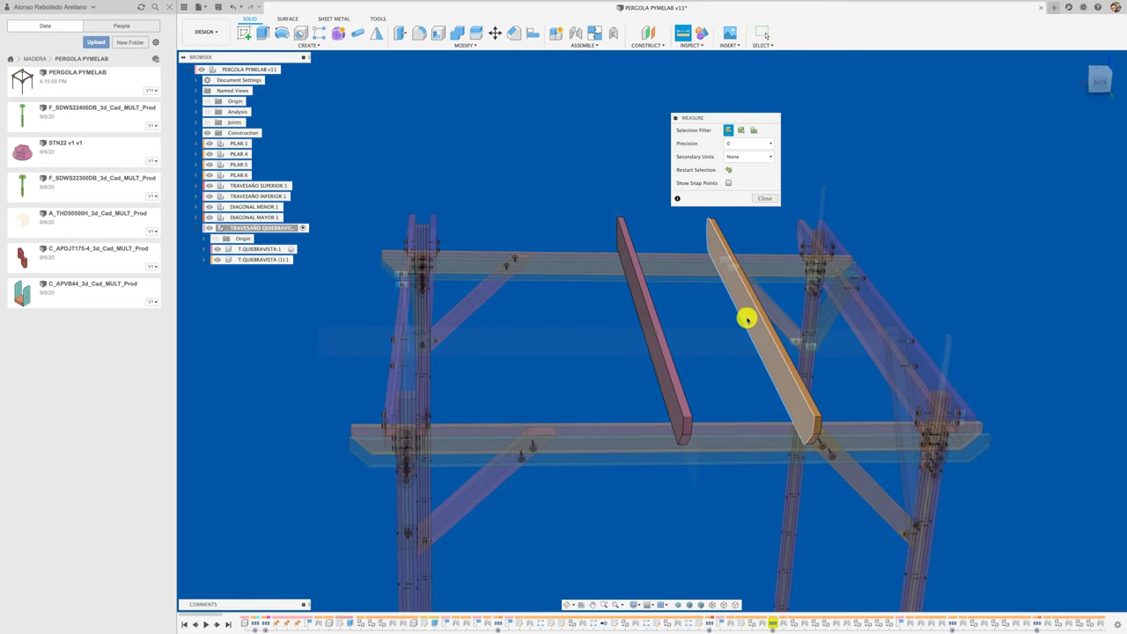
click(745, 319)
click(710, 314)
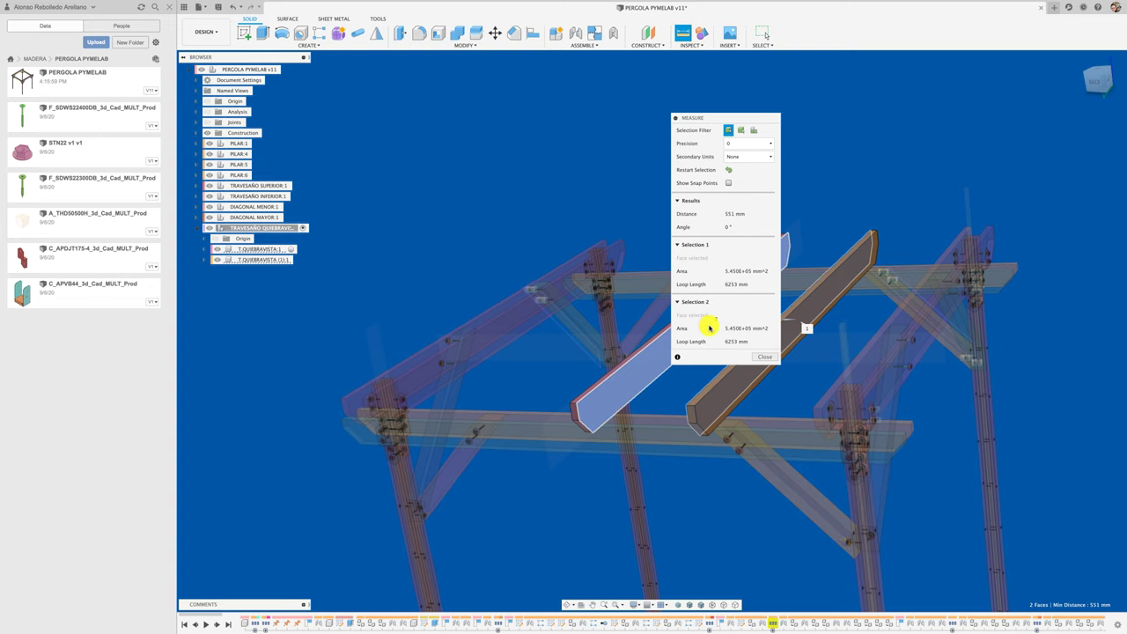
click(764, 356)
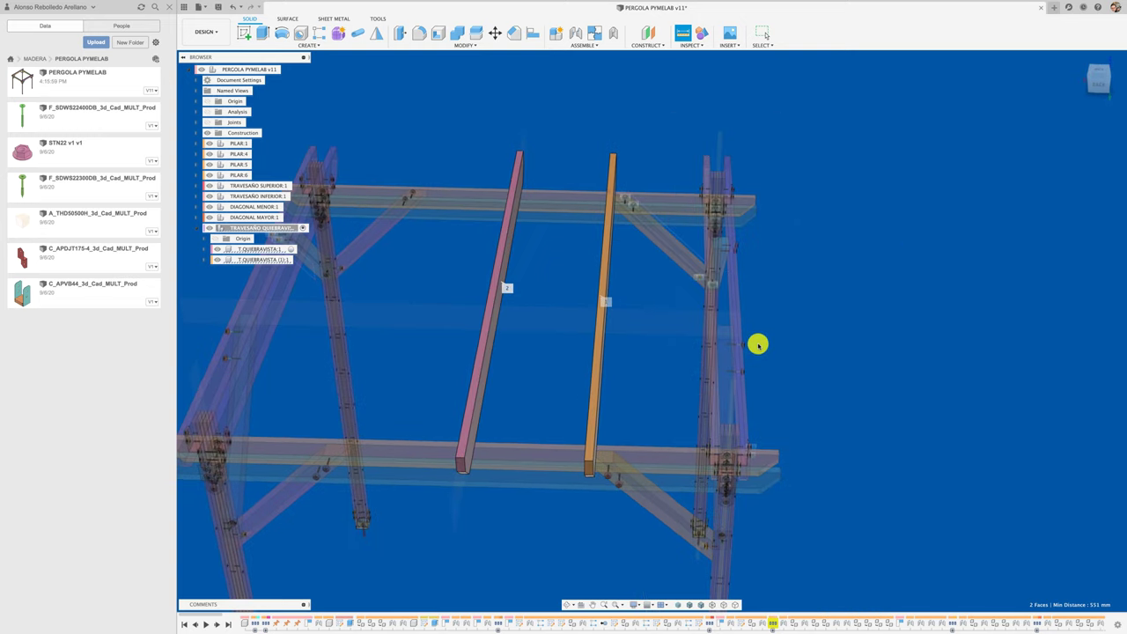
click(688, 36)
mouse_move(654, 193)
shift+middle_down()
mouse_move(648, 250)
mouse_move(629, 256)
shift+middle_up()
click(647, 255)
click(590, 295)
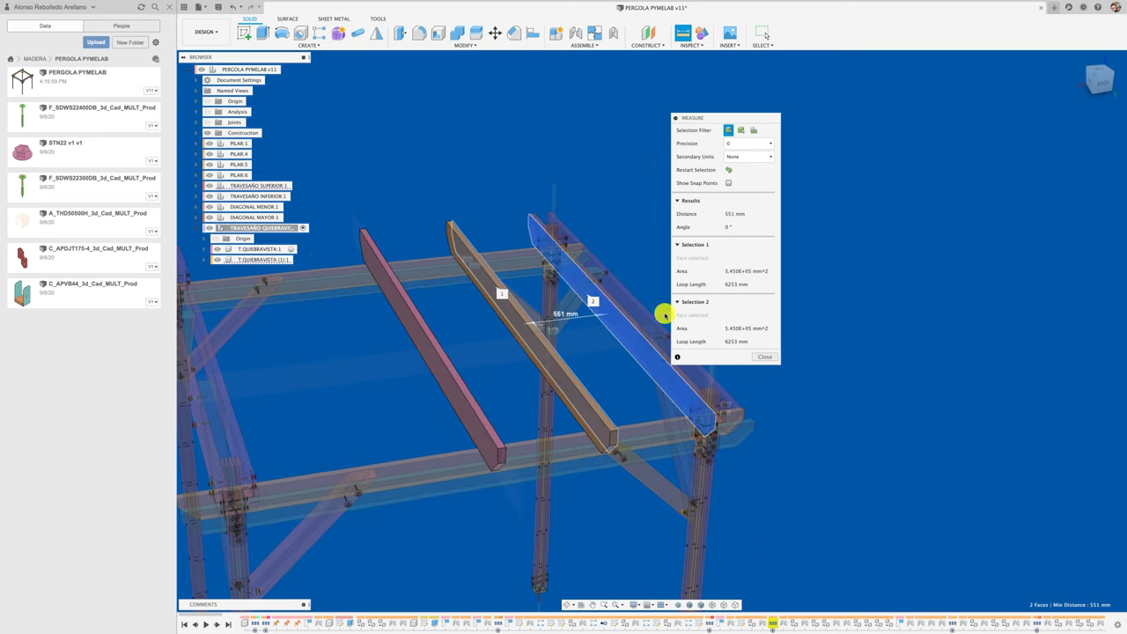
click(763, 356)
shift+middle_drag(529, 169, 584, 30)
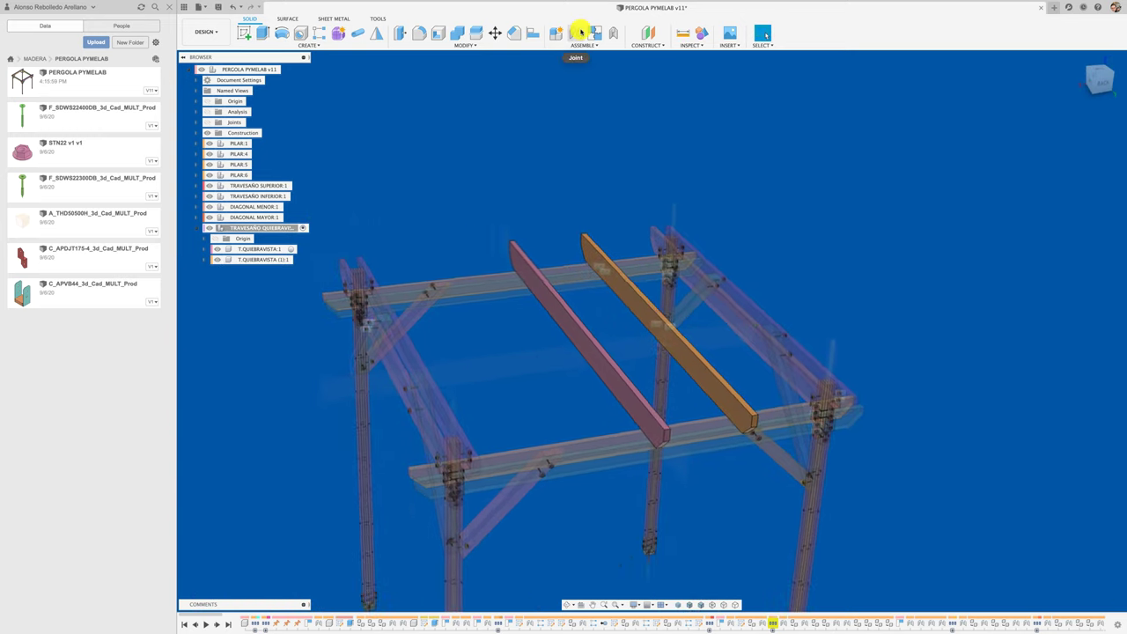
Create a midplane between the pink crossbeam's face and the left beam's face
shift+middle_drag(605, 72, 644, 48)
click(648, 39)
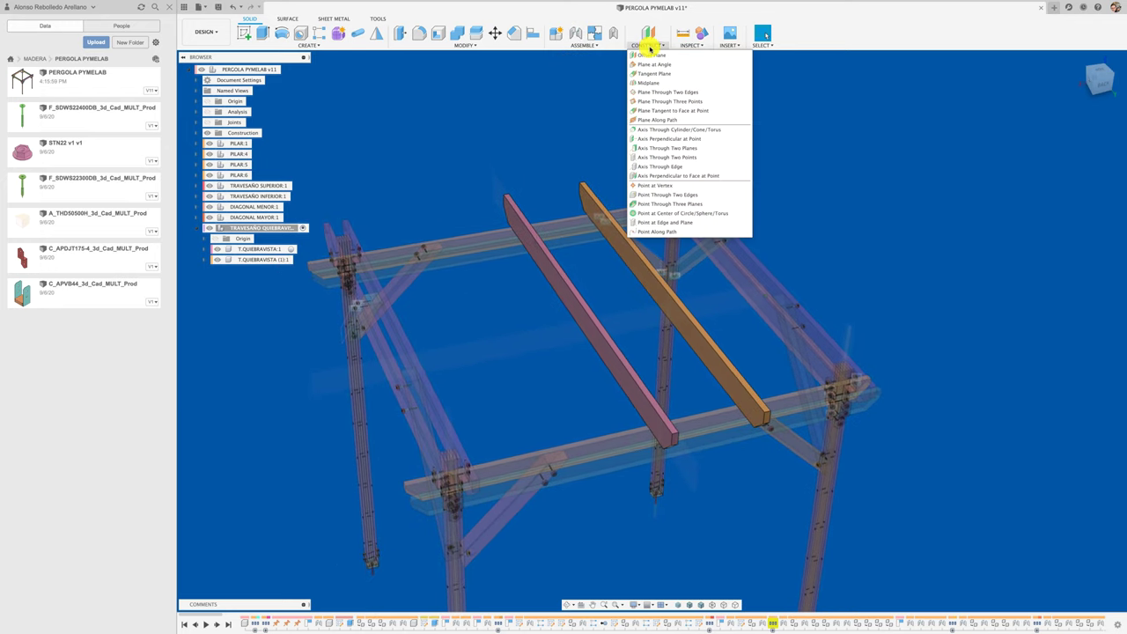
click(648, 81)
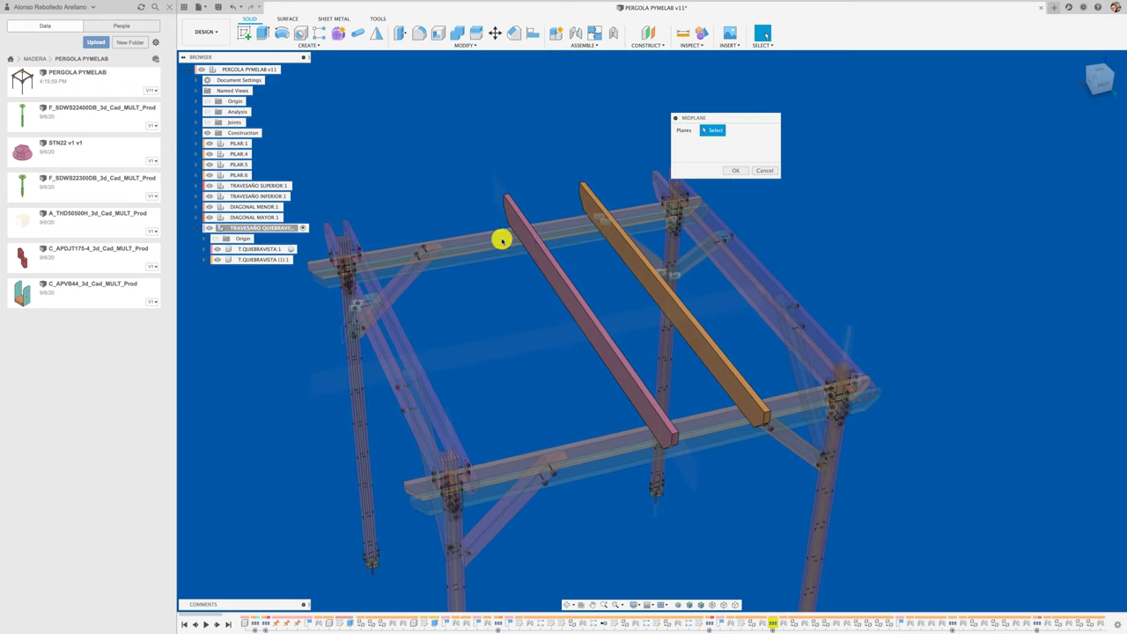
click(548, 276)
shift+middle_drag(489, 310, 491, 308)
click(463, 326)
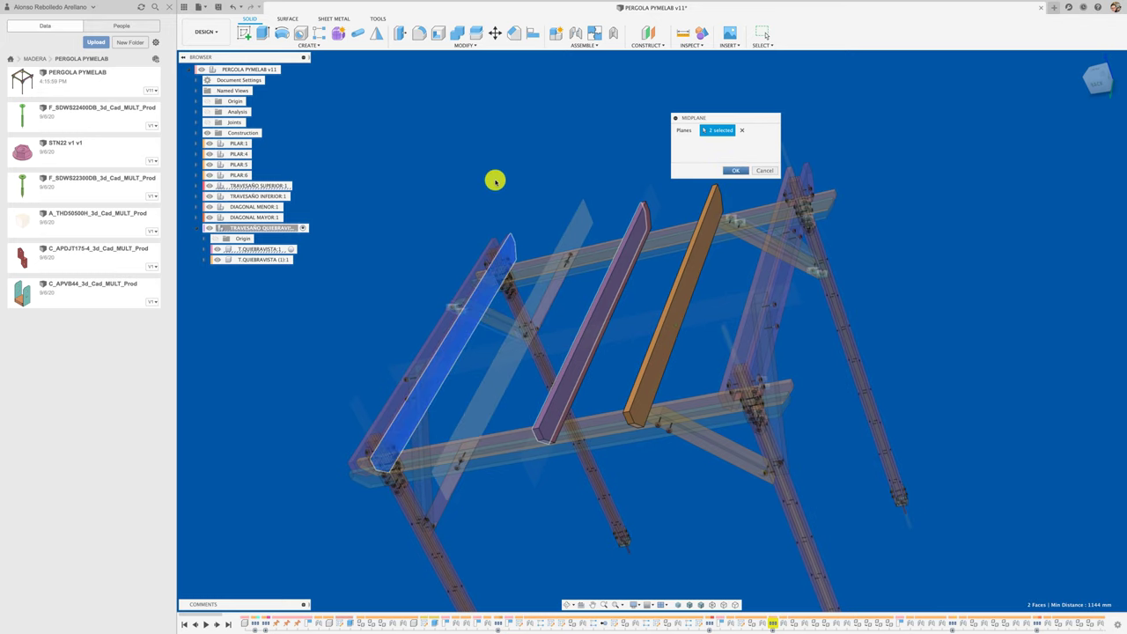
click(733, 173)
Start a new sketch on the new midplane
shift+middle_drag(737, 171, 259, 48)
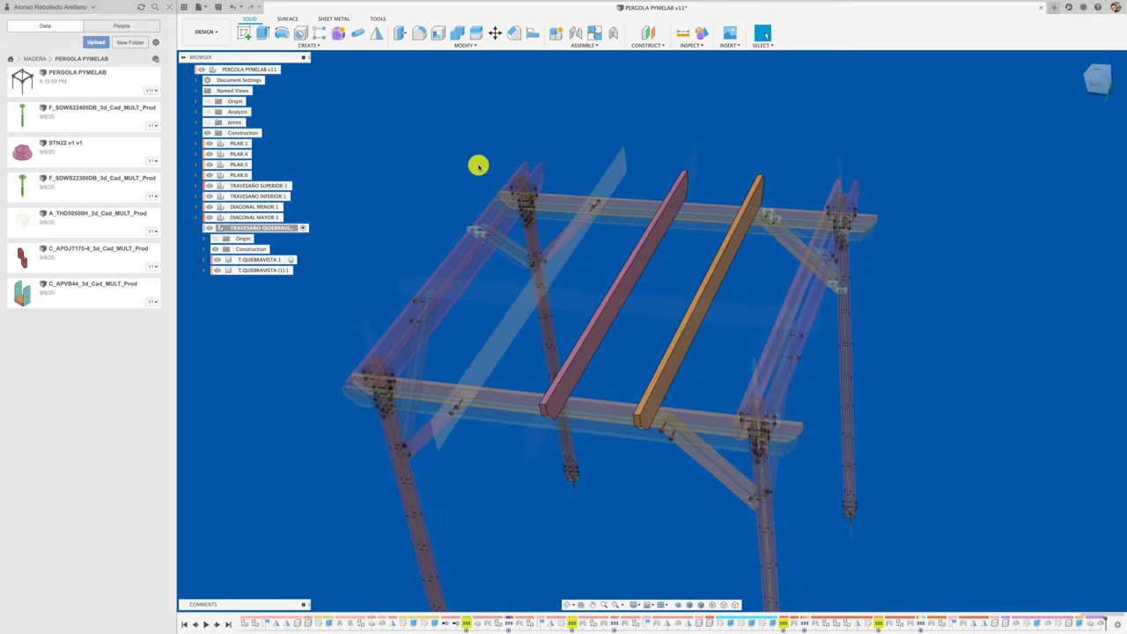
click(244, 34)
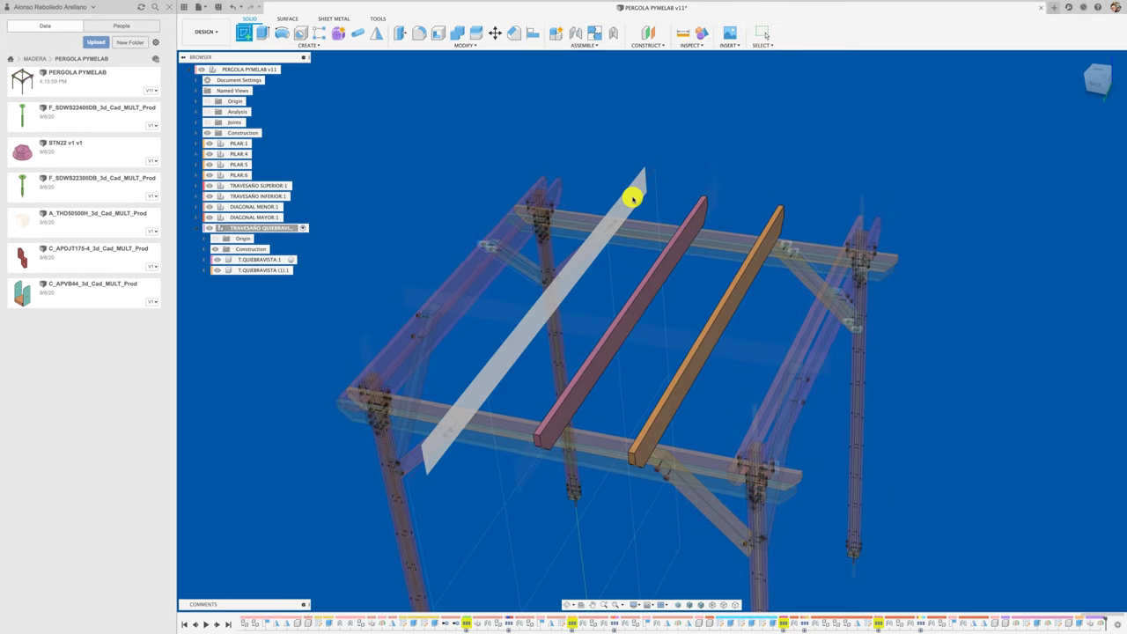
click(639, 119)
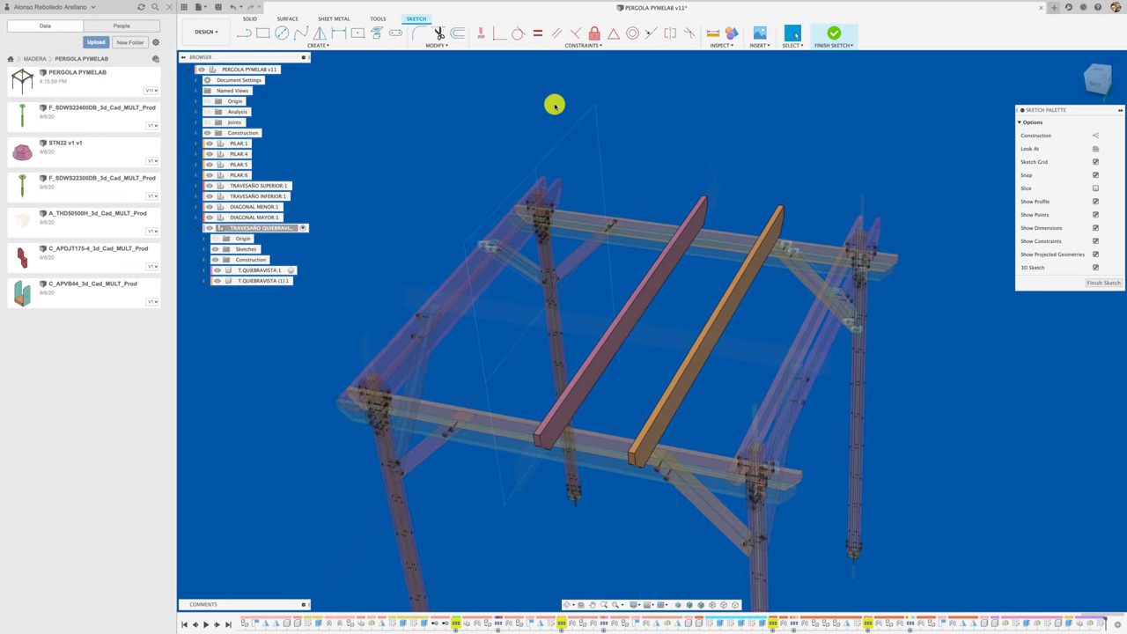
Project the pink crossbeam's face outline into the sketch on the third midplane
shift+middle_drag(560, 141, 604, 282)
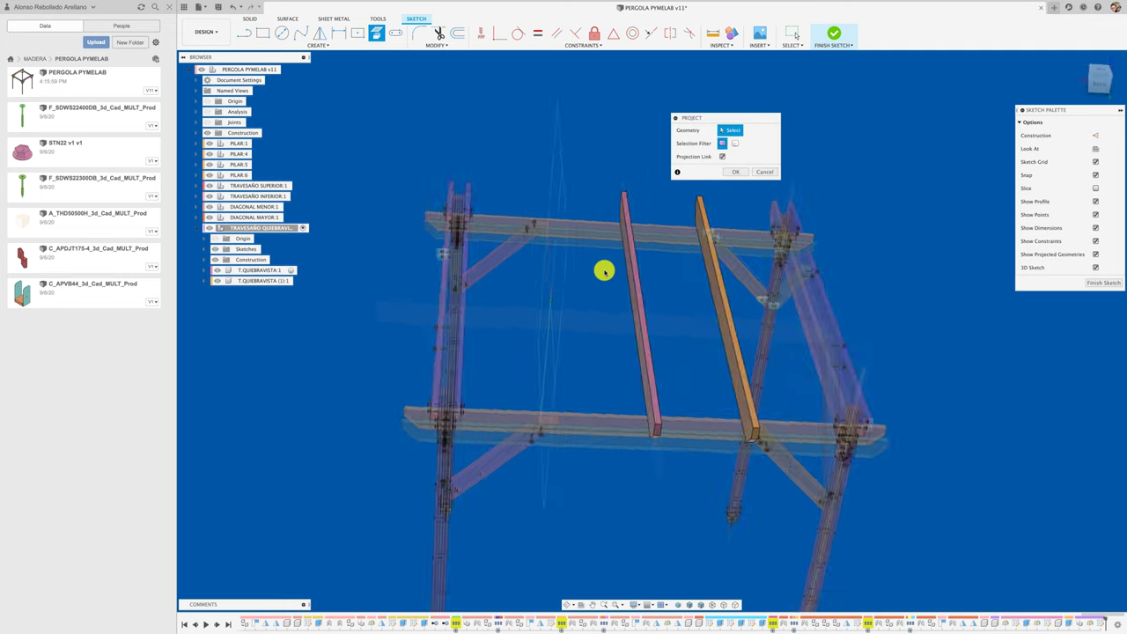
click(596, 269)
shift+middle_drag(508, 165, 738, 172)
click(738, 172)
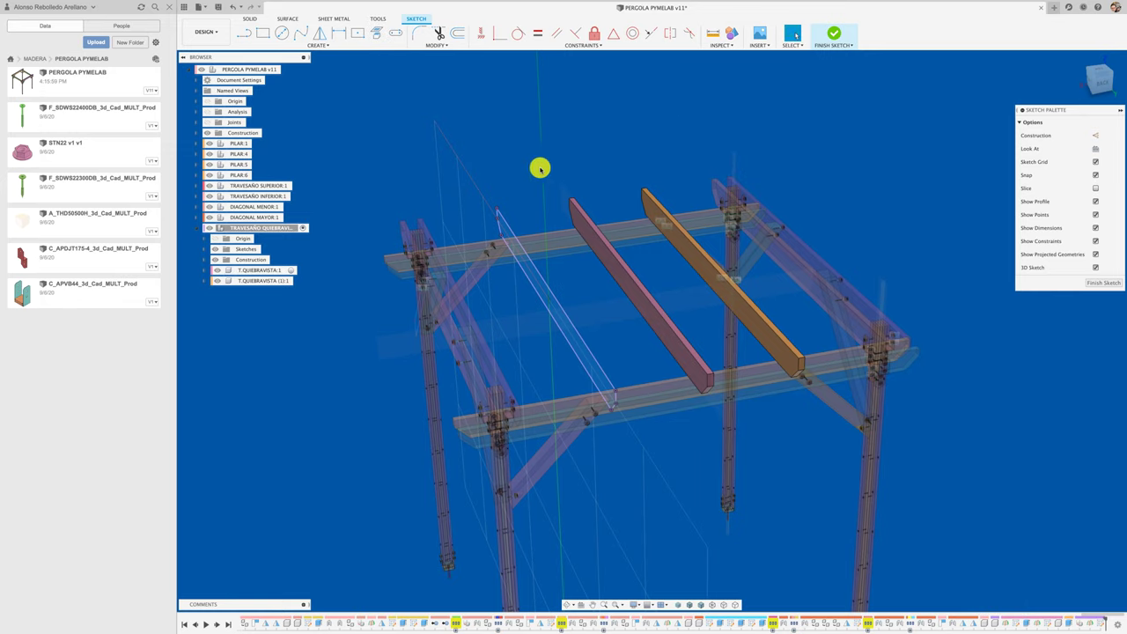
Extrude the projected beam profile 41 mm symmetrically as a new component
key(e)
click(546, 296)
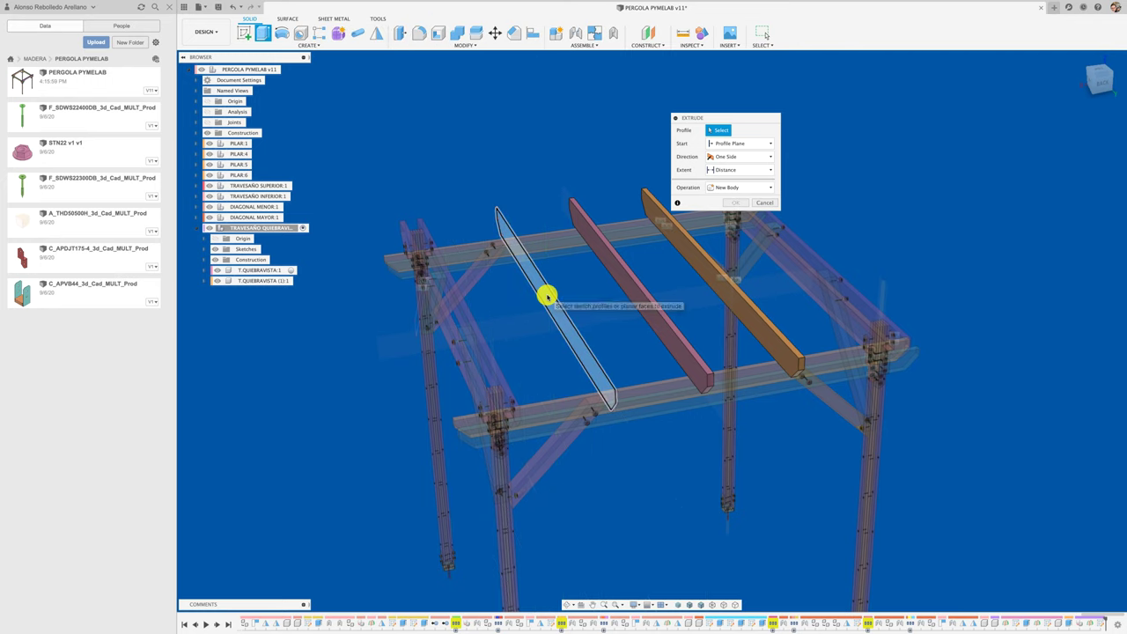
click(729, 214)
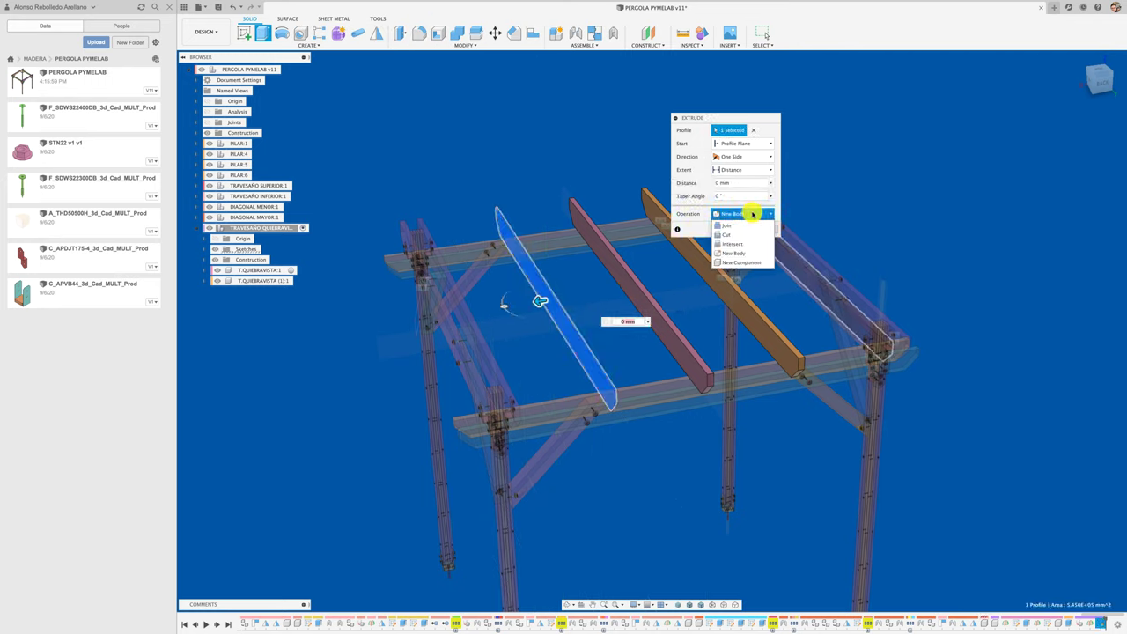
click(746, 264)
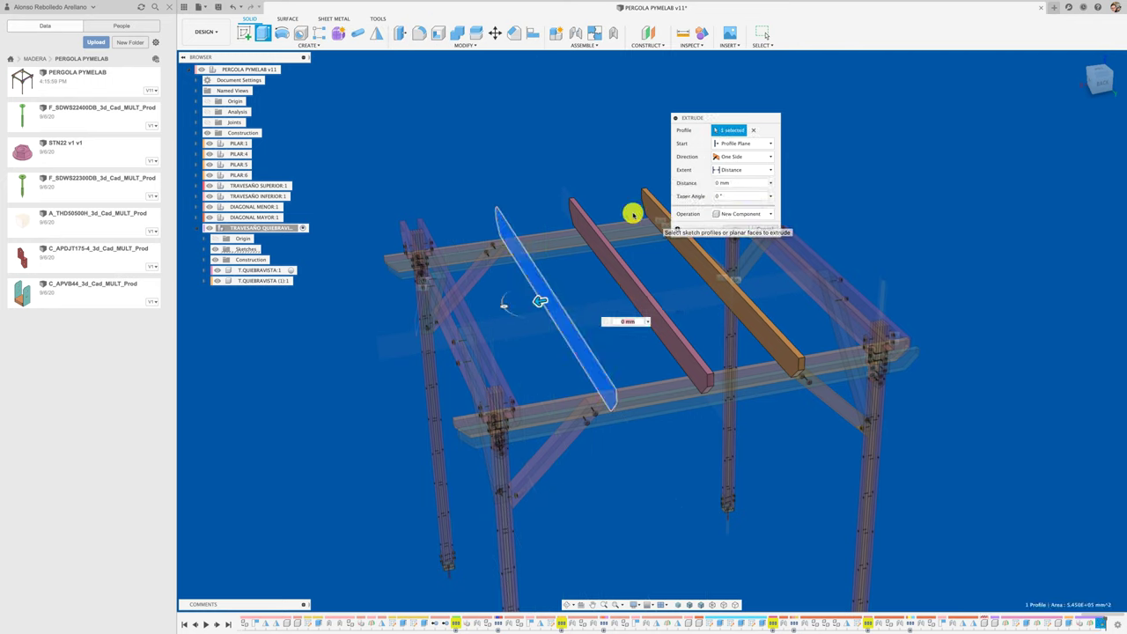
key(Down)
click(744, 169)
click(744, 156)
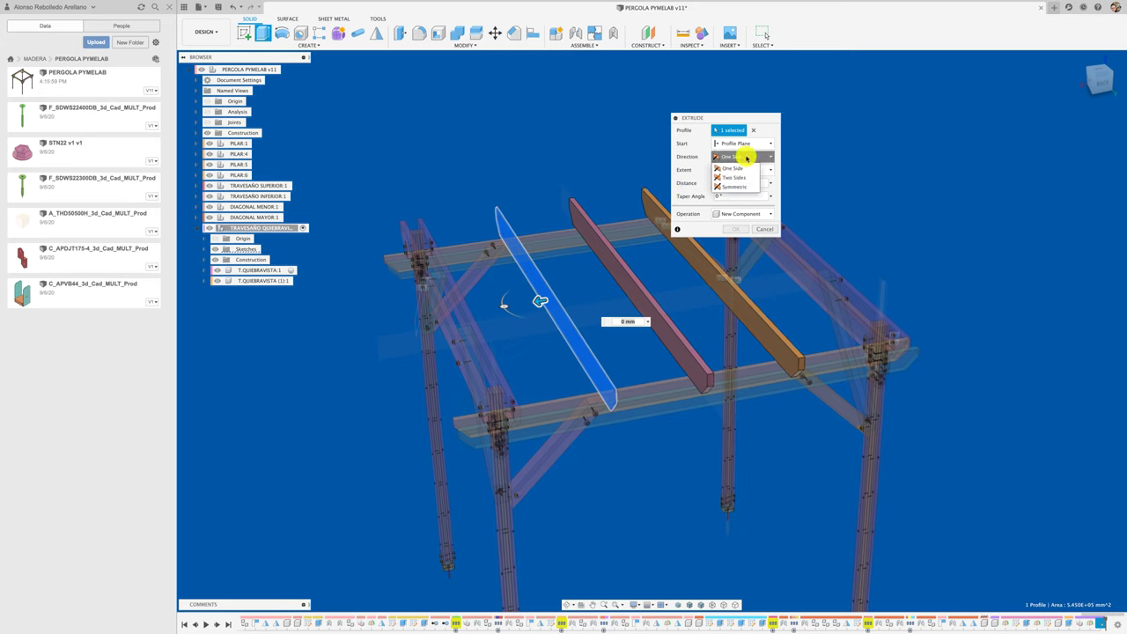
click(731, 186)
text(41)
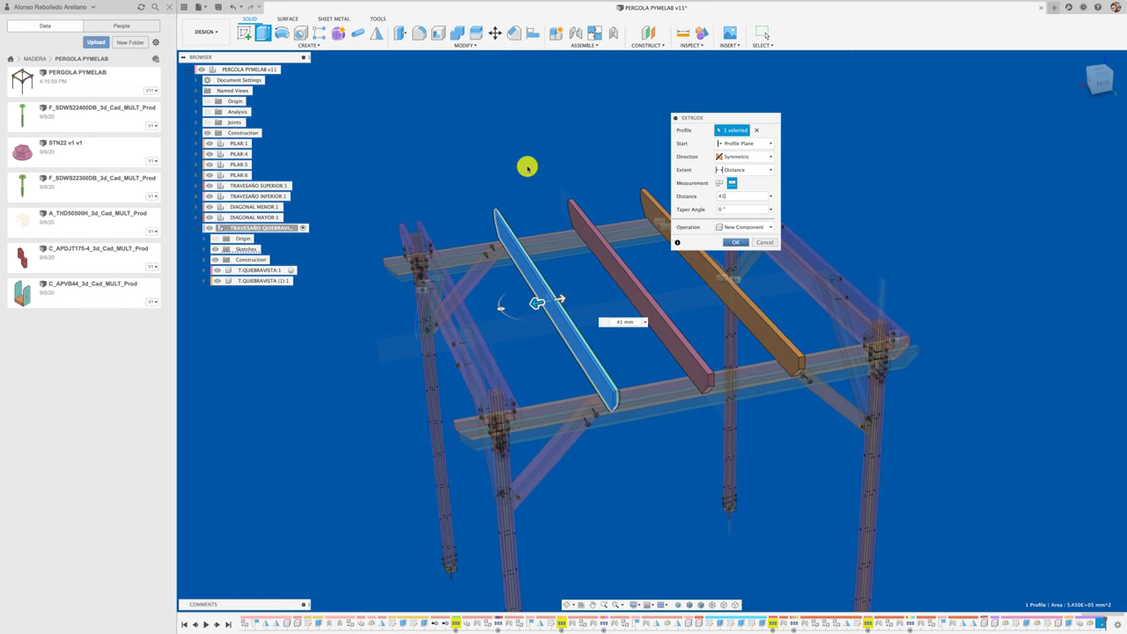
click(728, 244)
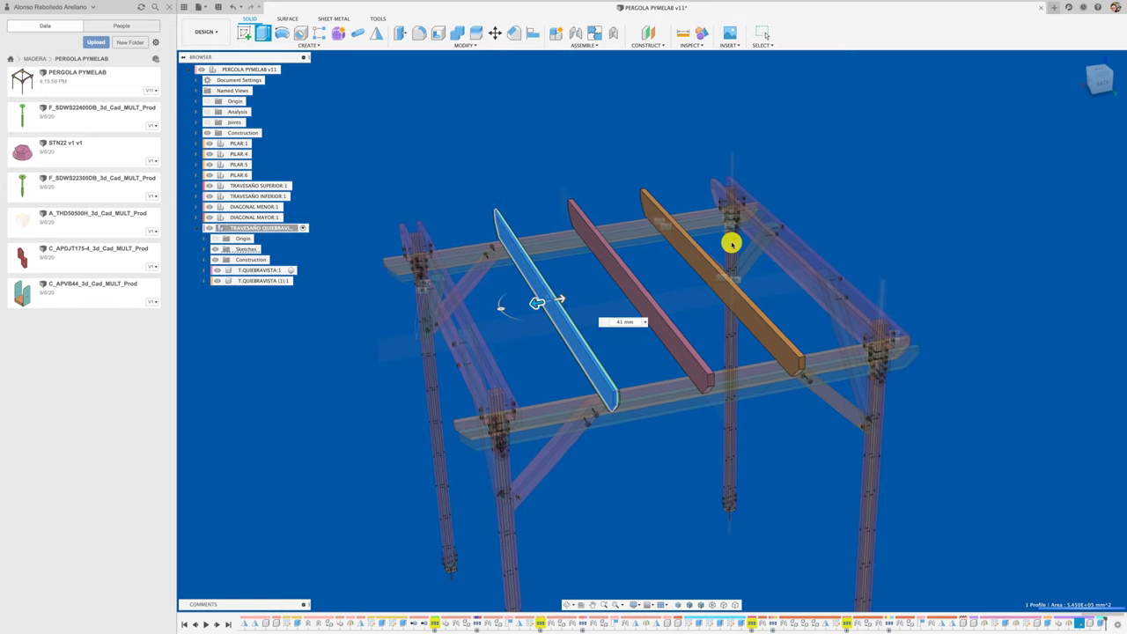
shift+middle_drag(441, 186, 377, 237)
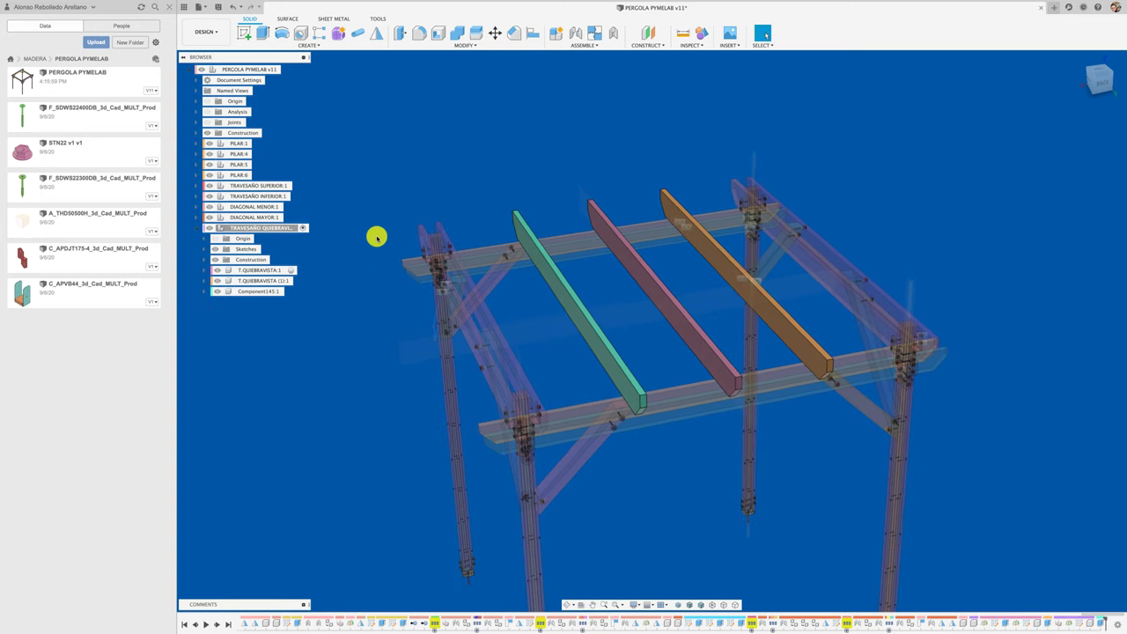
Rename Component145:1 to T.QUEBRAVISTA (2) and reactivate the root PERGOLA PYMELAB assembly
click(267, 291)
text(T.QUIEBRAVISTA)
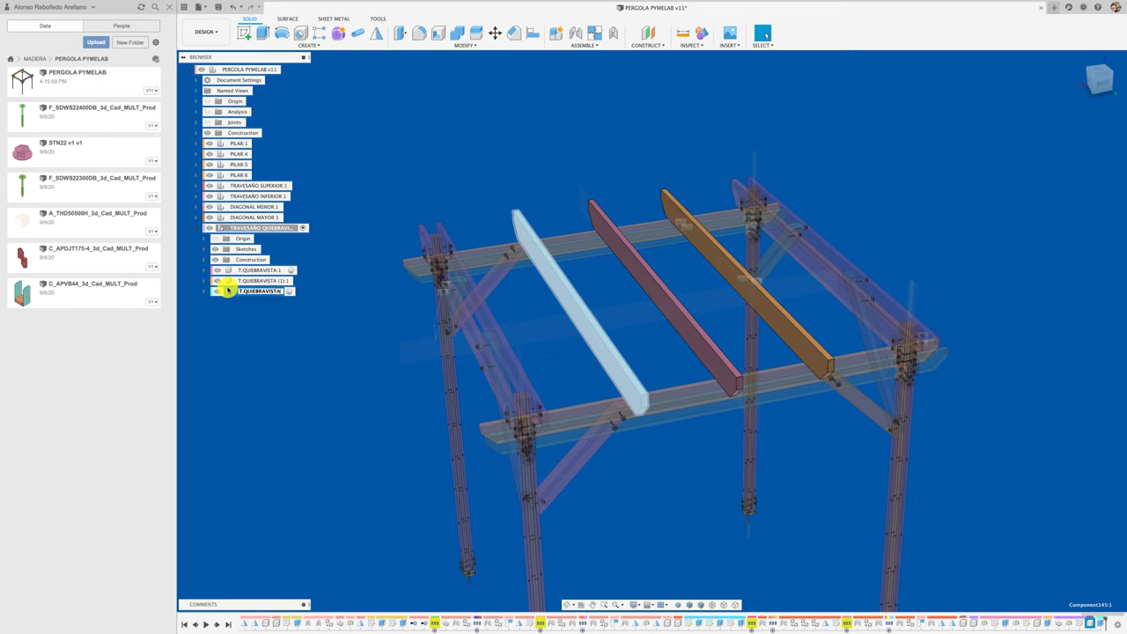
key(Return)
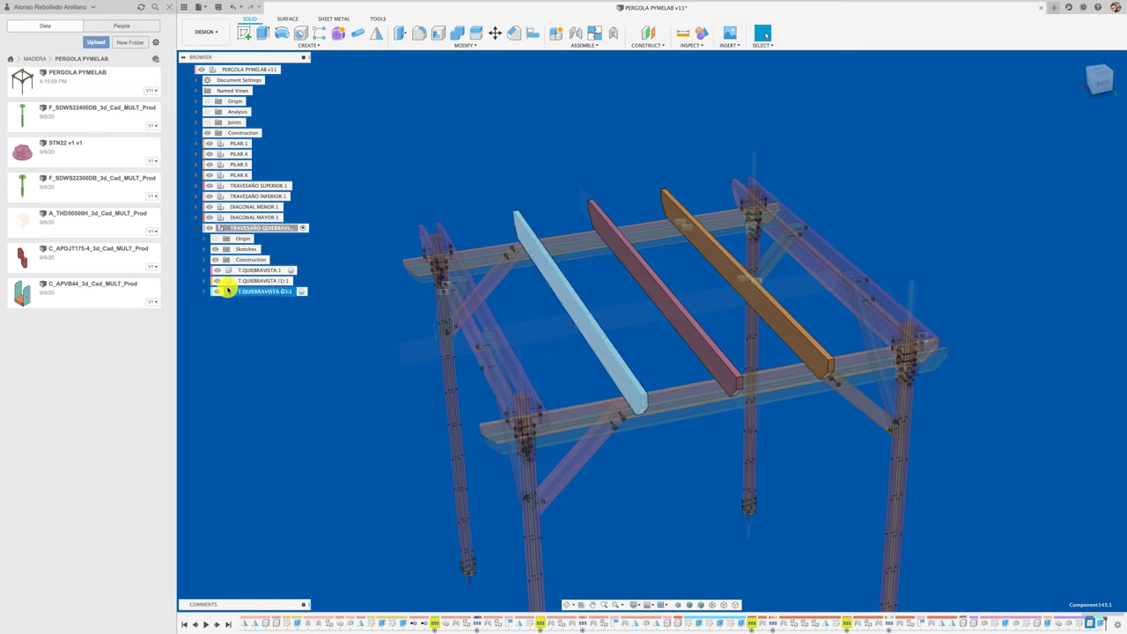
click(290, 378)
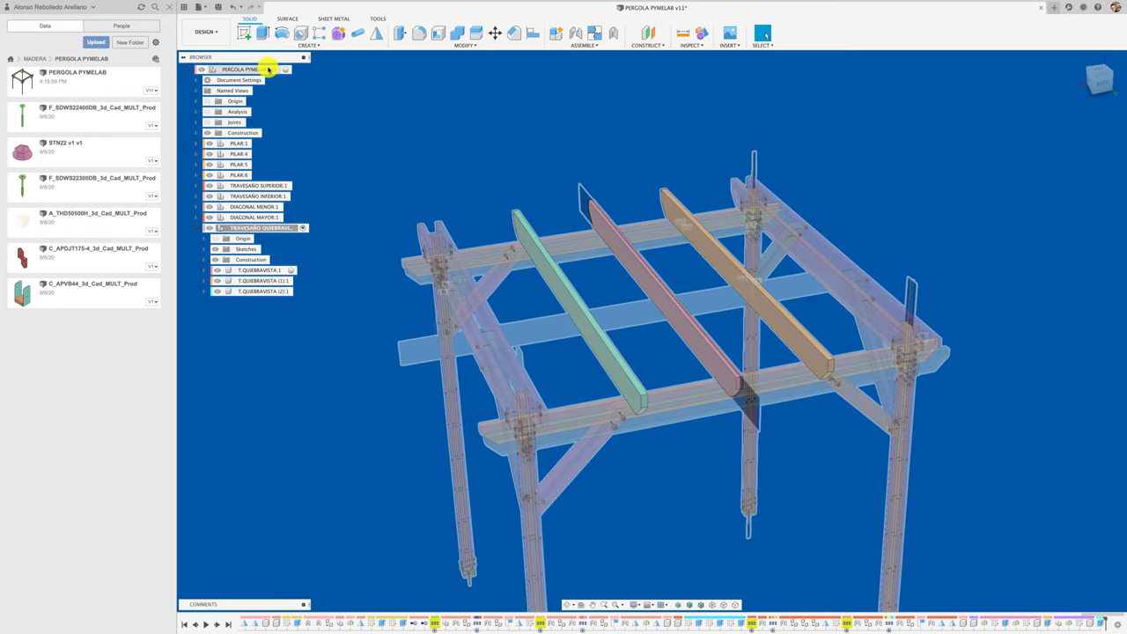
click(288, 71)
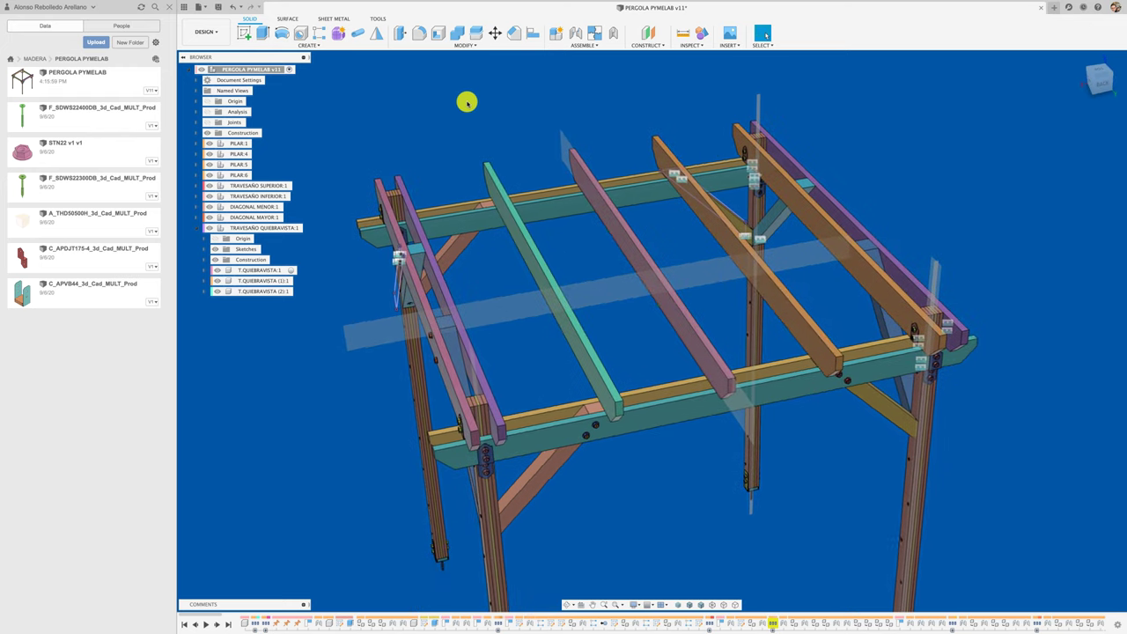
Rigidly join the green and pink crossbeams in place to the lower teal beam
click(613, 36)
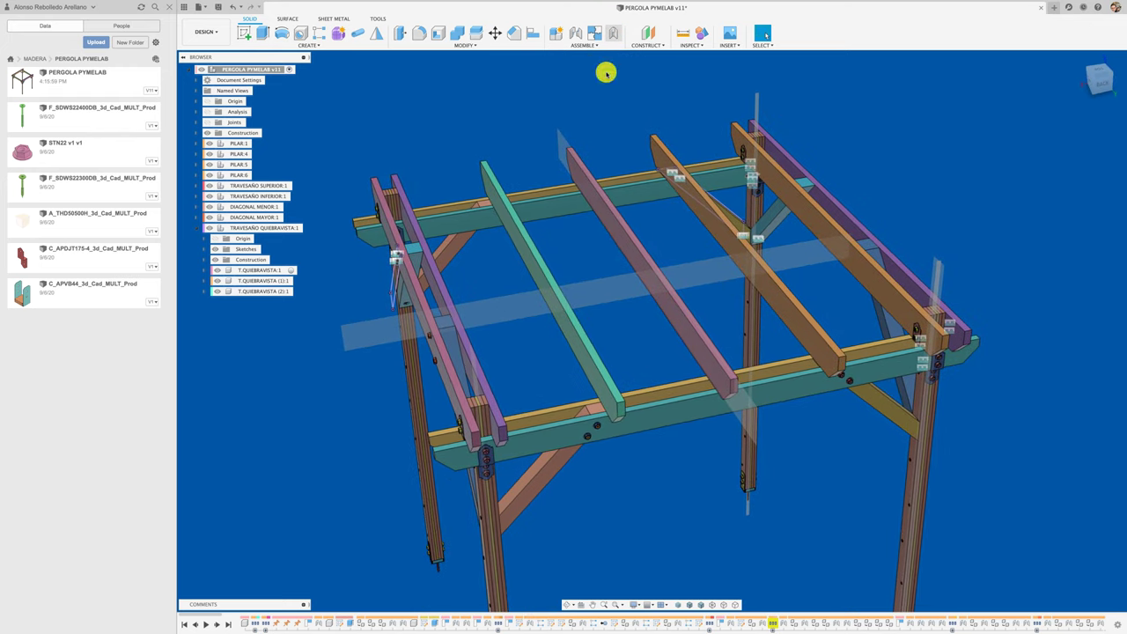
click(622, 402)
click(664, 410)
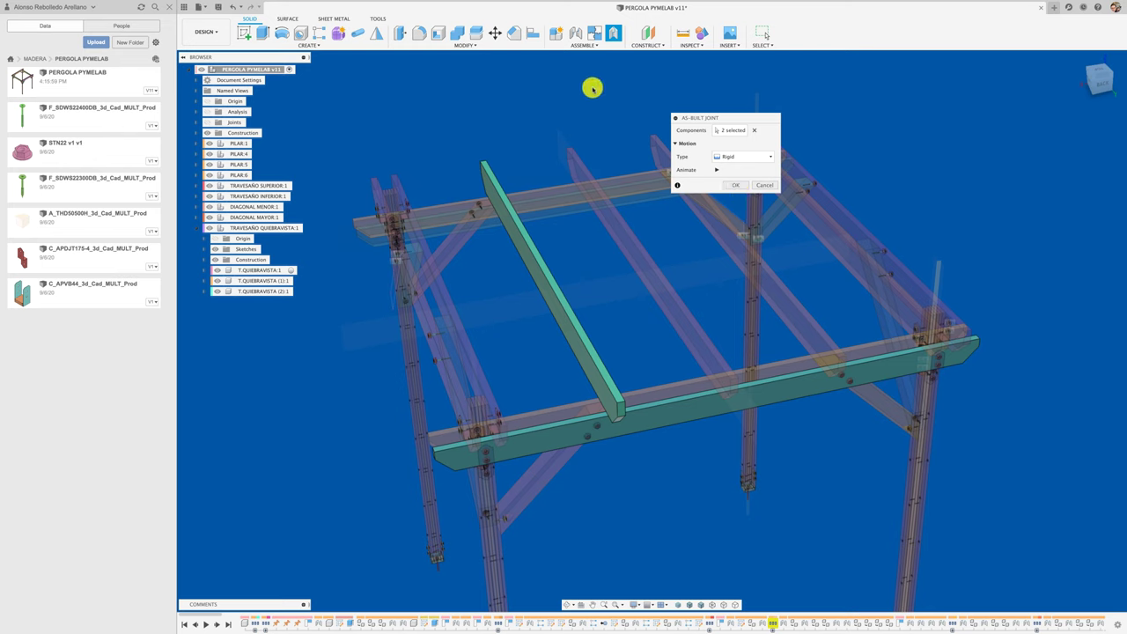
key(Return)
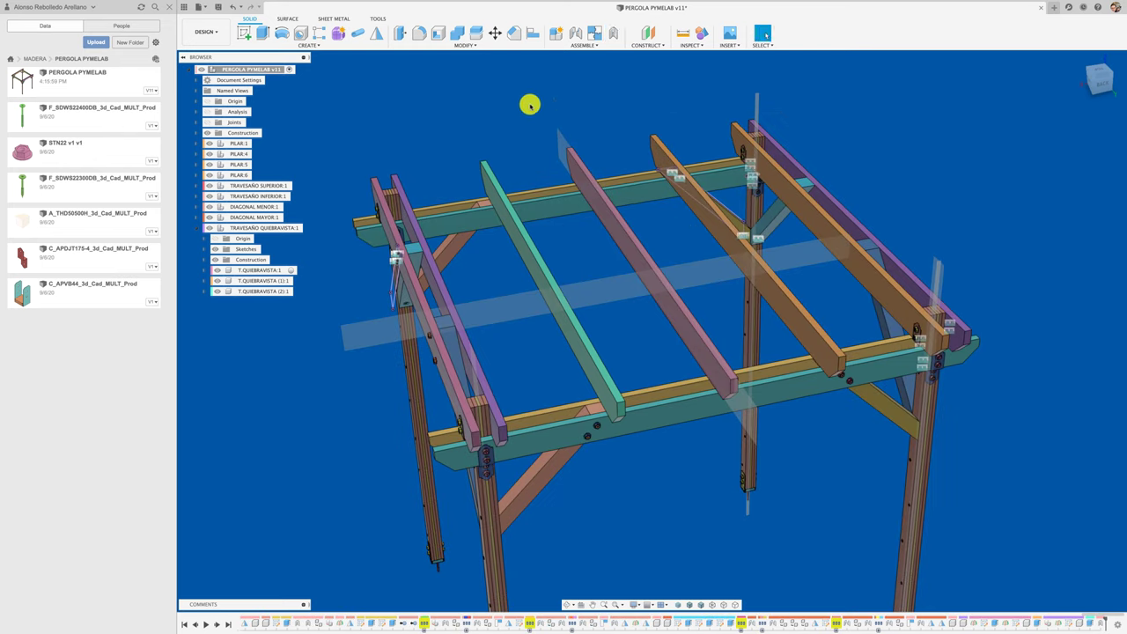
right_click(528, 104)
click(566, 158)
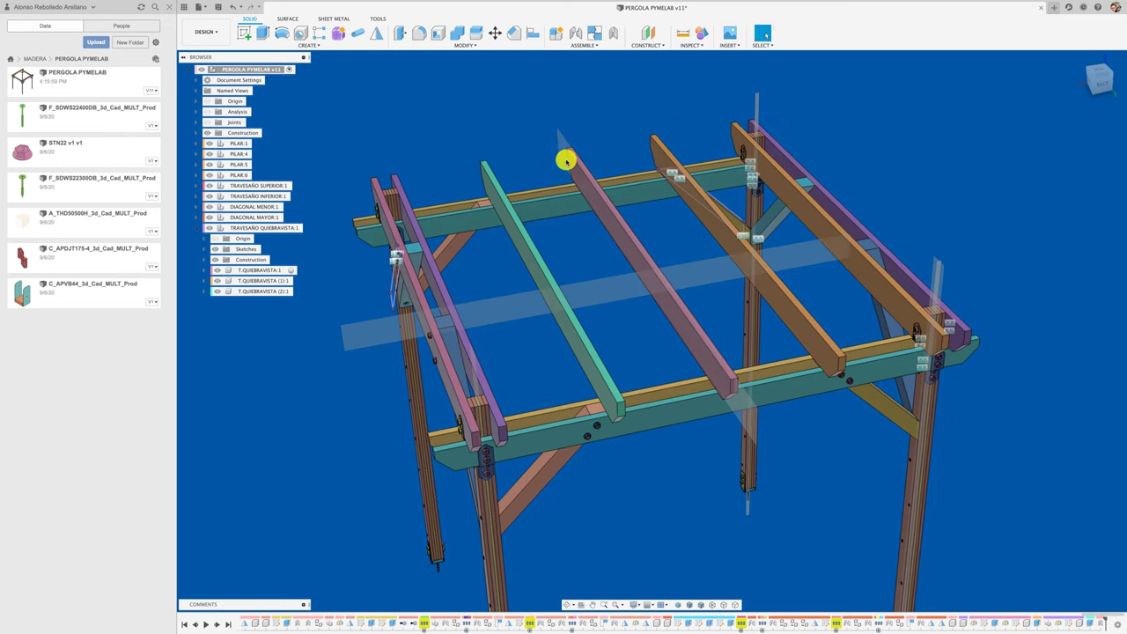
click(679, 314)
click(712, 410)
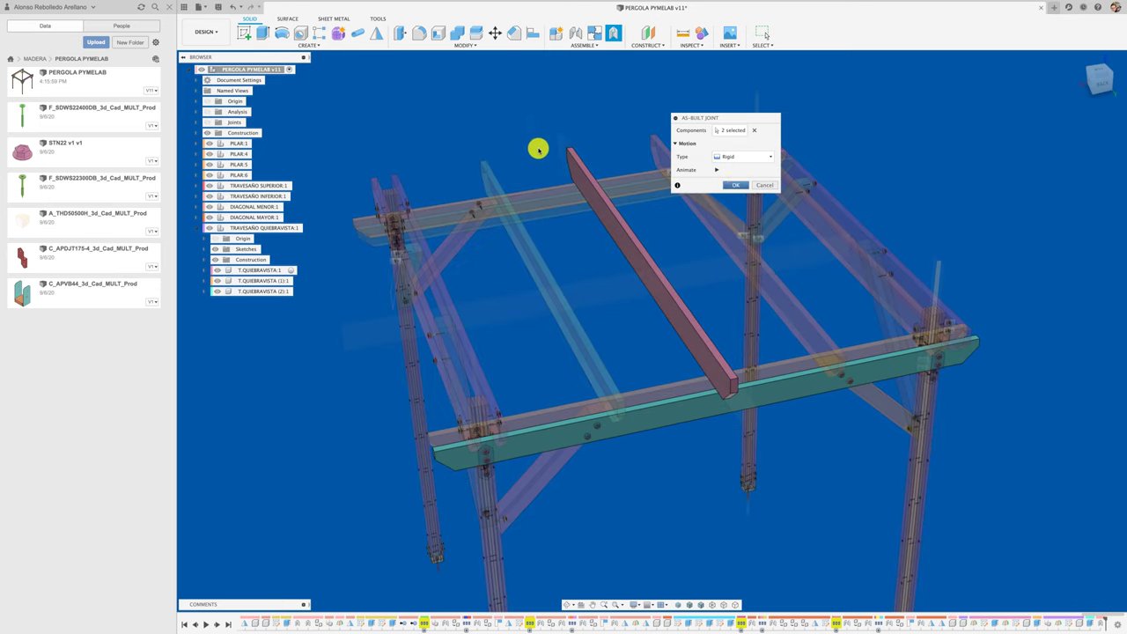
key(Return)
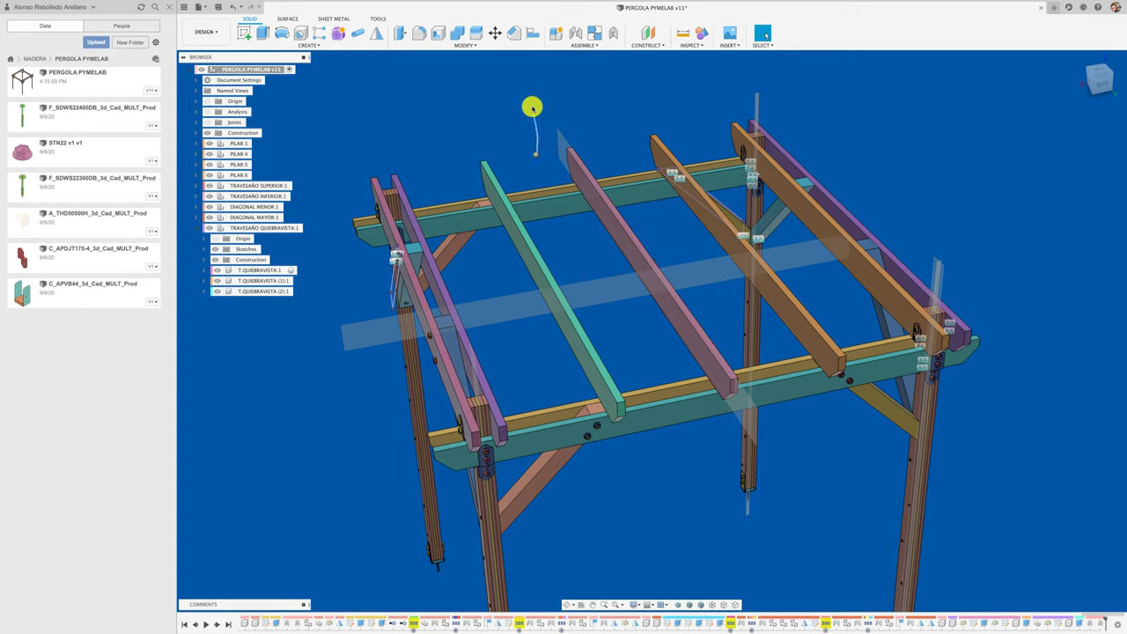
Rigidly join the orange crossbeam T.QUEBRAVISTA (1) in place to the lower teal beam
right_drag(537, 151, 541, 111)
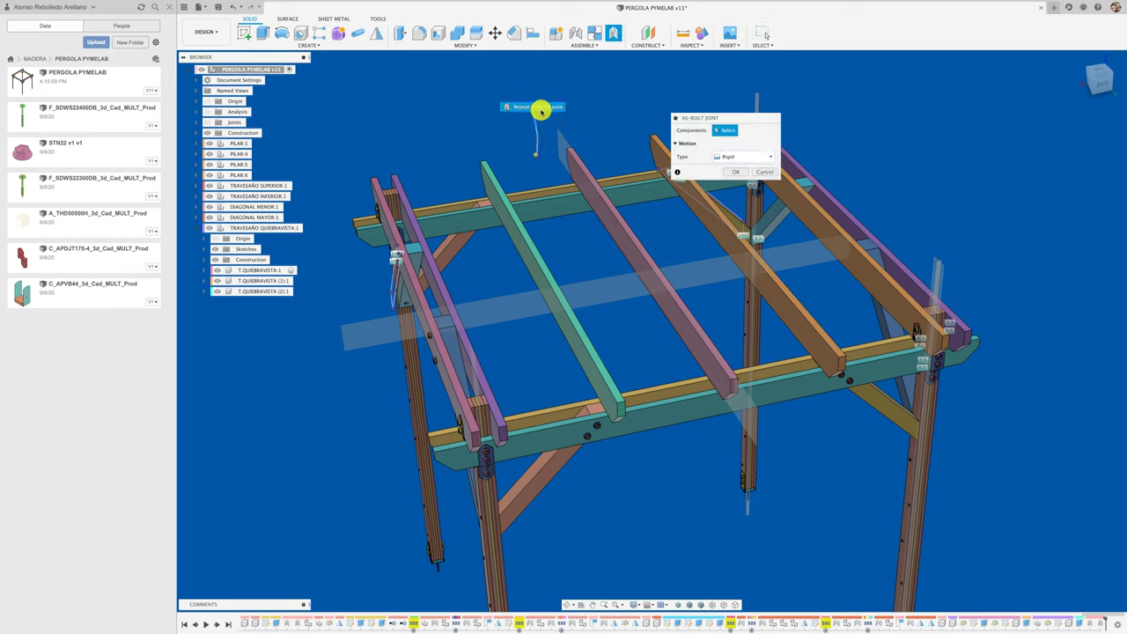
click(814, 339)
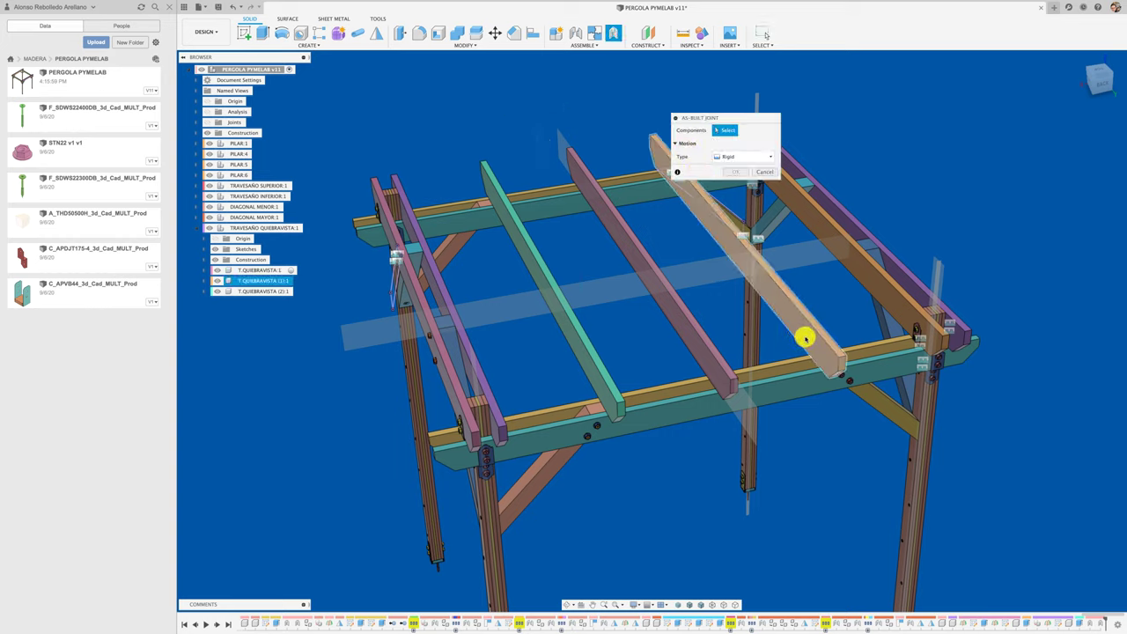
click(810, 373)
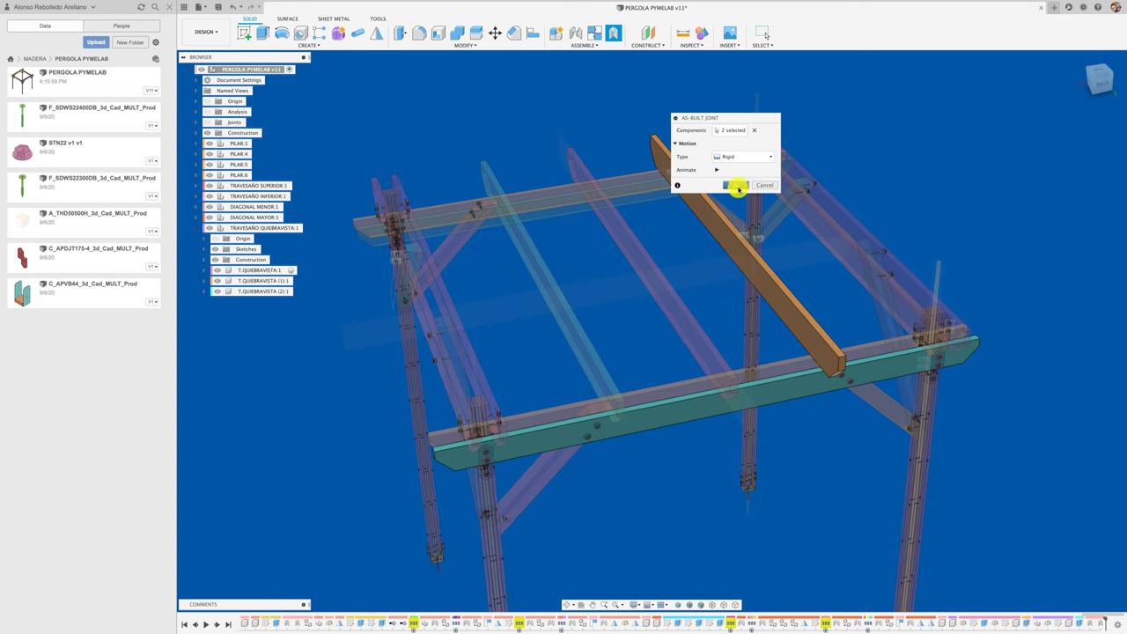
click(730, 187)
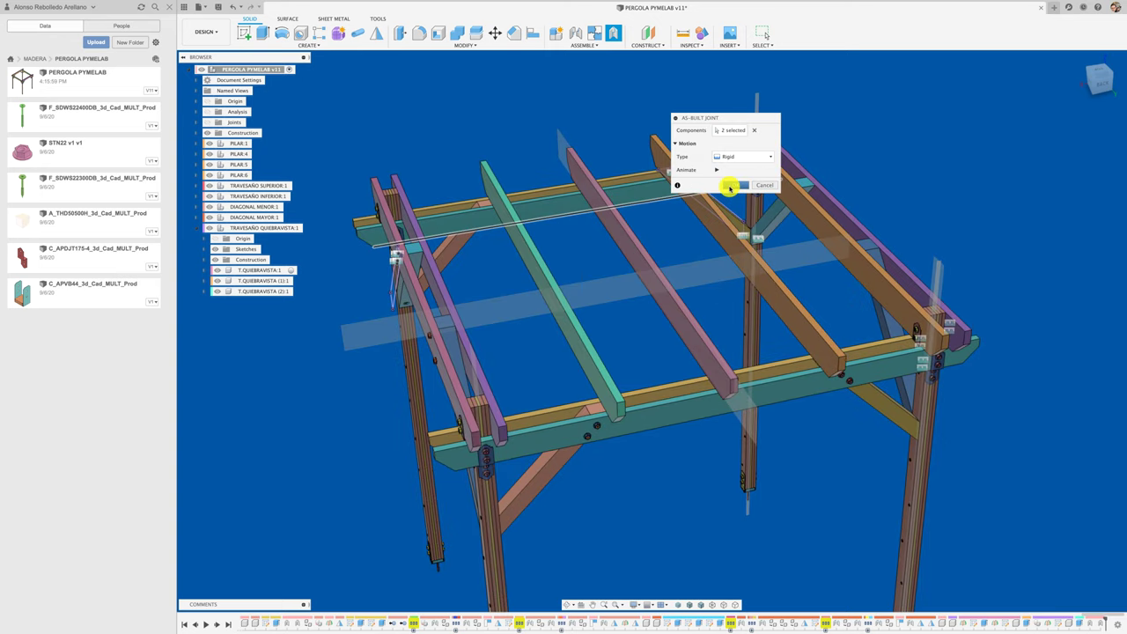
mouse_move(887, 190)
shift+middle_down()
mouse_move(799, 201)
mouse_move(711, 388)
mouse_move(679, 377)
mouse_move(681, 333)
mouse_move(649, 272)
mouse_move(742, 370)
shift+middle_up()
scroll(690, 365, up, 3)
scroll(692, 417, up, 3)
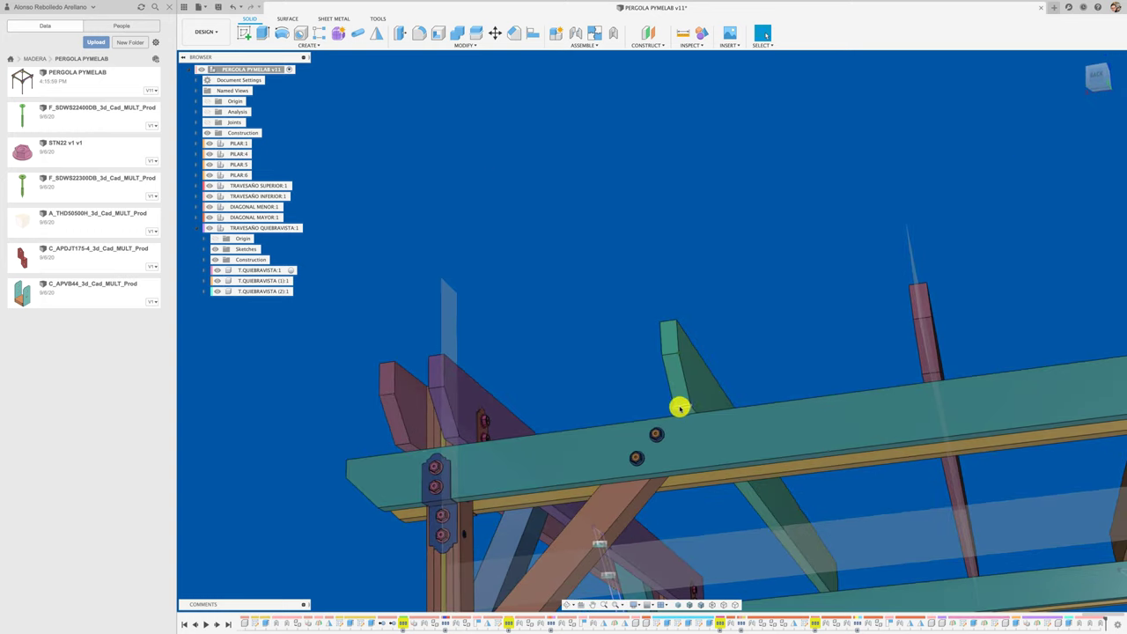
mouse_move(679, 403)
shift+middle_down()
mouse_move(692, 423)
mouse_move(684, 417)
mouse_move(726, 383)
mouse_move(611, 390)
mouse_move(627, 396)
shift+middle_up()
scroll(725, 386, down, 2)
scroll(555, 403, down, 5)
shift+middle_drag(556, 404, 484, 407)
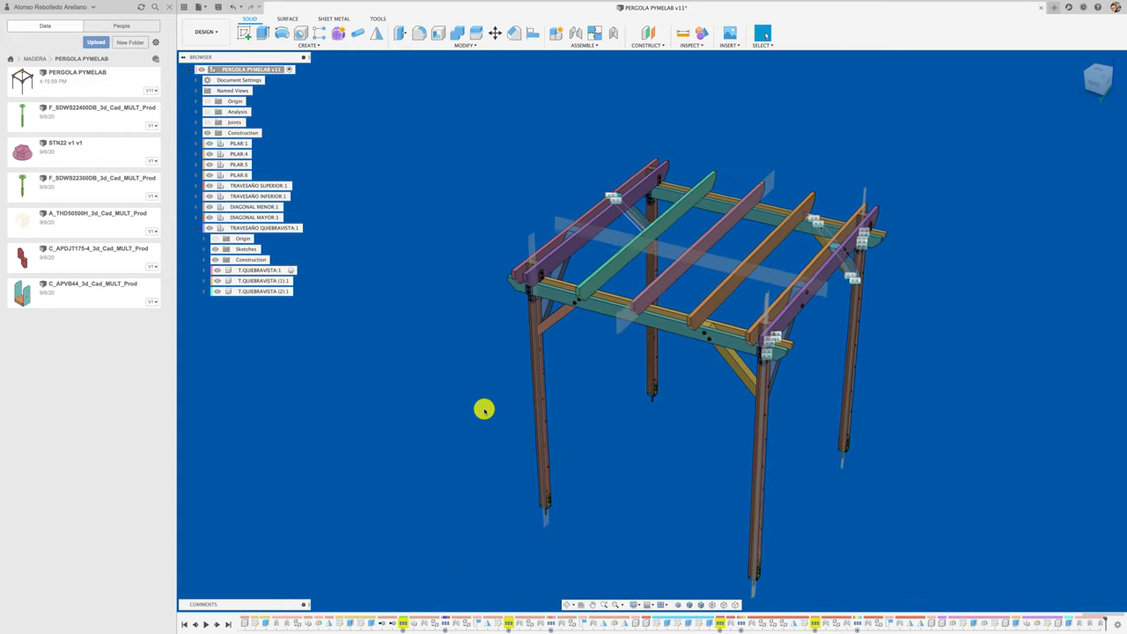
scroll(483, 407, up, 3)
scroll(466, 361, up, 2)
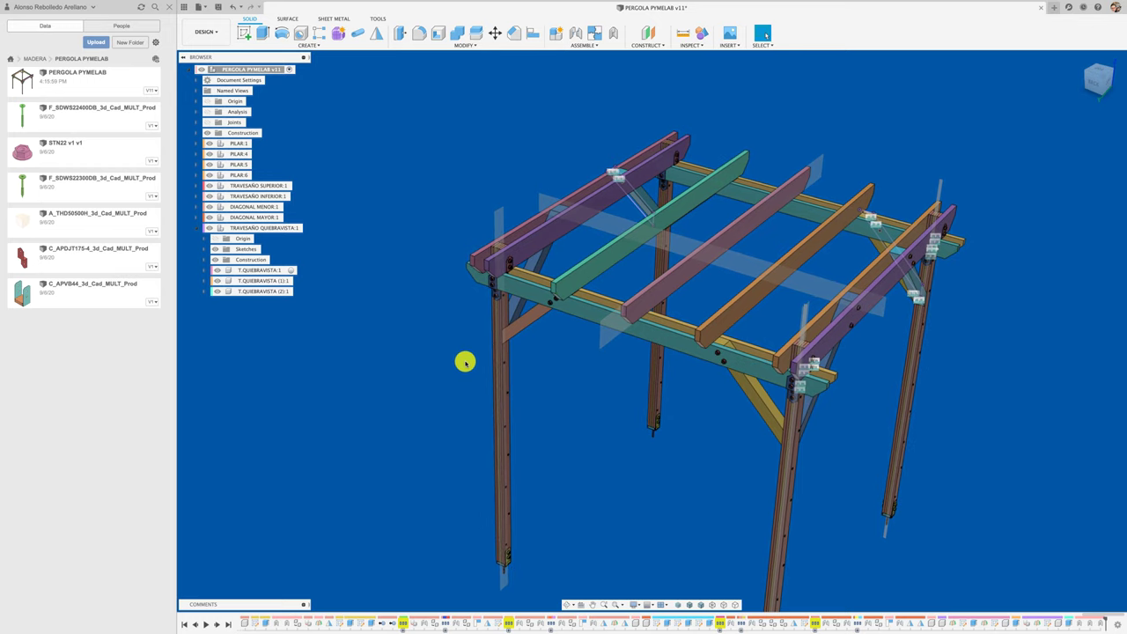
Download the APVA21 Multi View SAT file from the Simpson Strong-Tie results in Chrome
key(ctrl+Up)
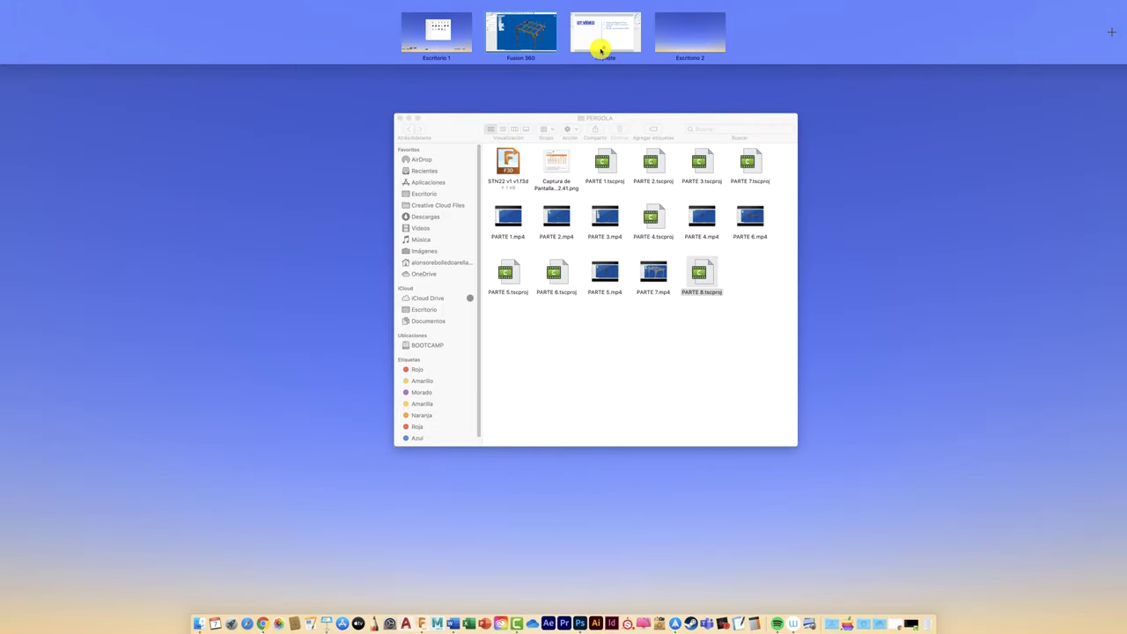
click(445, 35)
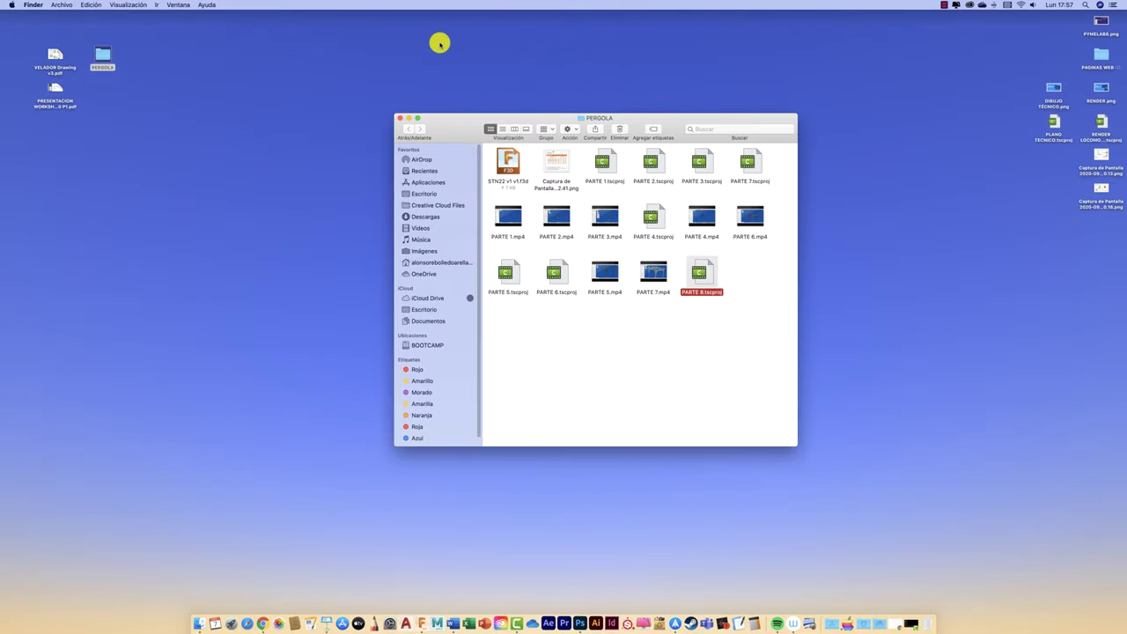
click(261, 618)
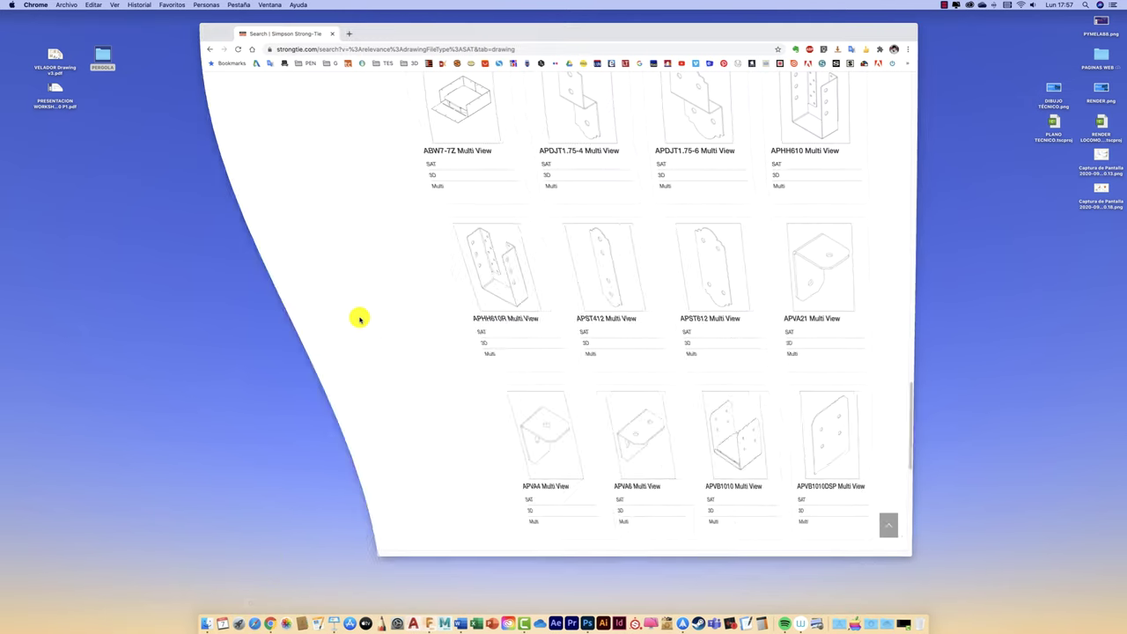
mouse_move(695, 290)
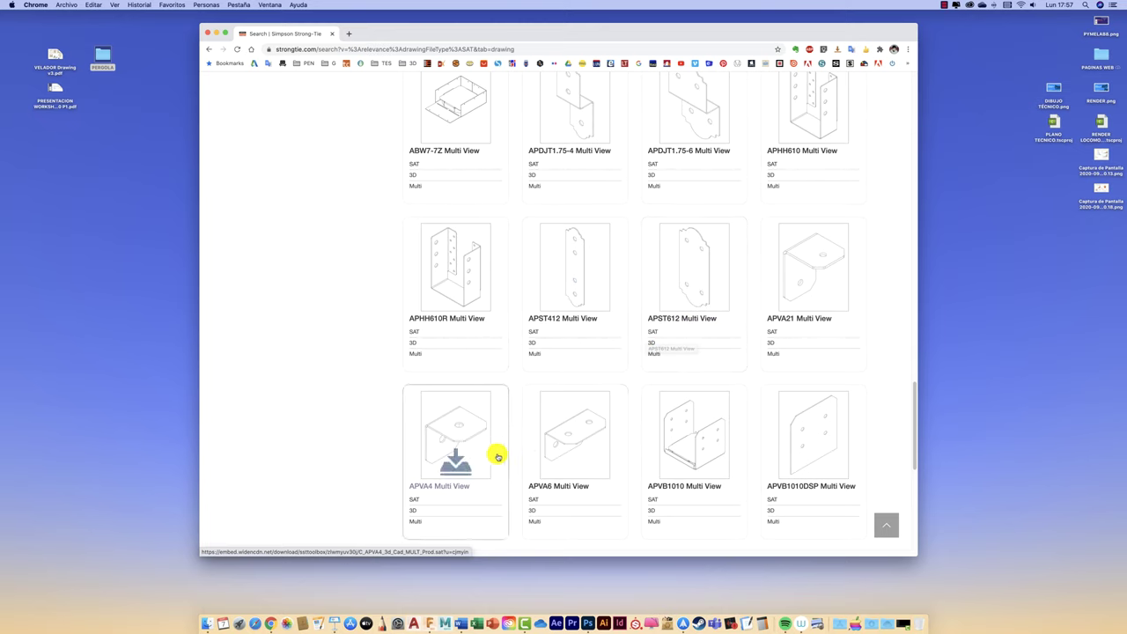
scroll(718, 395, up, 1)
scroll(718, 396, up, 2)
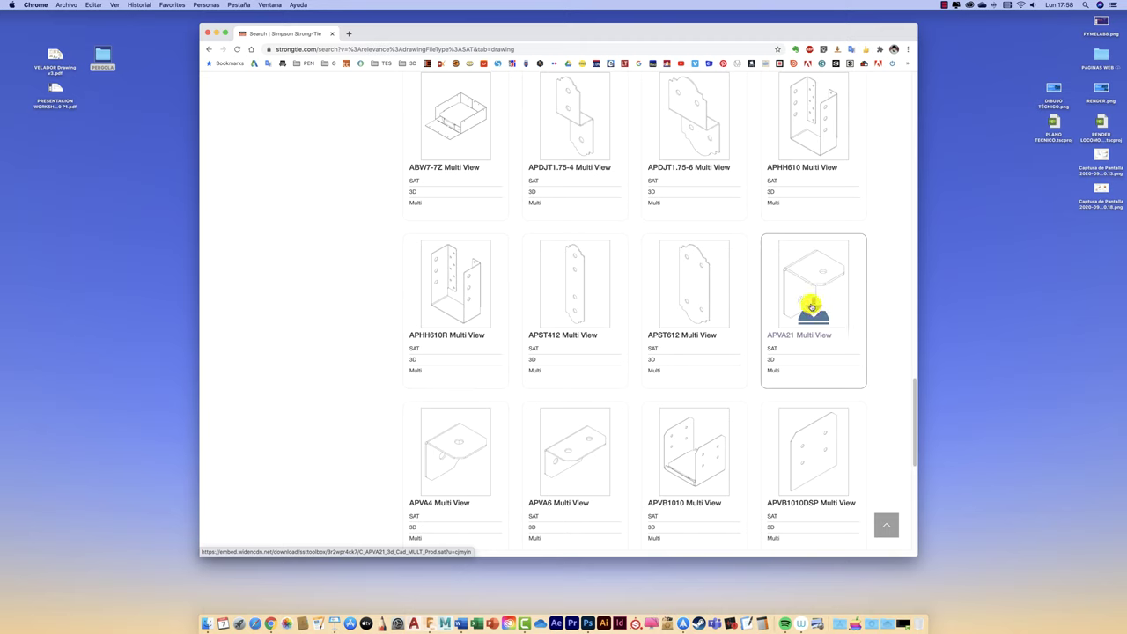
click(808, 300)
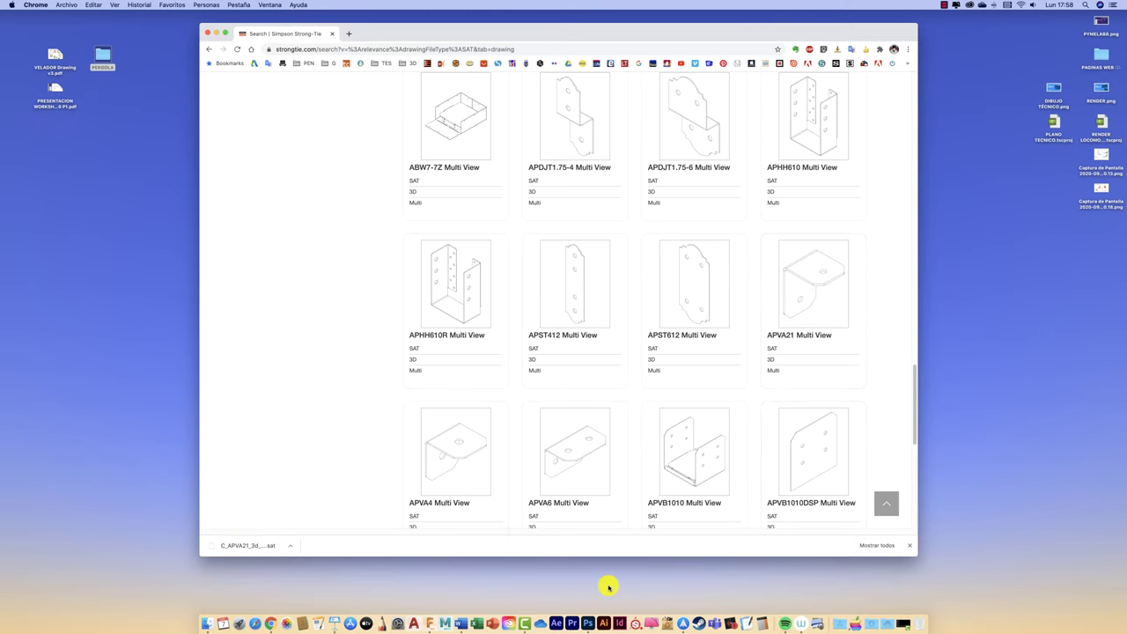
key(ctrl+Up)
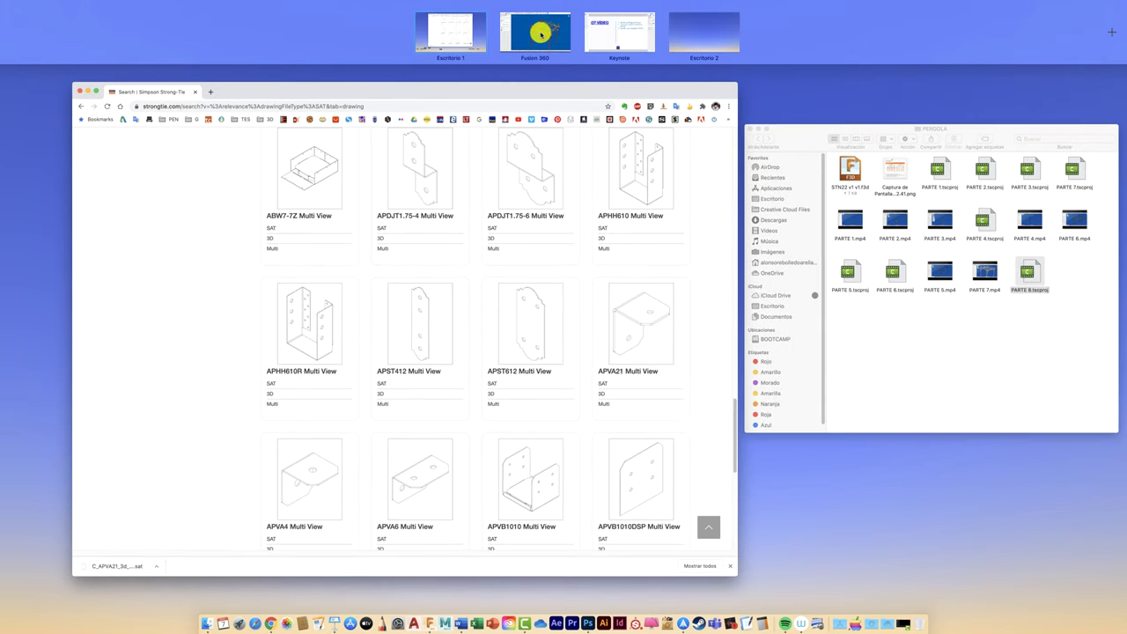
Open C_APVA21_3d_Cad_MULT_Prod.sat from the Descargas folder as a new design
click(540, 34)
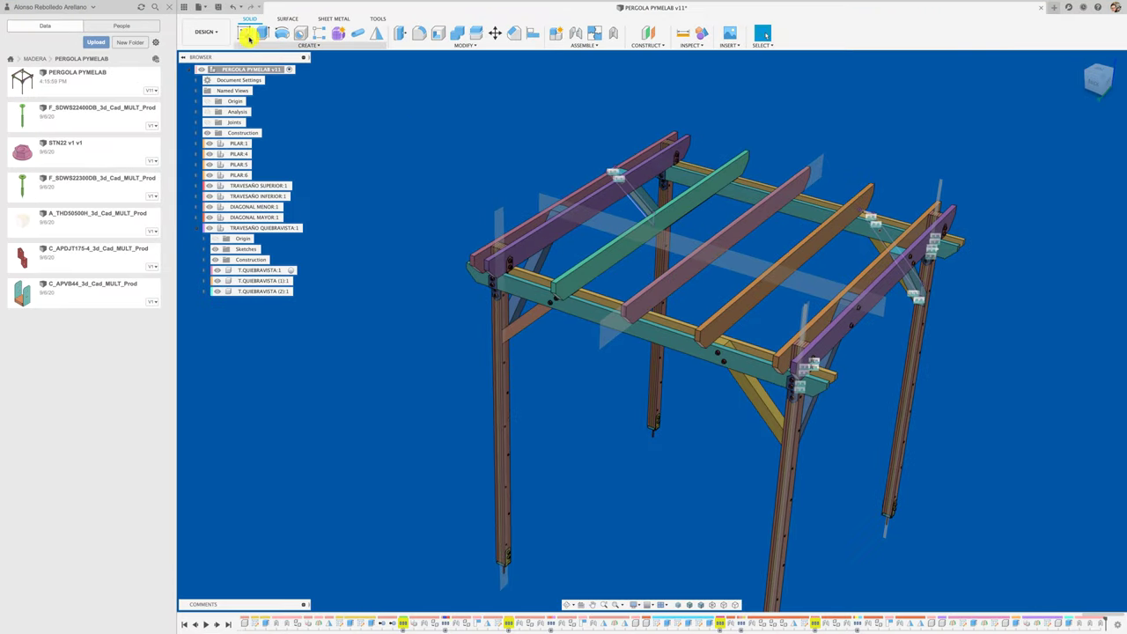
click(204, 7)
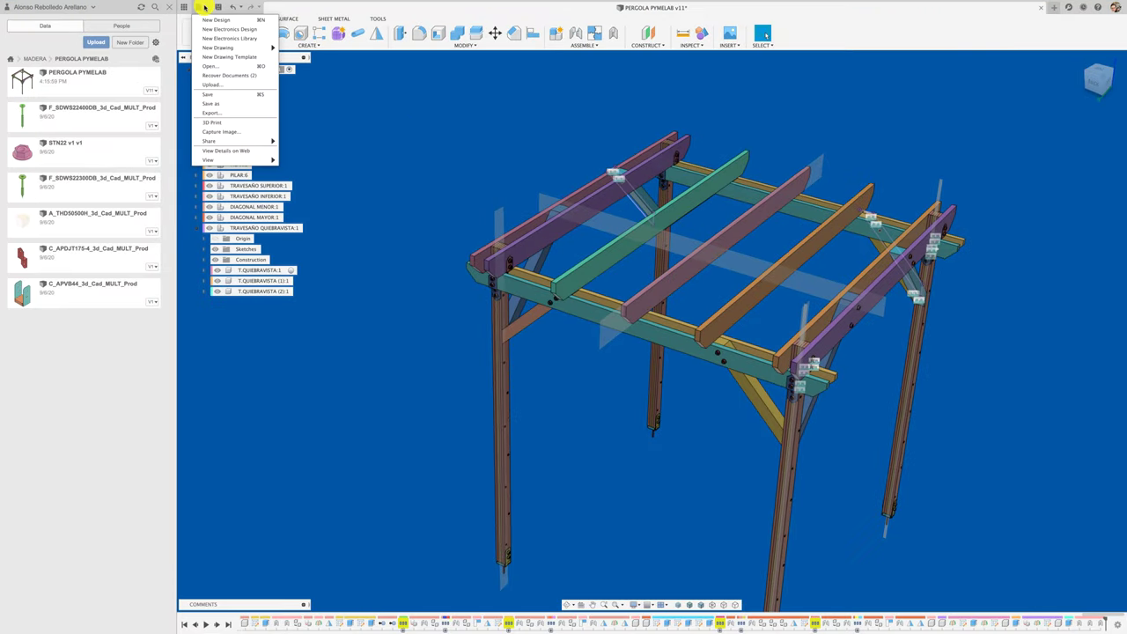
click(211, 66)
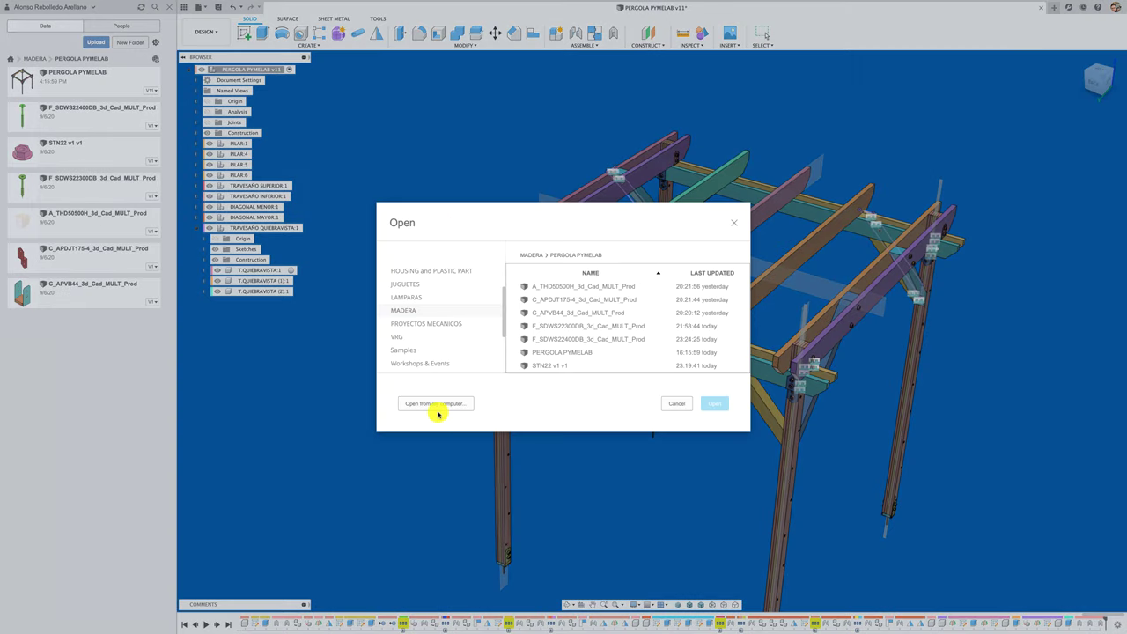
click(437, 409)
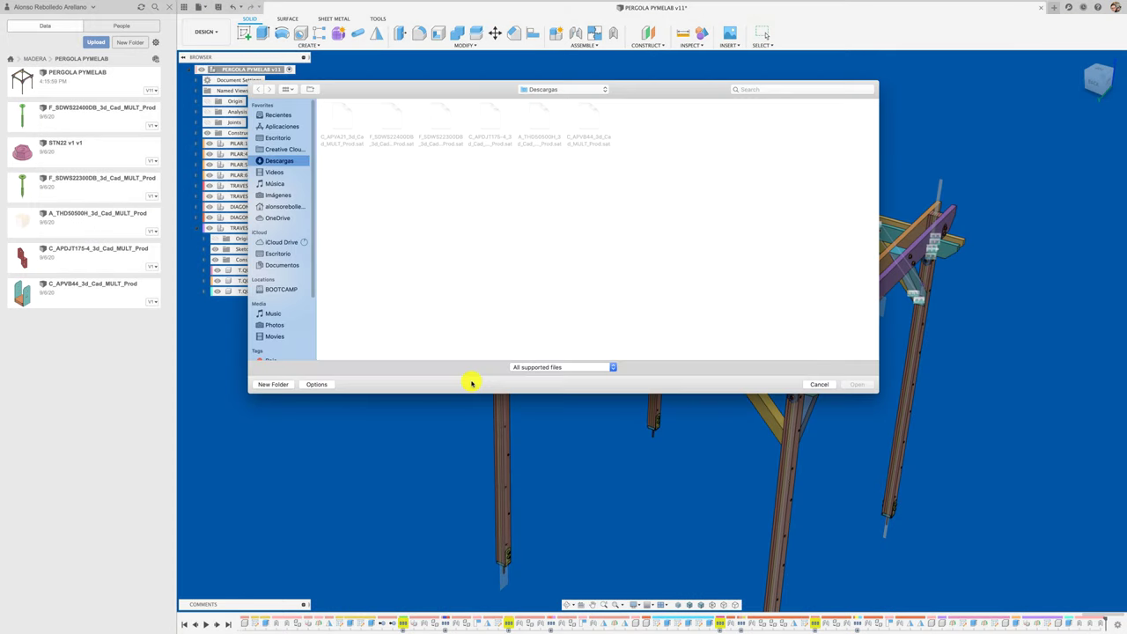
click(344, 118)
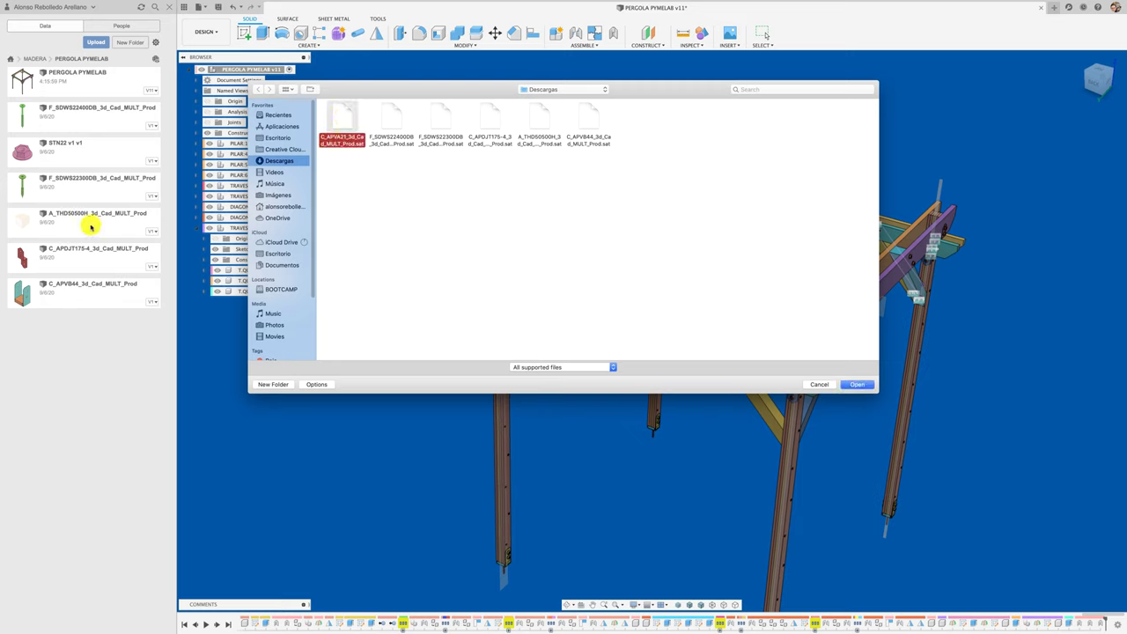
click(853, 385)
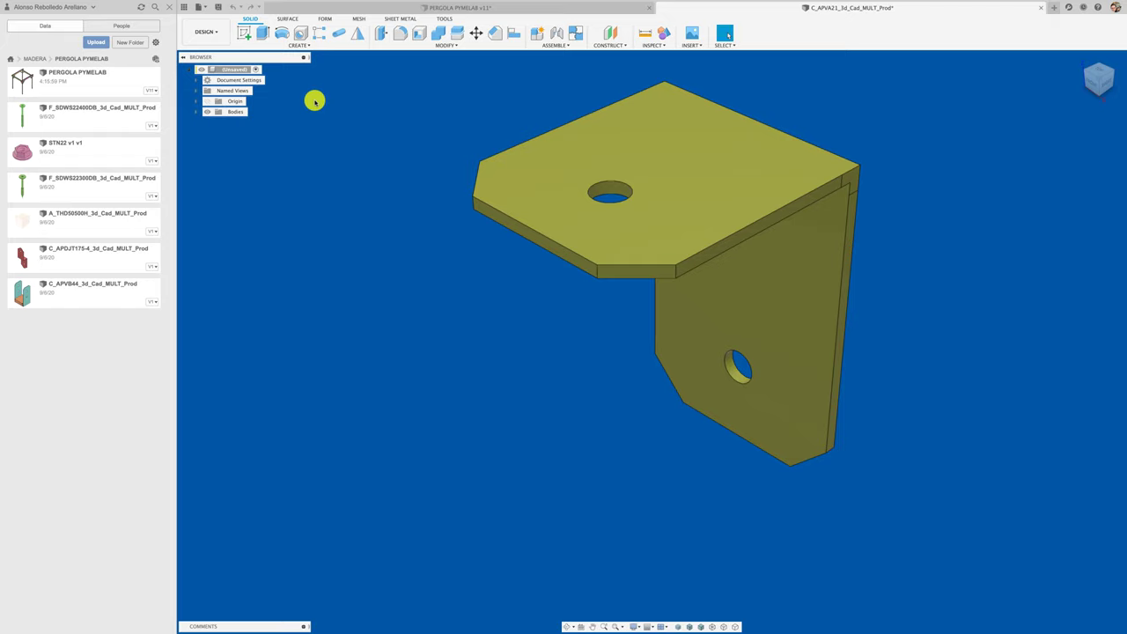
Convert the bracket body to a component and save it to MADERA > PERGOLA PYMELAB
right_click(239, 112)
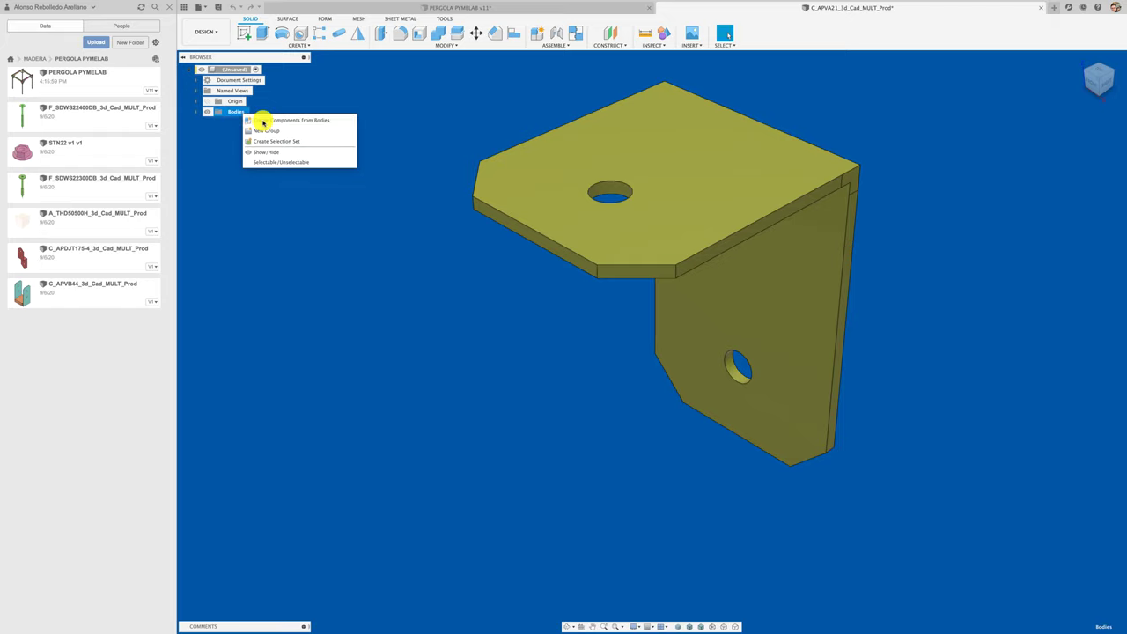
click(263, 120)
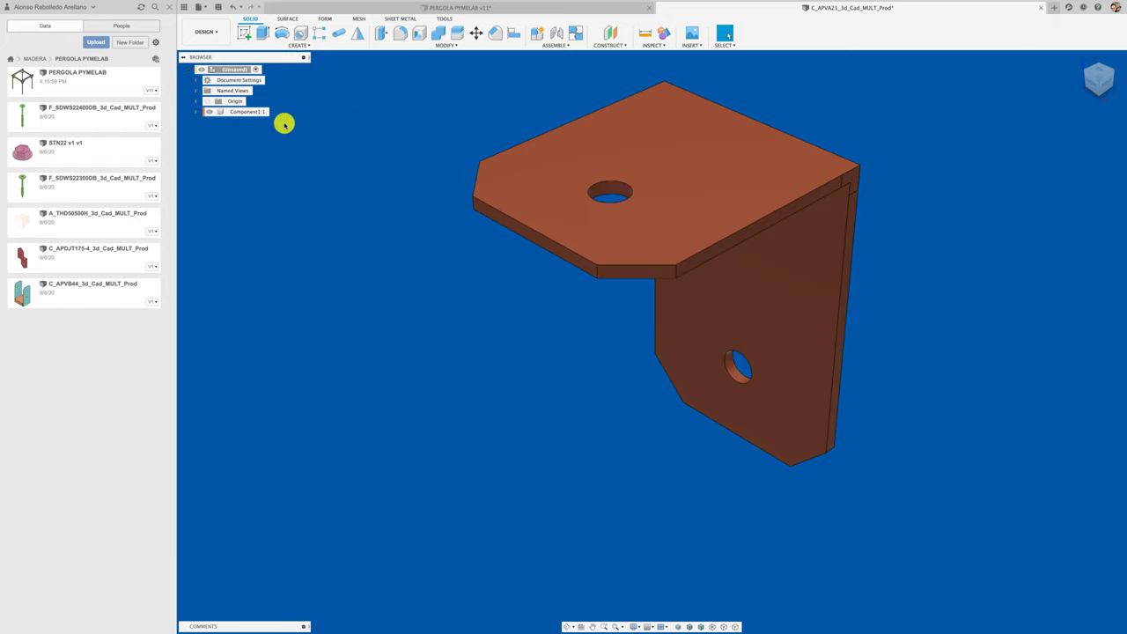
click(1041, 8)
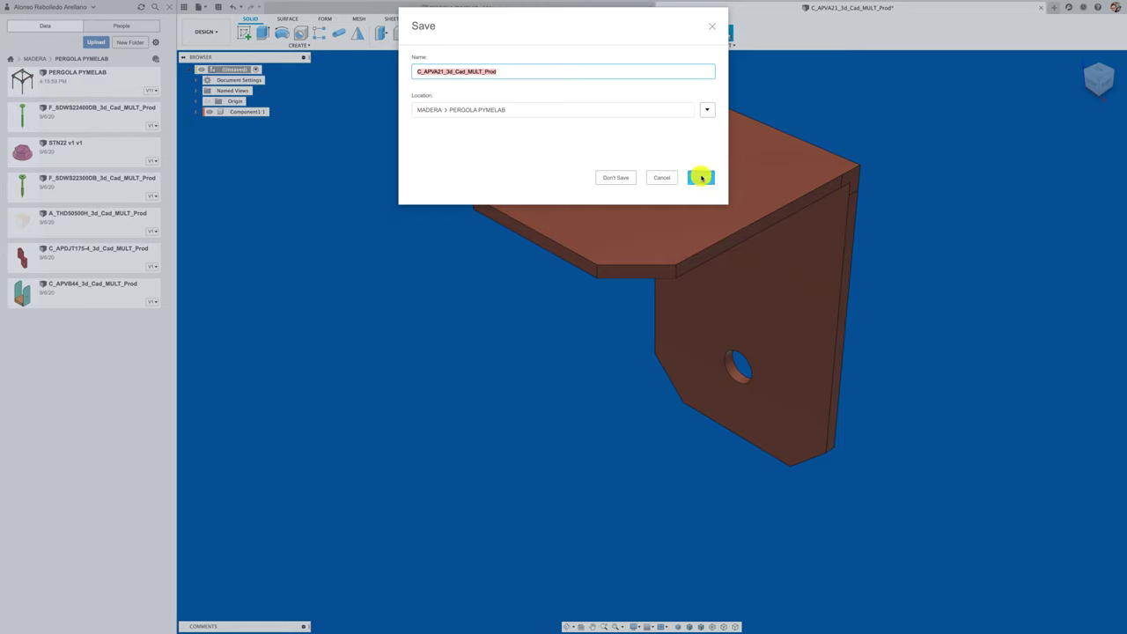
click(701, 178)
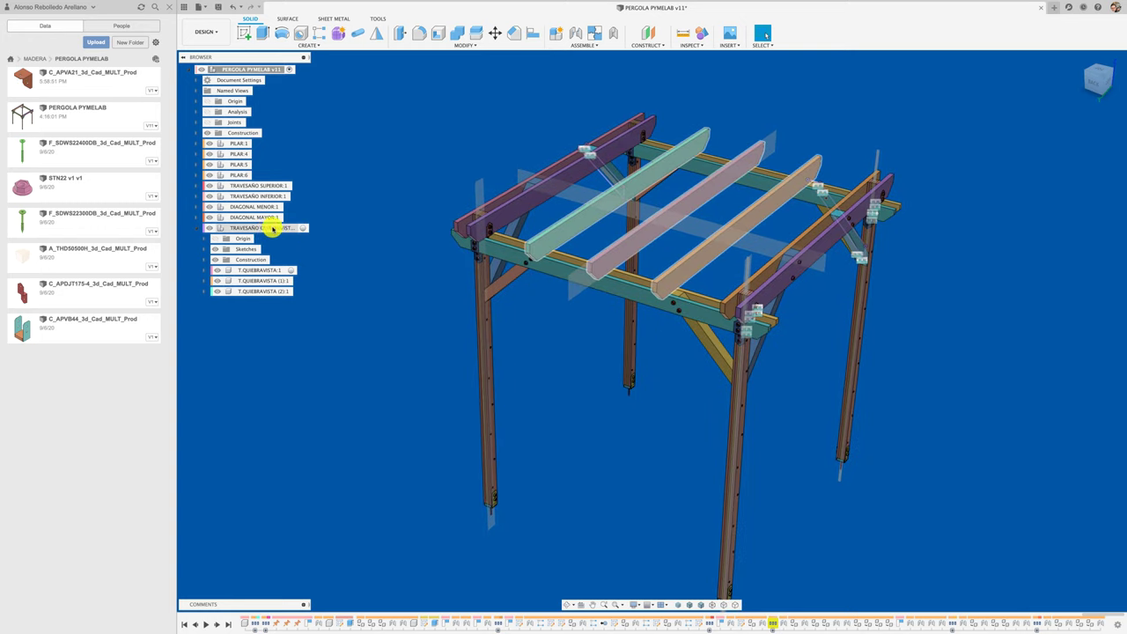
Insert the saved C_APVA21 bracket into the active TRAVESAÑO QUEBRAVISTA component
click(302, 228)
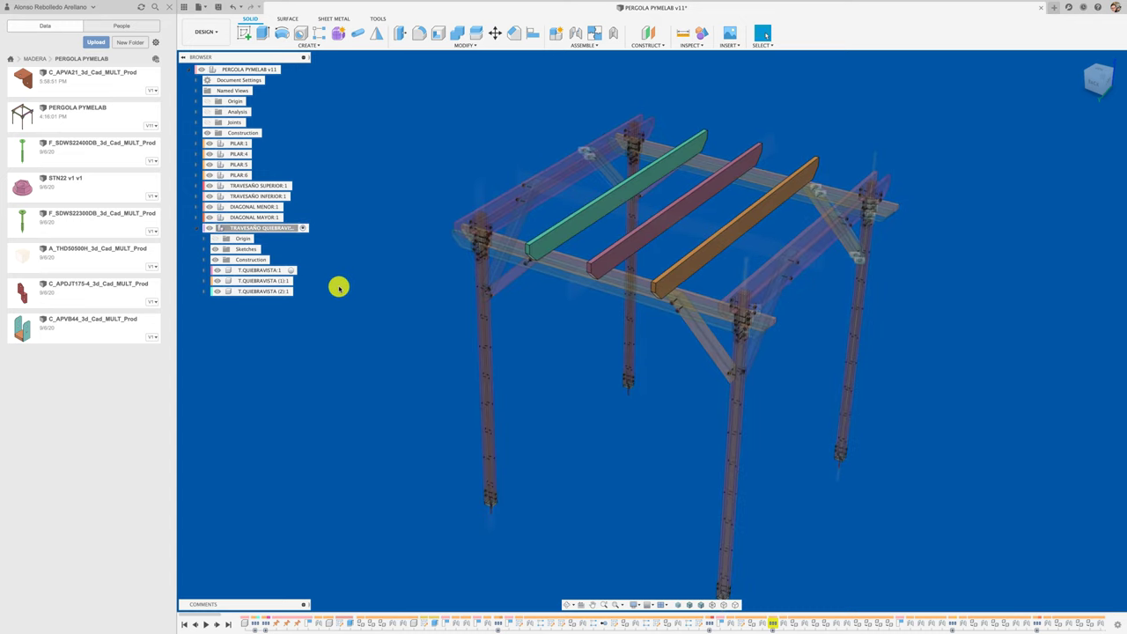
right_click(97, 83)
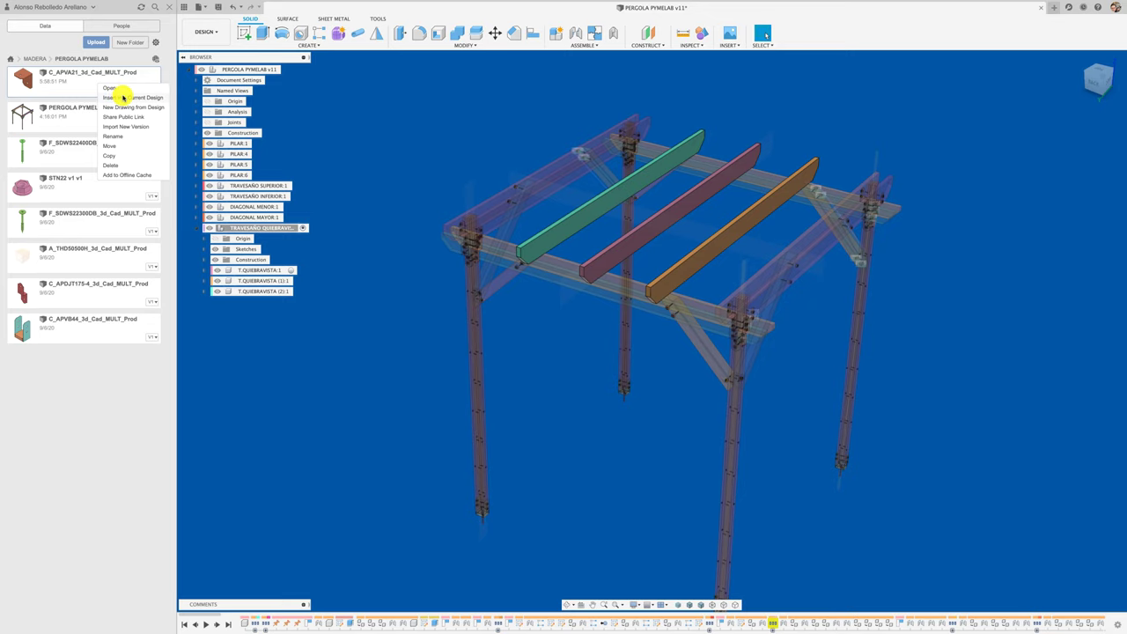
click(123, 97)
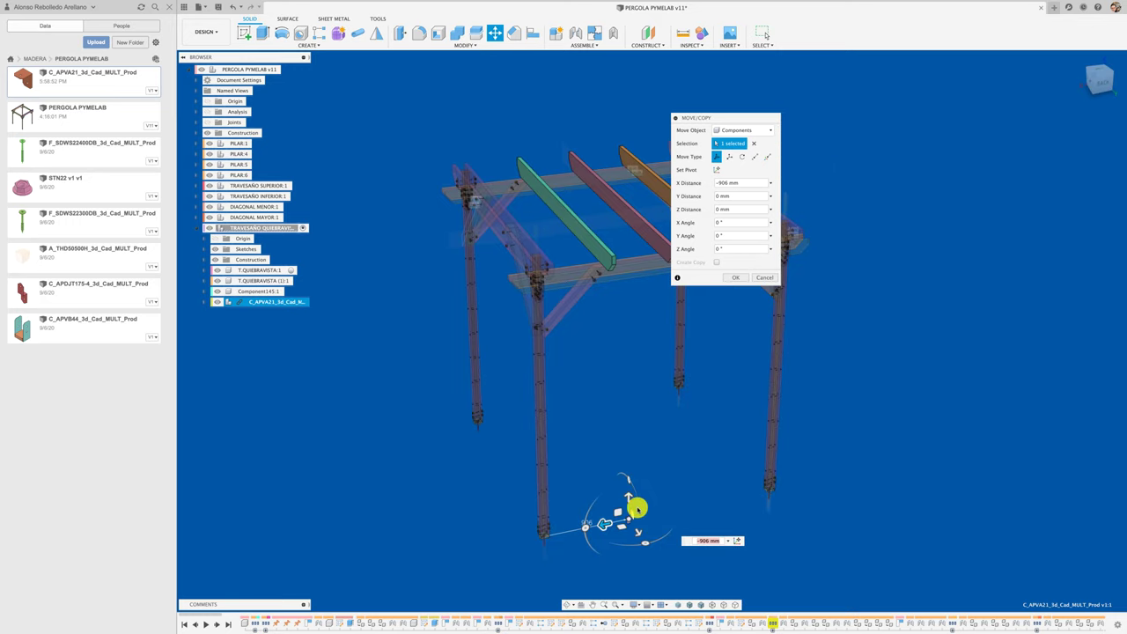
Raise the bracket to crossbeam height and rotate it 180° about Z
drag(636, 508, 628, 487)
drag(631, 266, 624, 255)
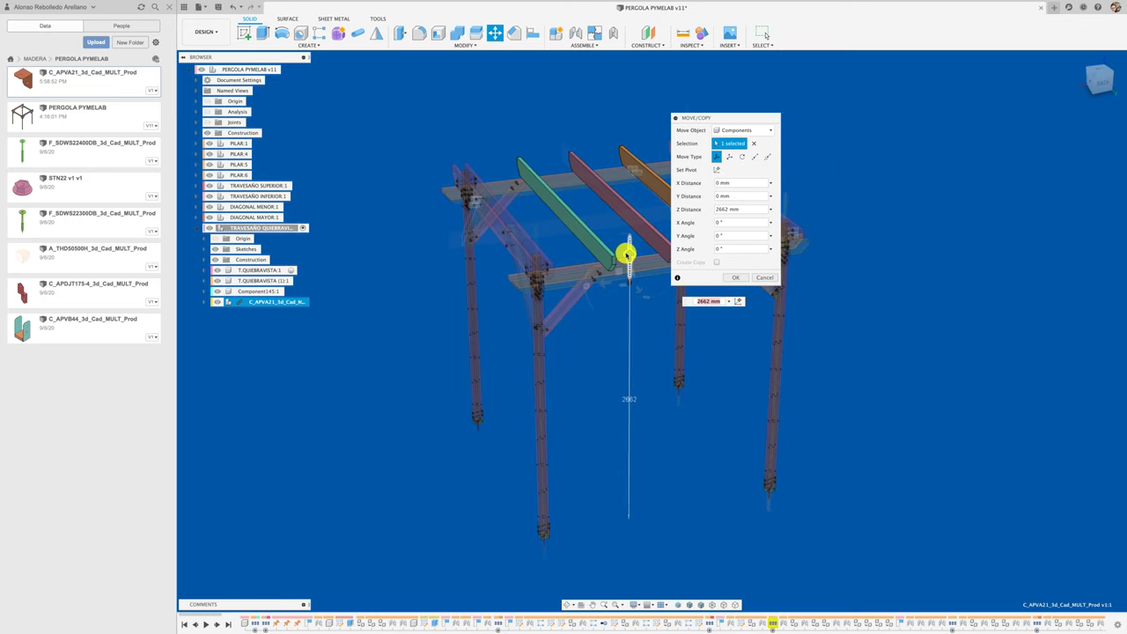
scroll(626, 256, up, 2)
scroll(626, 258, up, 3)
scroll(627, 259, up, 2)
scroll(580, 333, up, 2)
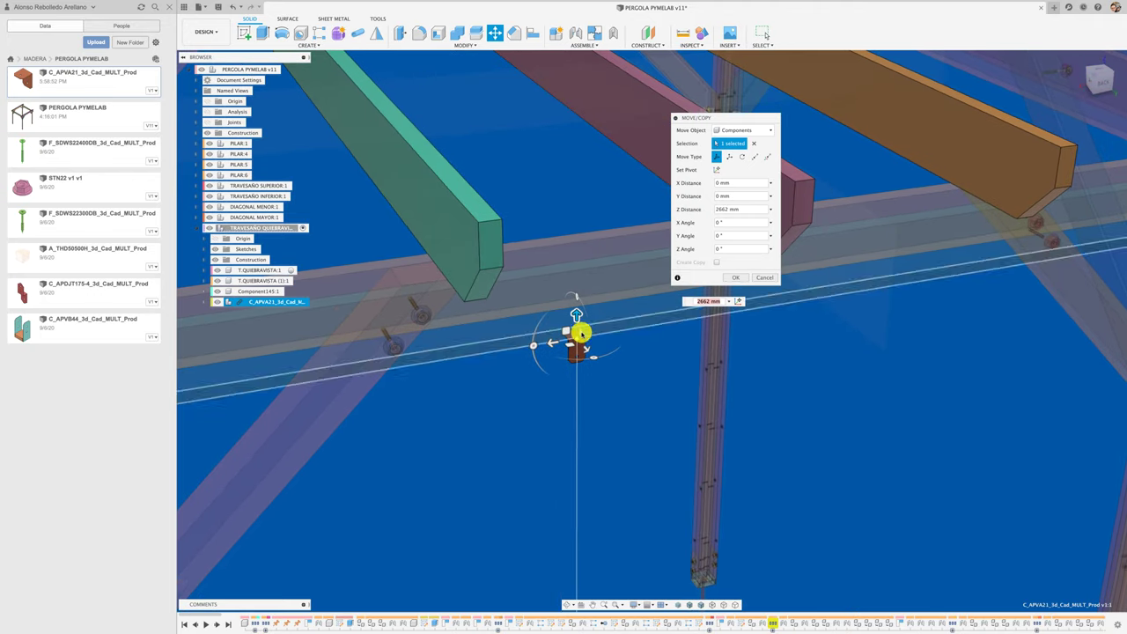
mouse_move(594, 357)
mouse_down()
mouse_move(616, 336)
mouse_move(589, 315)
mouse_move(574, 346)
mouse_up()
shift+middle_drag(573, 347, 669, 323)
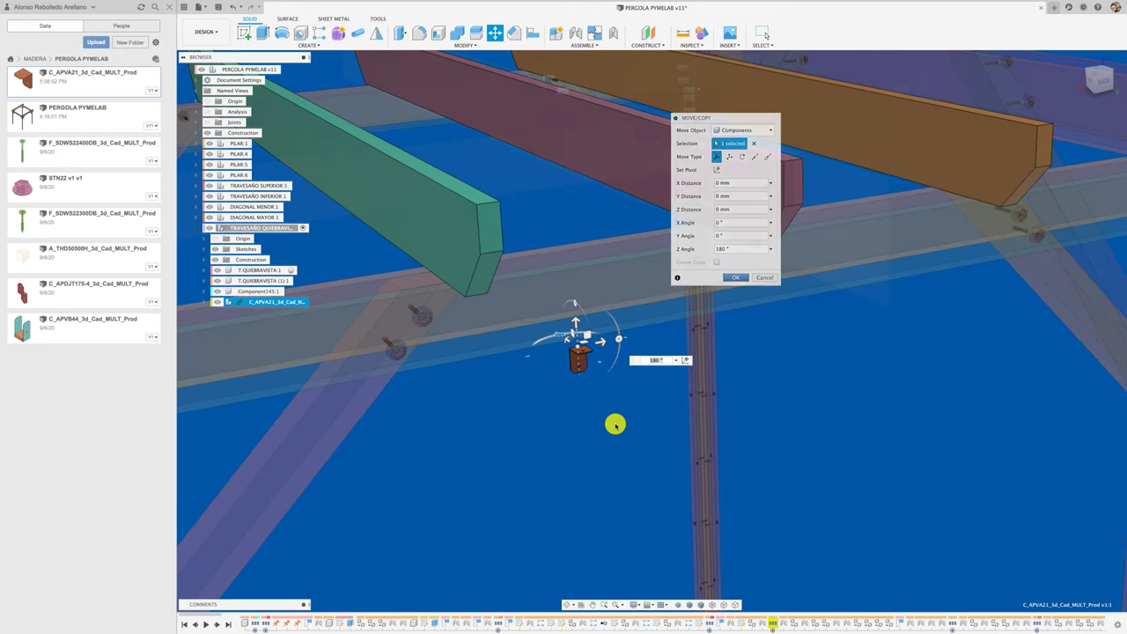
key(Return)
shift+middle_drag(614, 425, 461, 312)
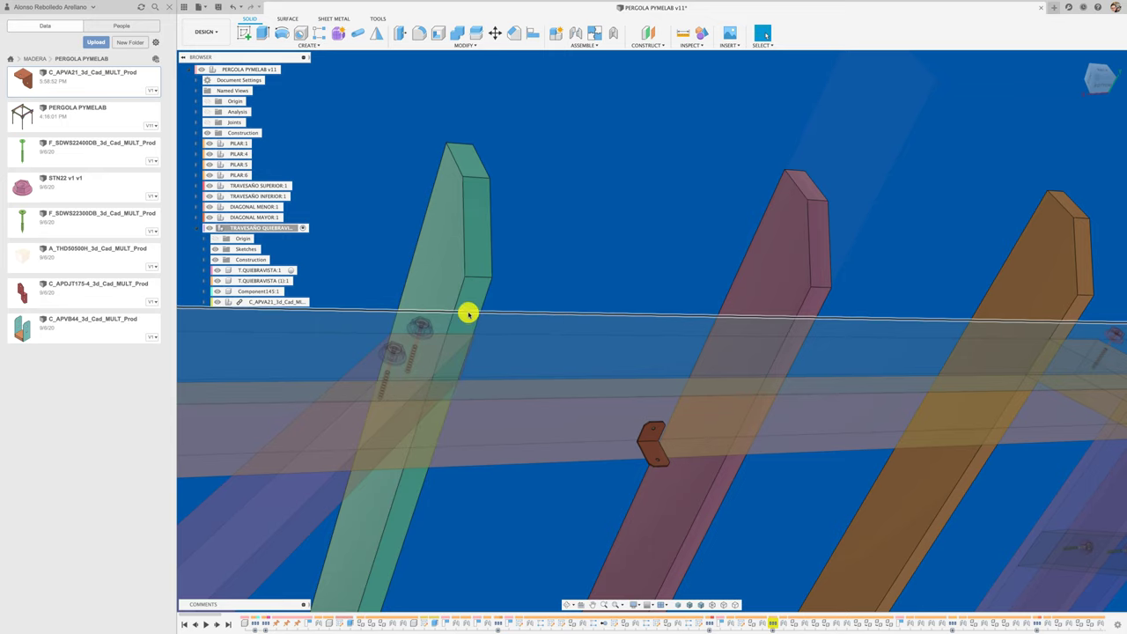
shift+middle_drag(549, 272, 549, 272)
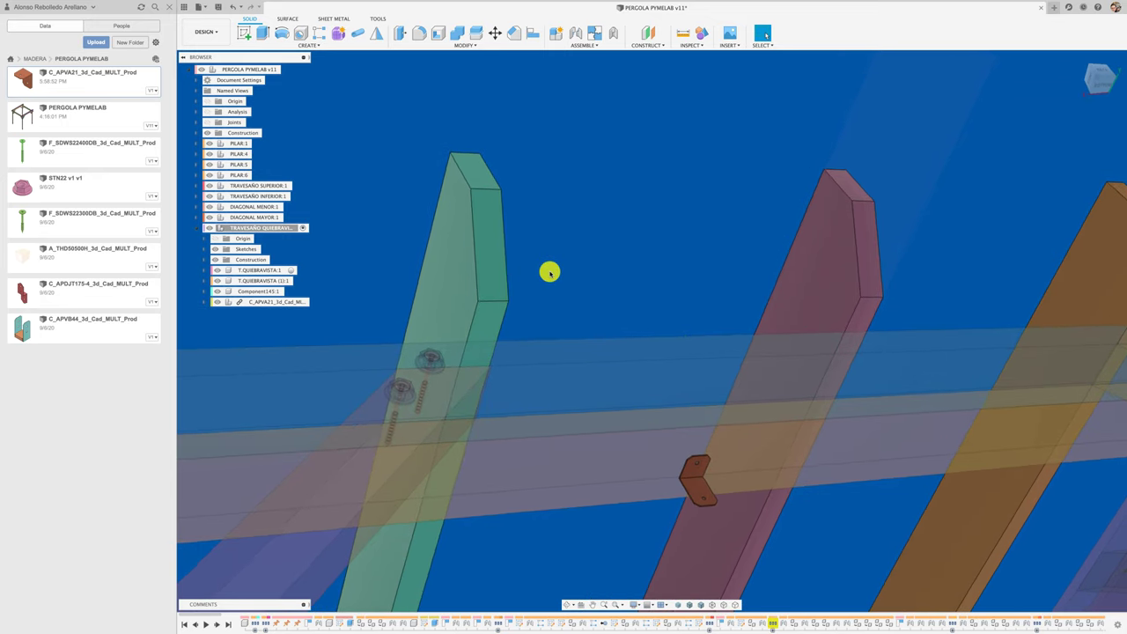
click(242, 34)
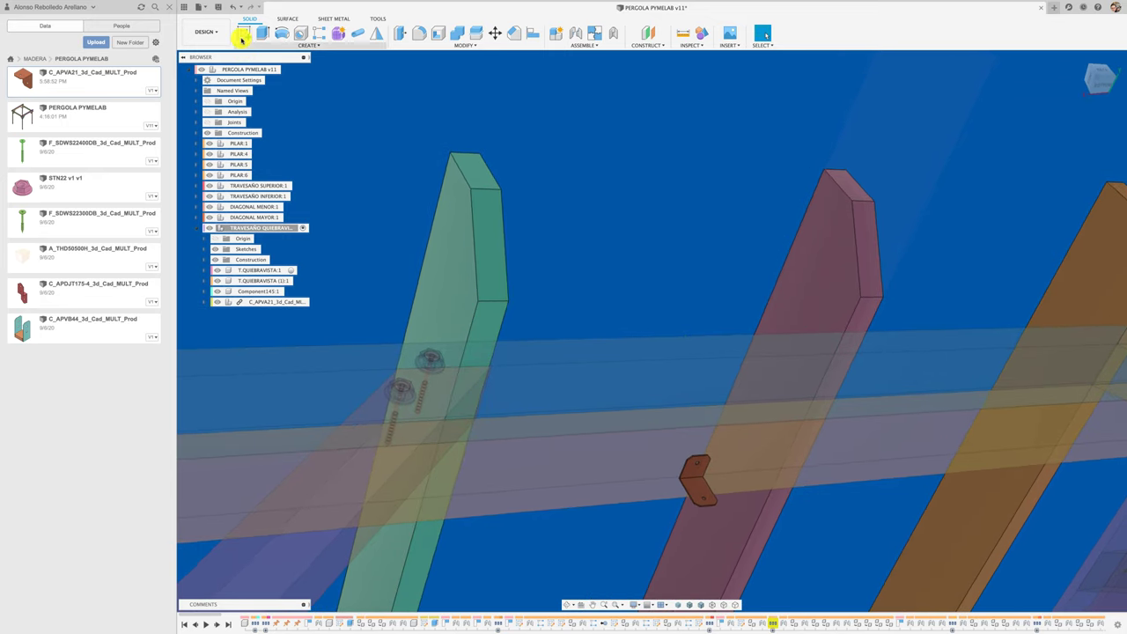
Sketch a short line along the green beam's edge where it meets the lower beam
click(536, 285)
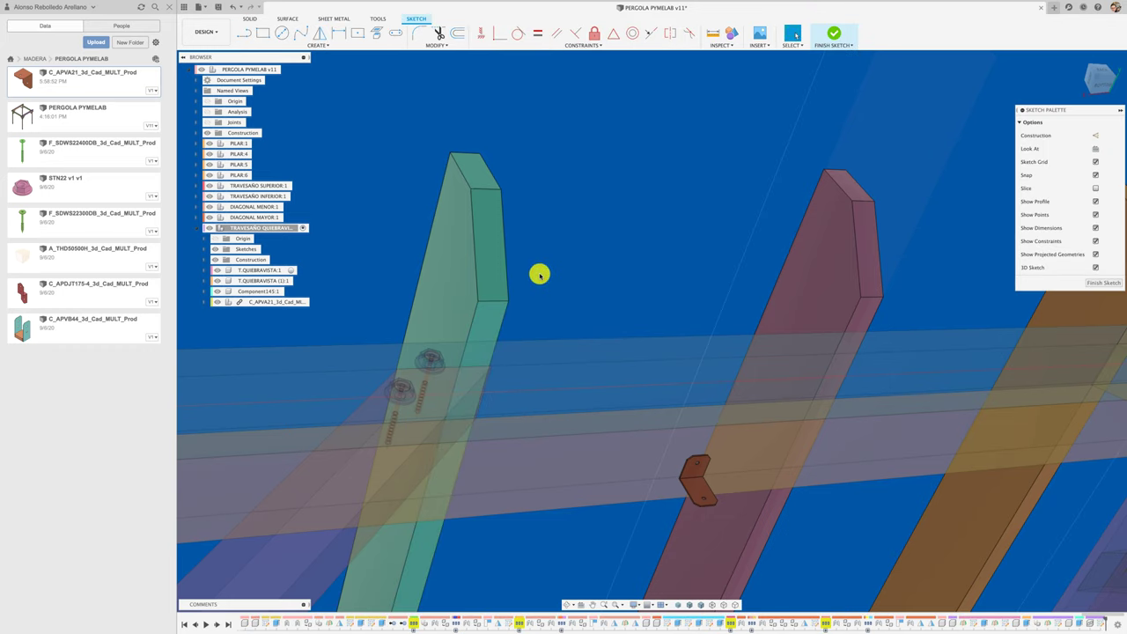
key(l)
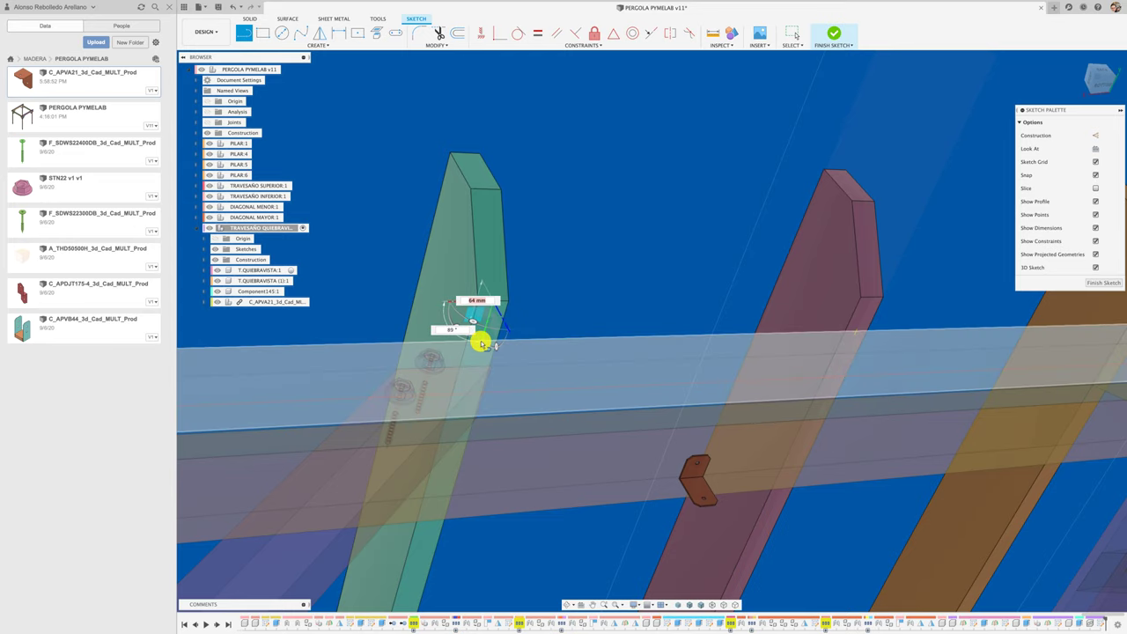
click(481, 342)
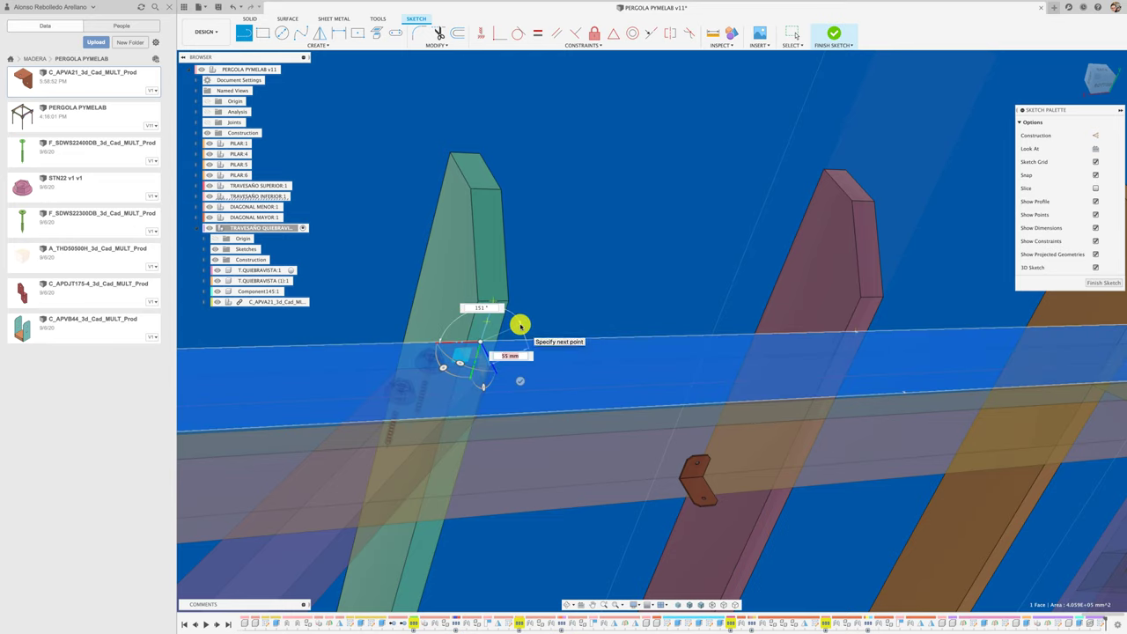
key(Escape)
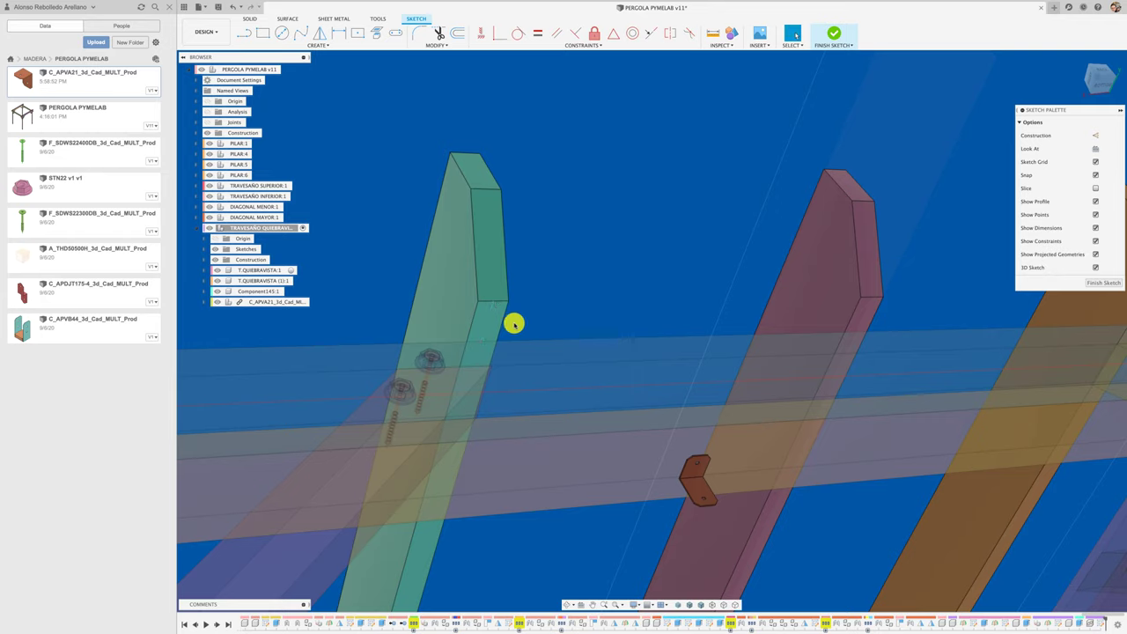
click(245, 34)
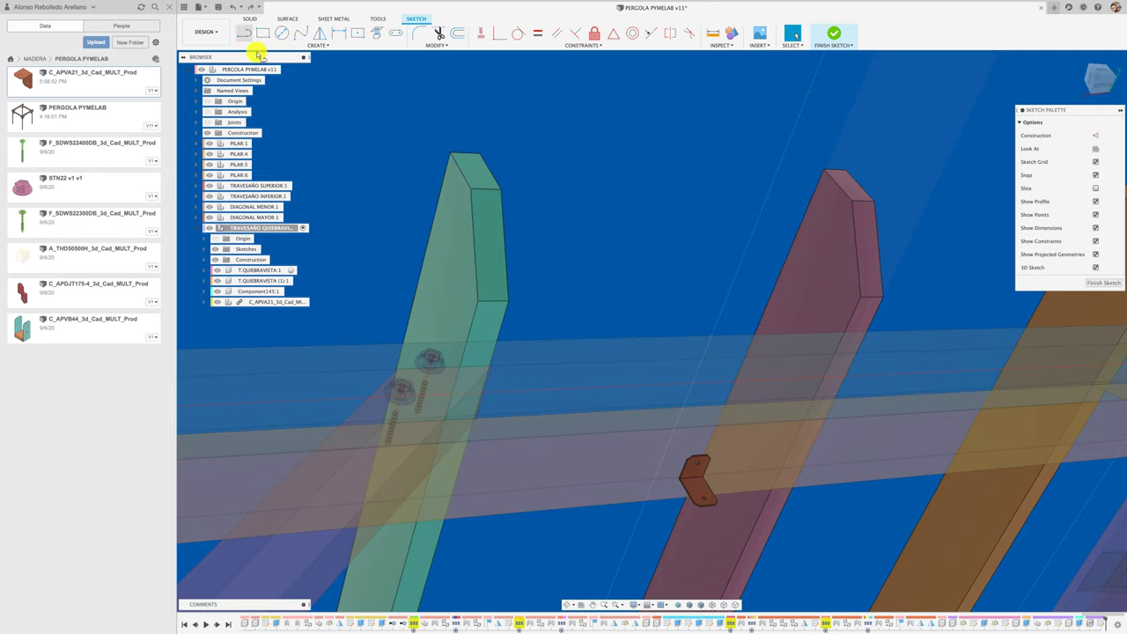
click(492, 302)
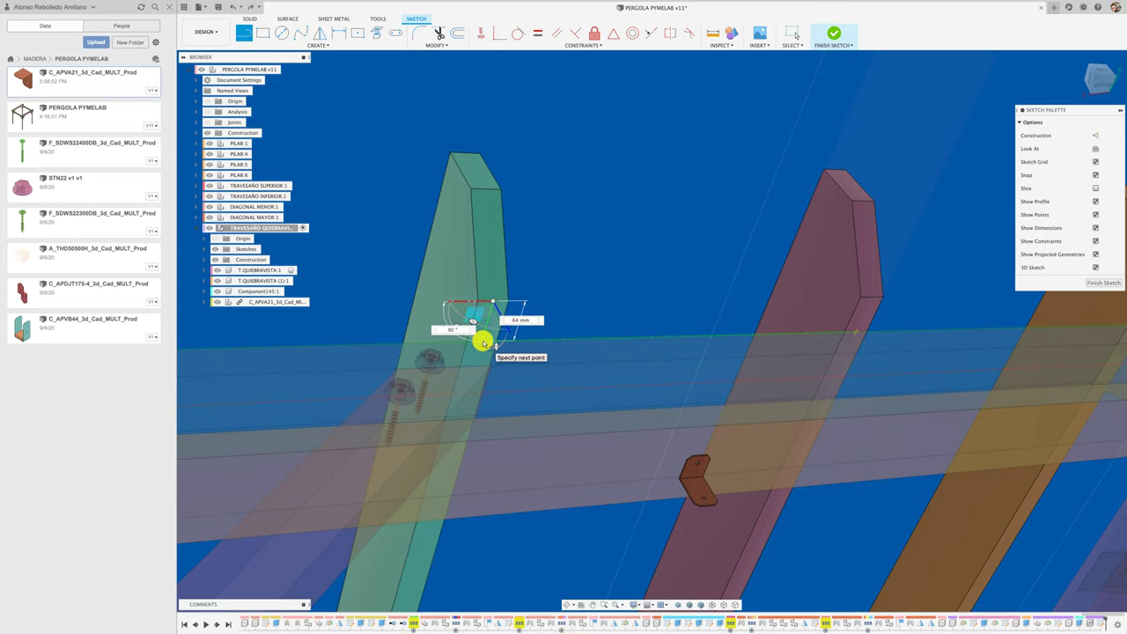
click(484, 343)
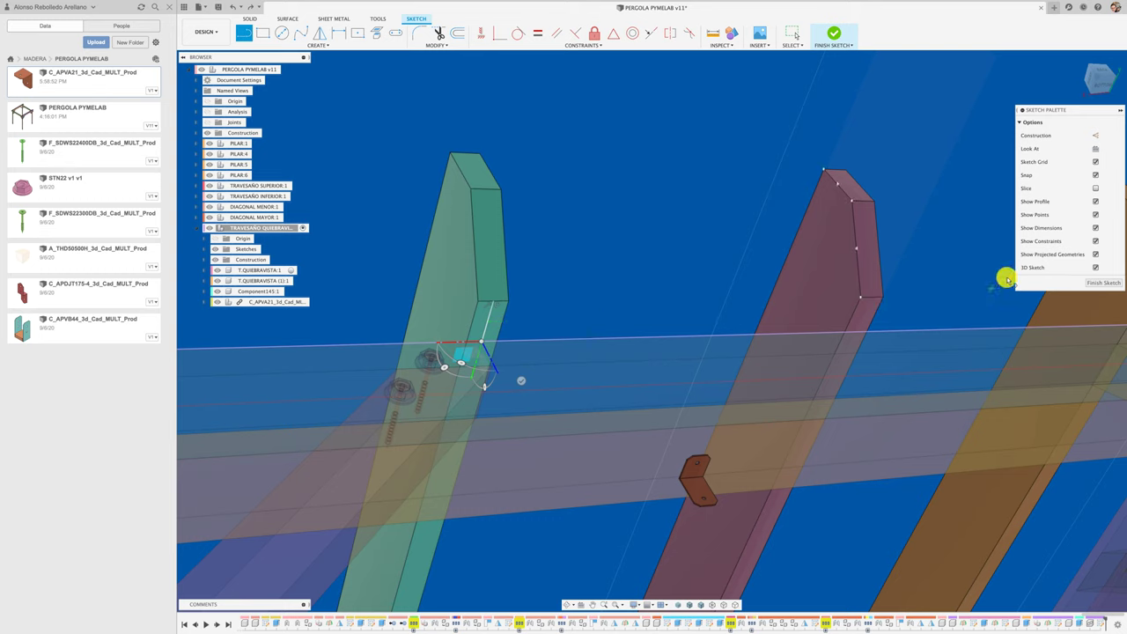
click(1093, 284)
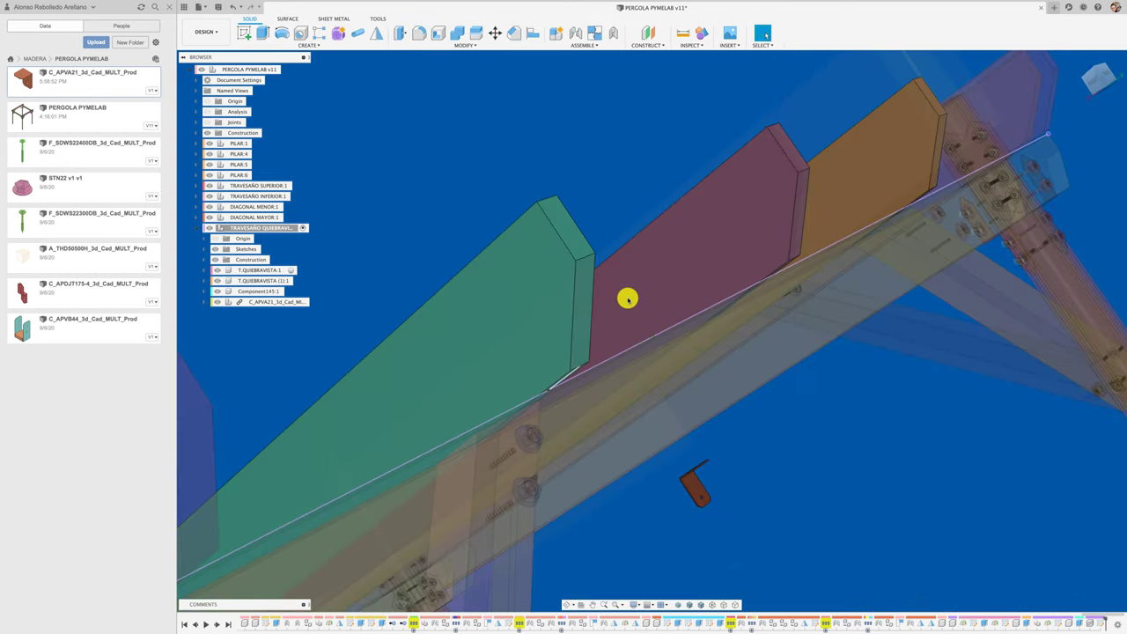
Orbit toward the APVA21 bracket, keep the moved components, and start a joint with J
mouse_move(627, 298)
shift+middle_down()
mouse_move(634, 425)
mouse_move(517, 418)
shift+middle_up()
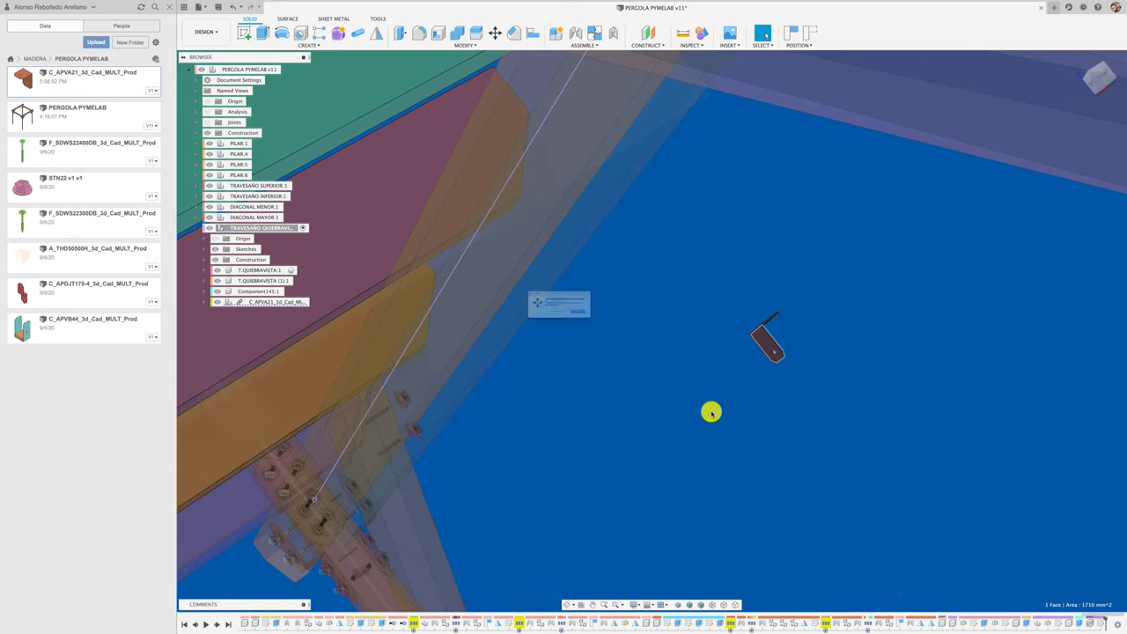
click(569, 323)
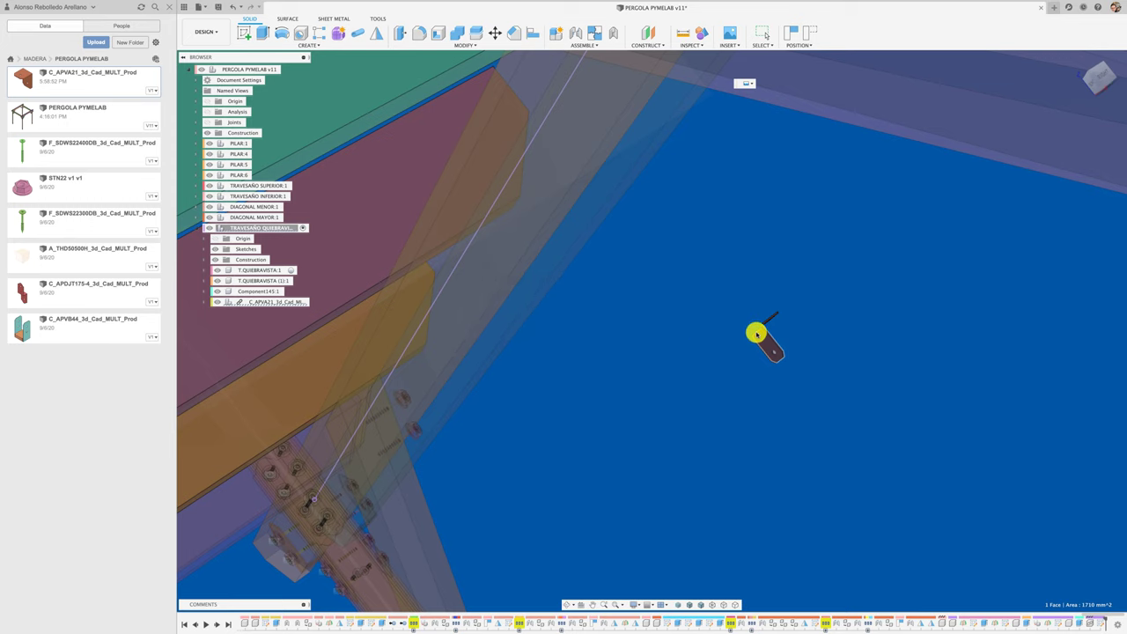
key(j)
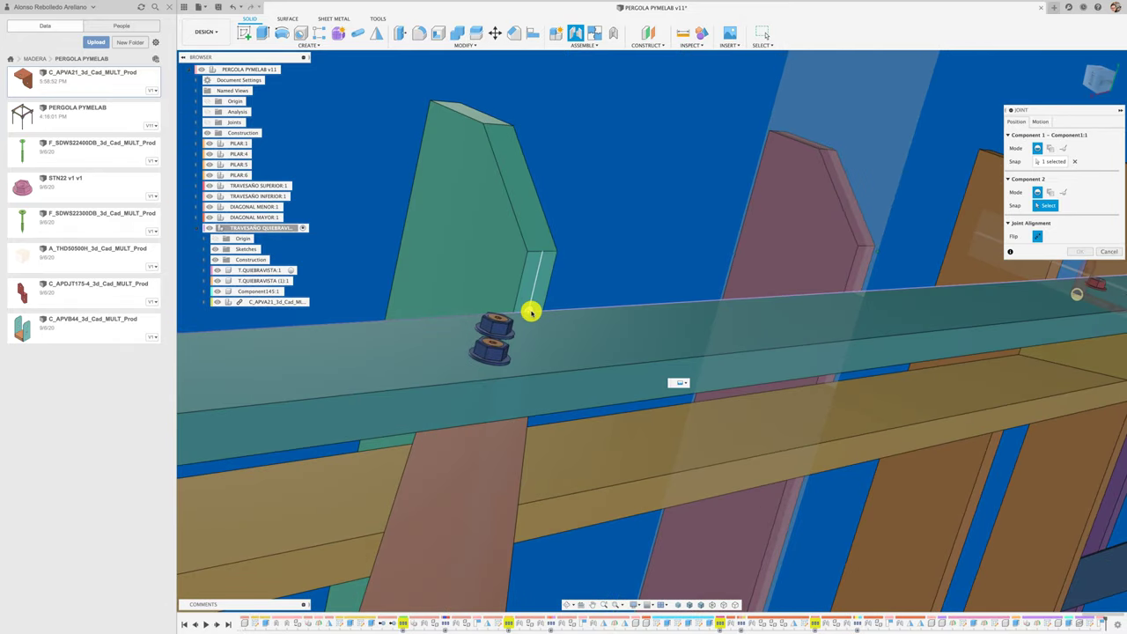
Snap the bracket to the sketched point on the beam and confirm the joint
click(528, 312)
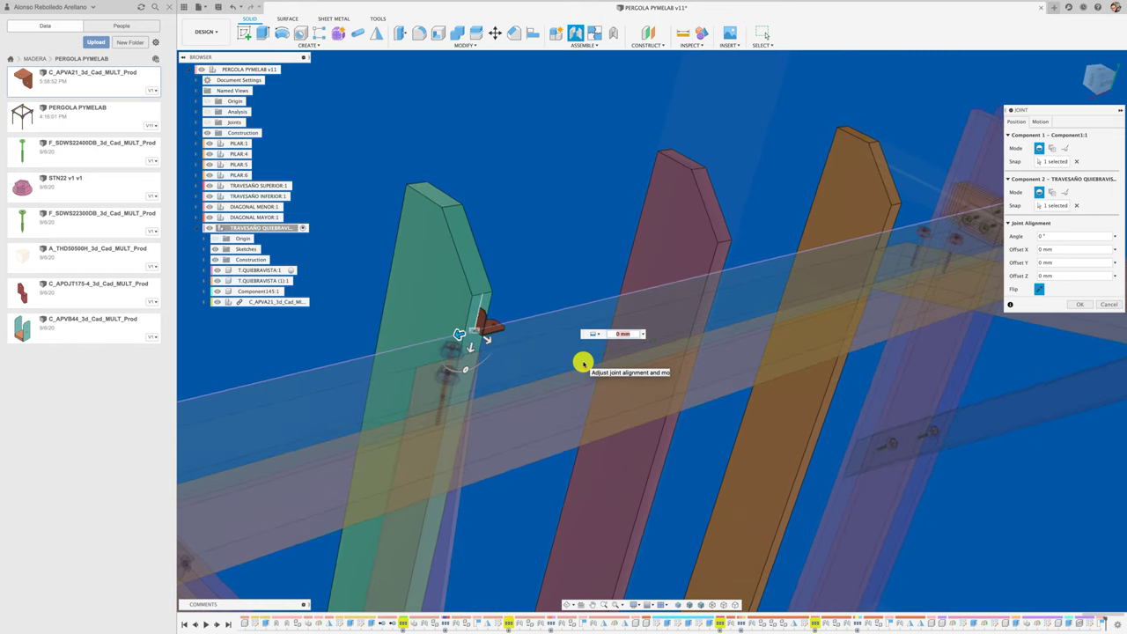
click(1098, 303)
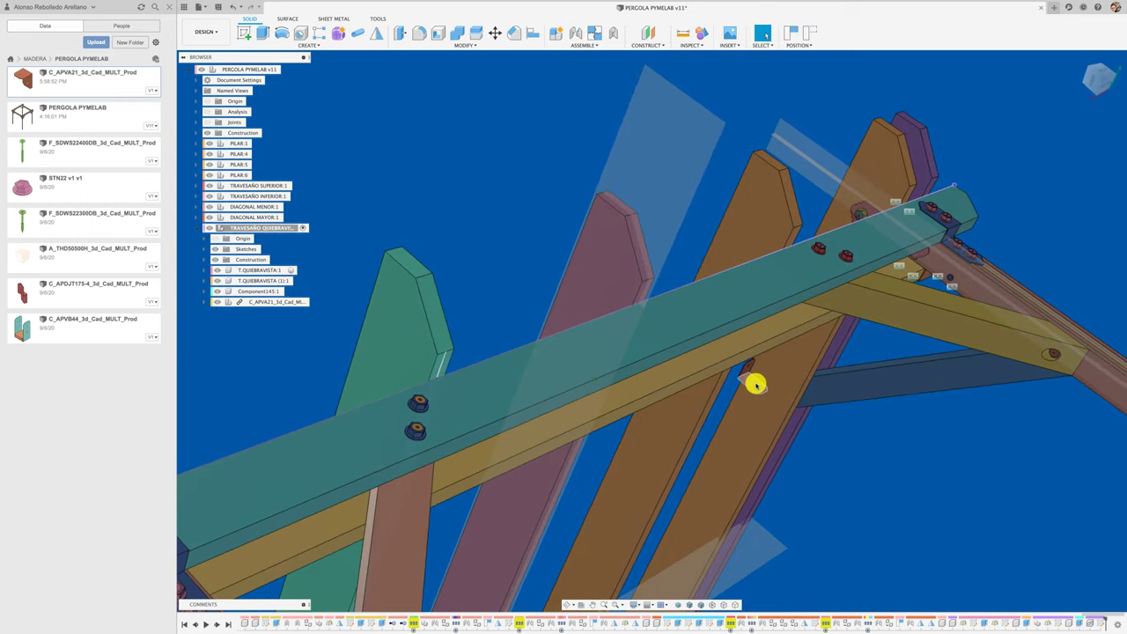
drag(755, 384, 531, 302)
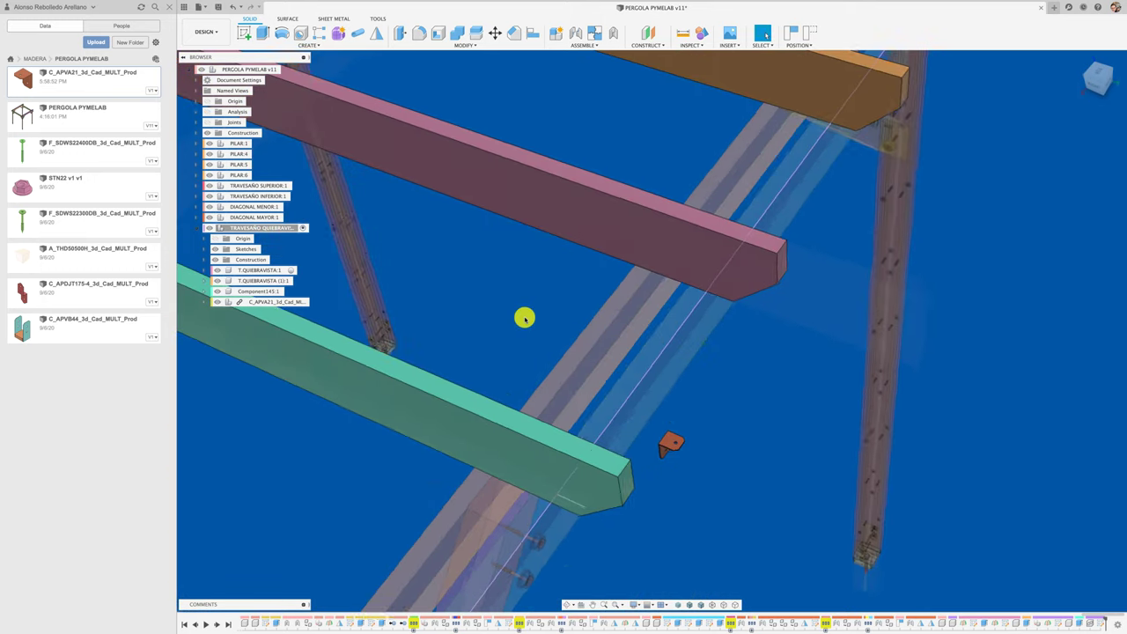
Joint the APVA21 bracket's snap point to the green crossbeam's snap point at 180°
click(524, 318)
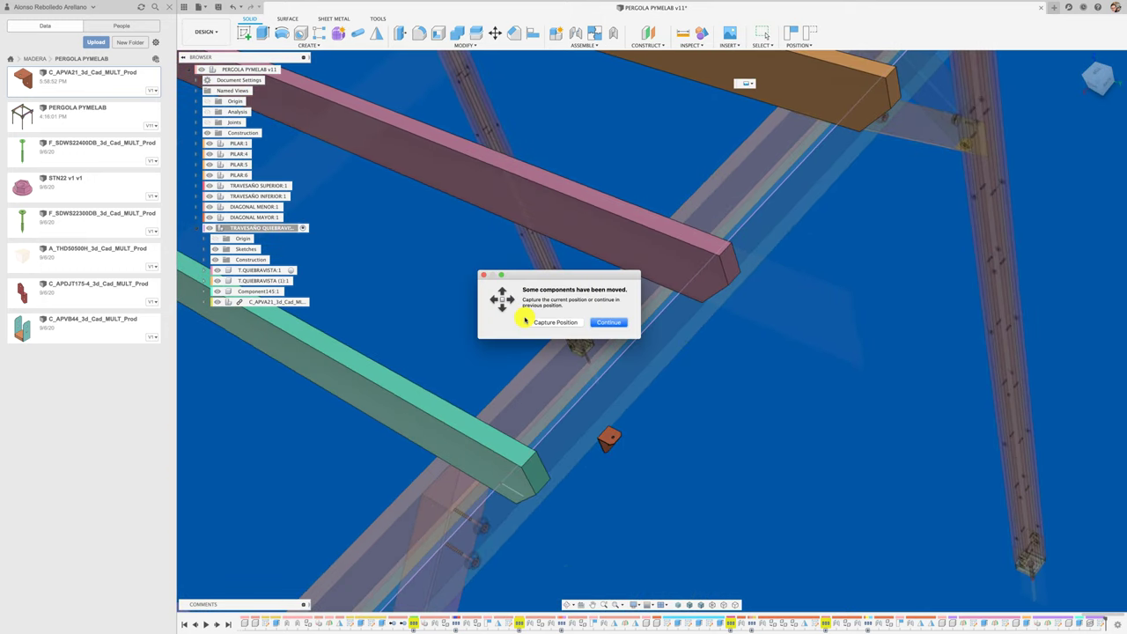
click(559, 326)
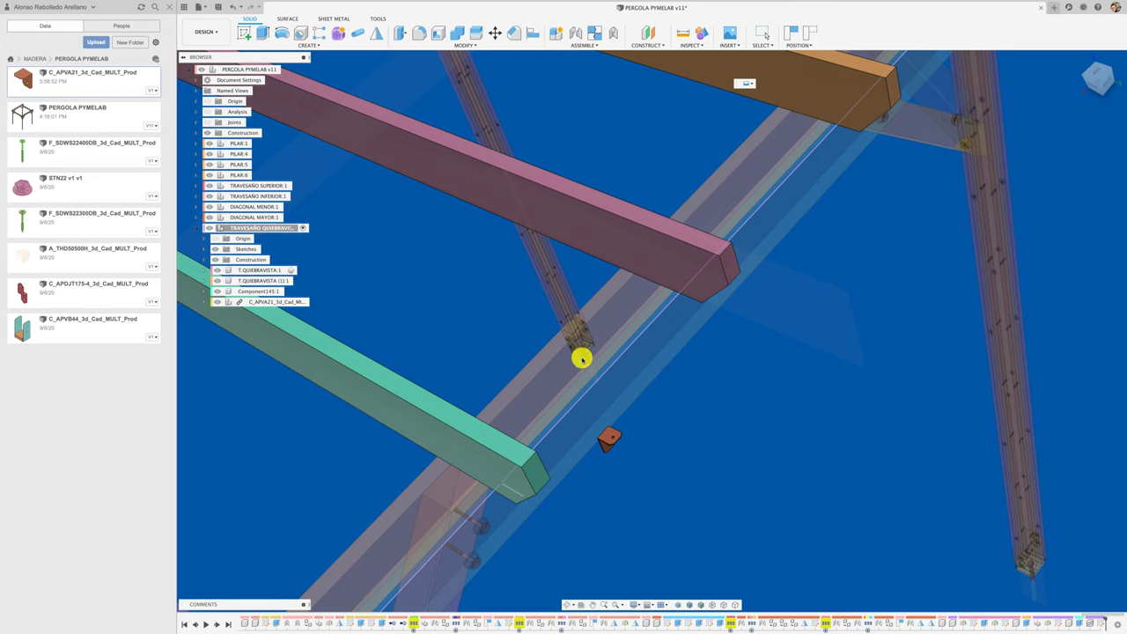
key(j)
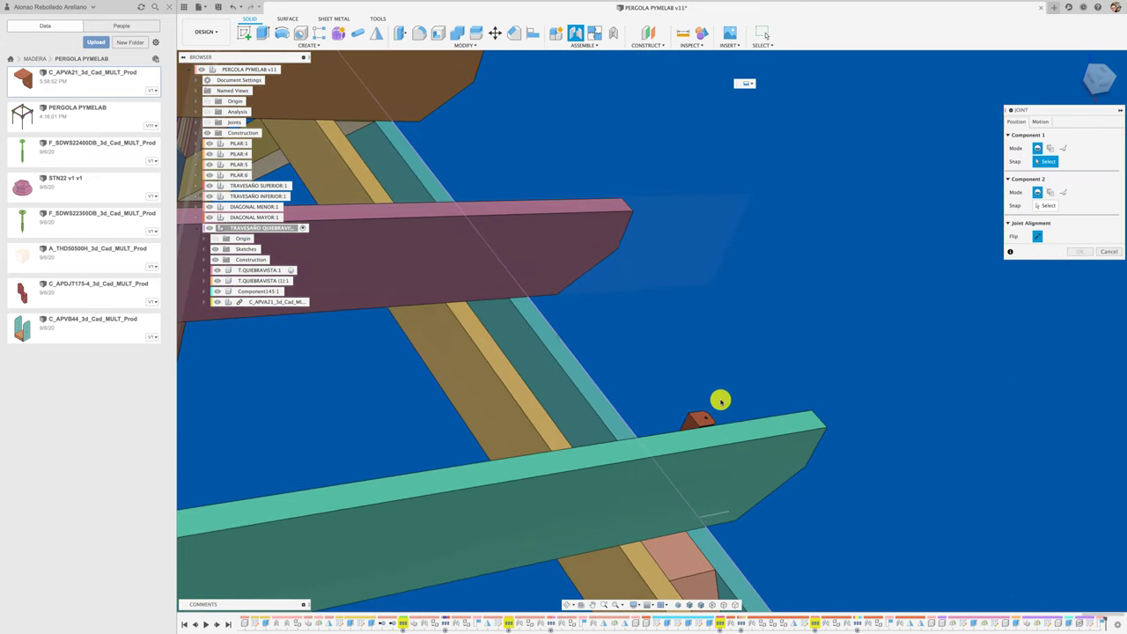
scroll(694, 422, down, 3)
shift+middle_drag(690, 420, 502, 393)
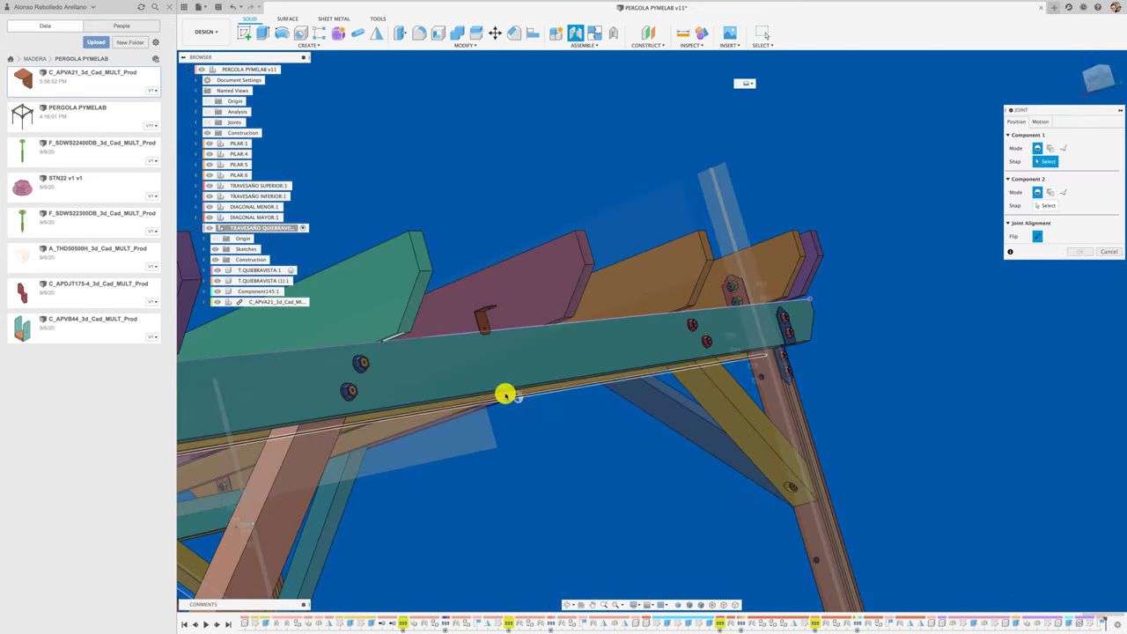
mouse_move(383, 345)
shift+middle_down()
mouse_move(367, 385)
mouse_move(486, 335)
mouse_move(525, 425)
shift+middle_up()
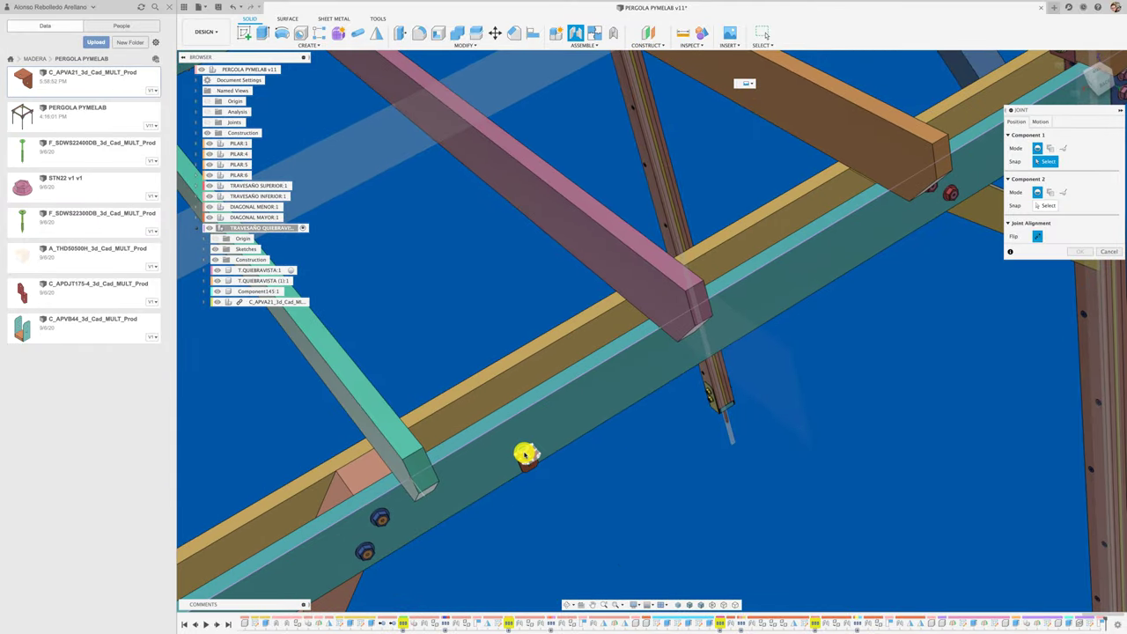
click(523, 454)
shift+middle_drag(523, 454, 491, 415)
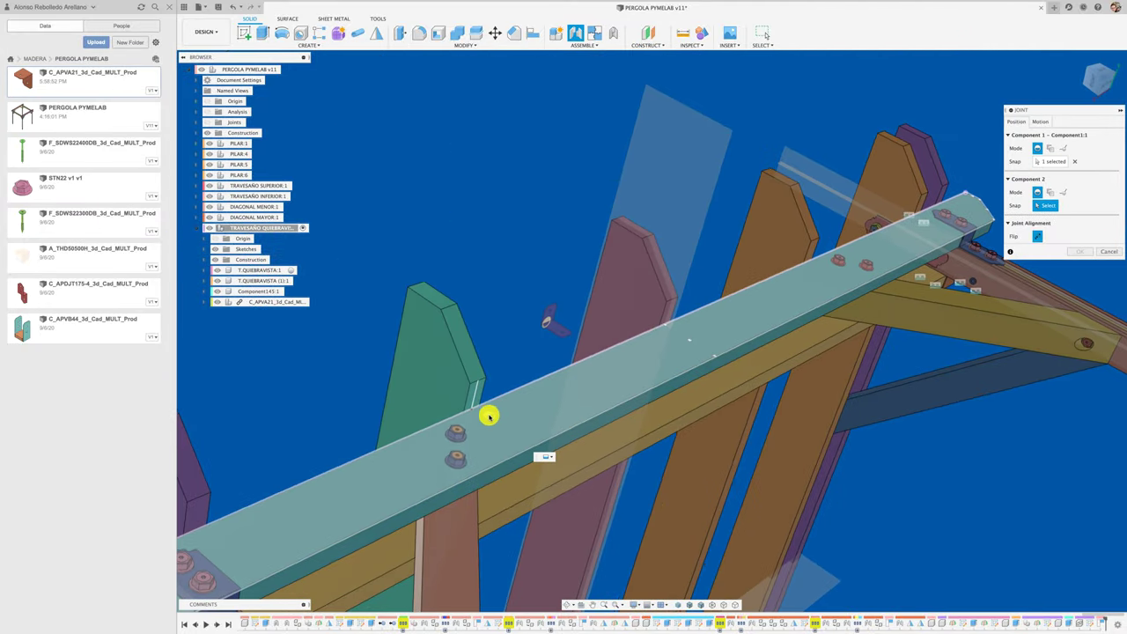
click(473, 409)
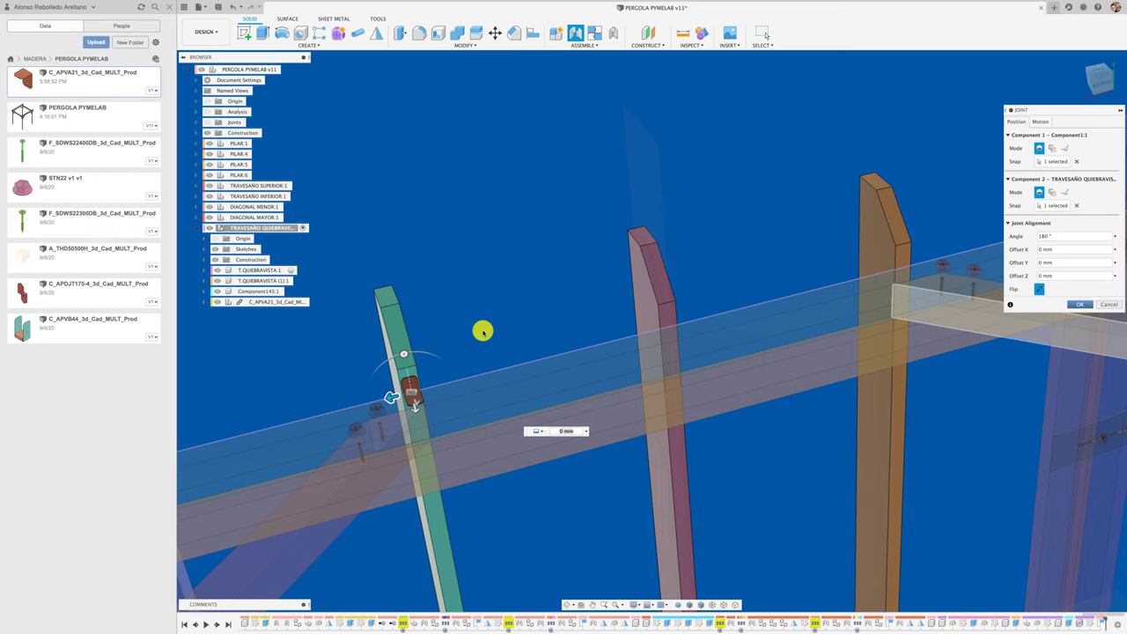
key(Return)
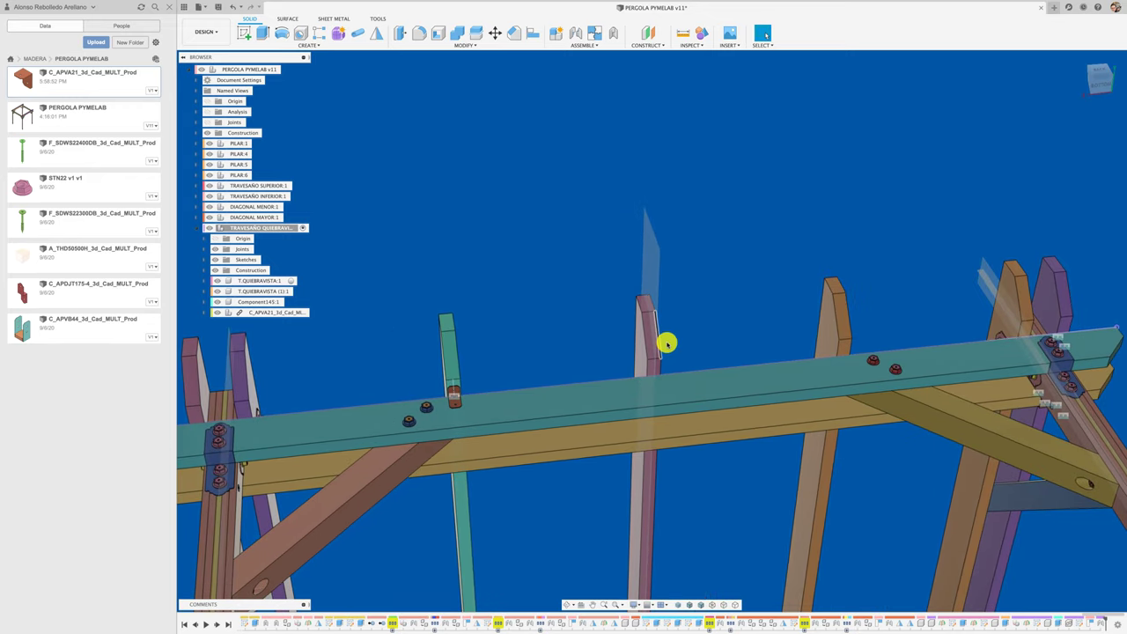
Sketch a temporary line from the bracket to the pink crossbeam to read 592 mm, then delete it
scroll(496, 329, up, 5)
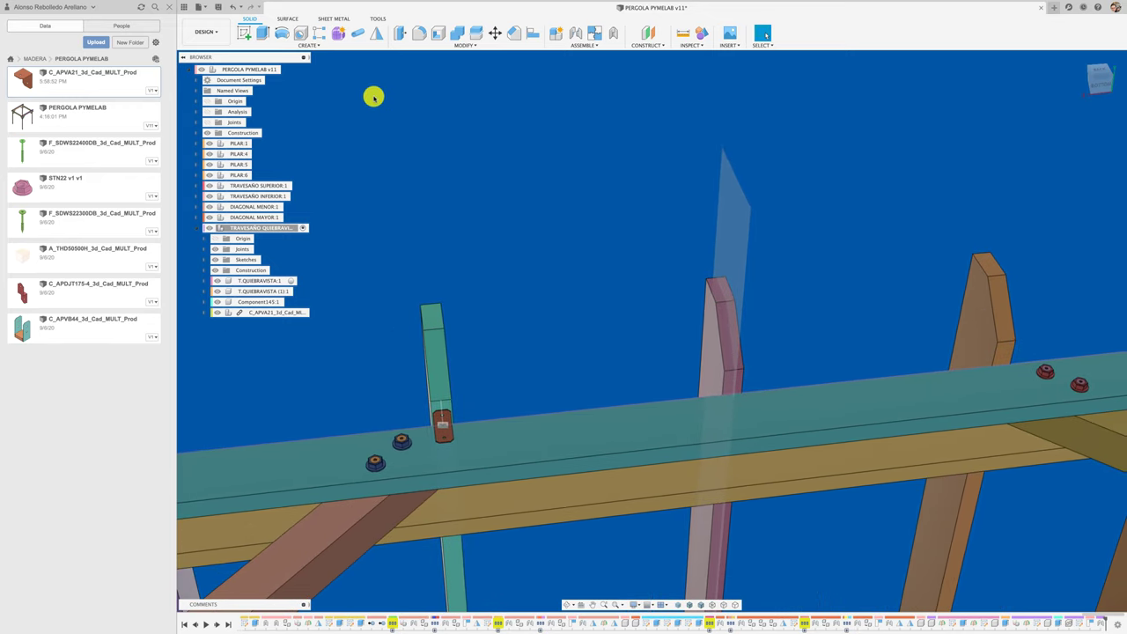
click(250, 35)
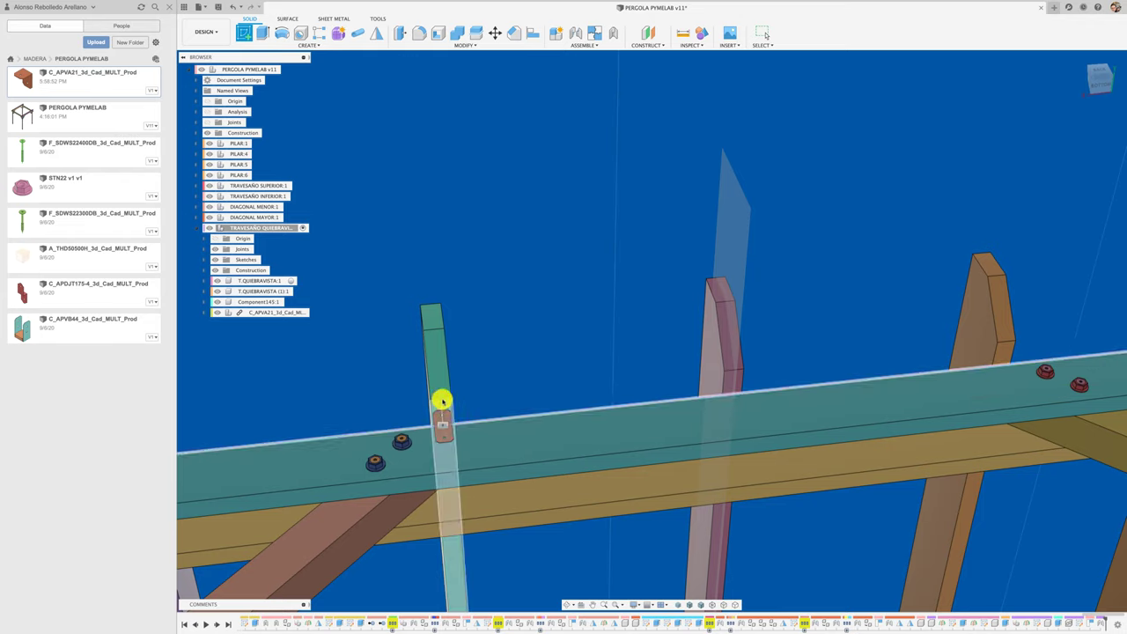
click(243, 37)
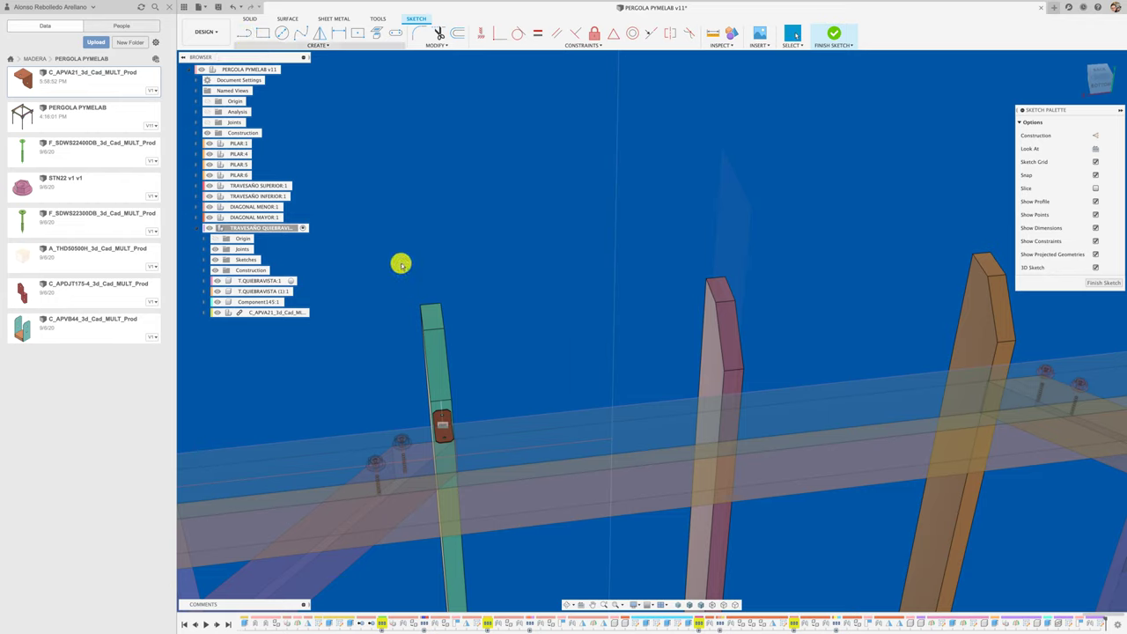
key(l)
click(440, 402)
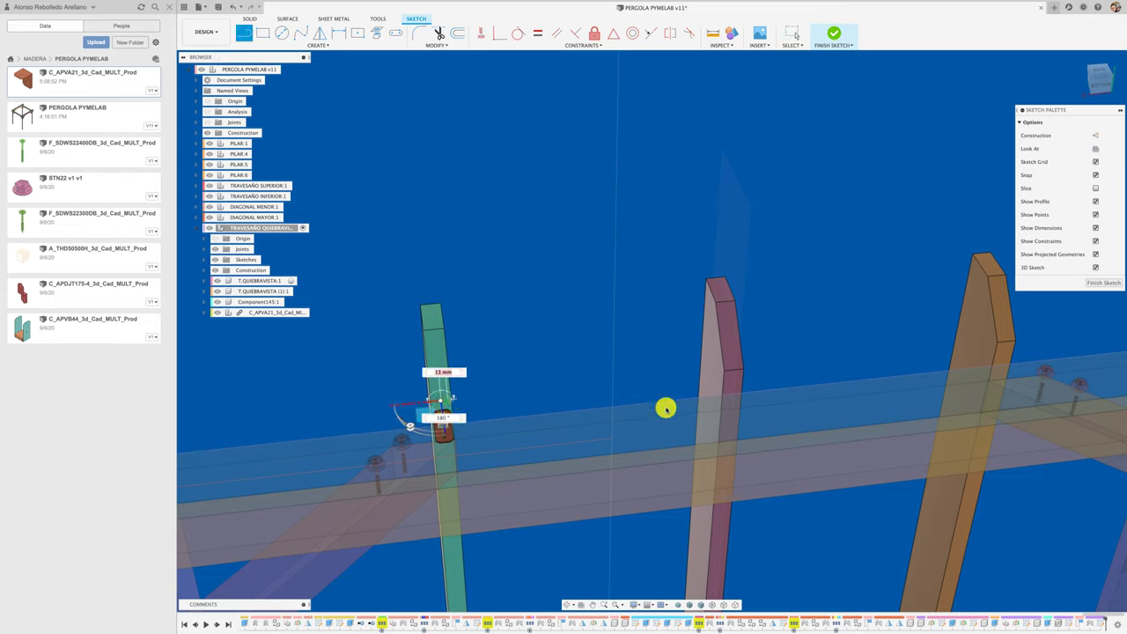
click(733, 375)
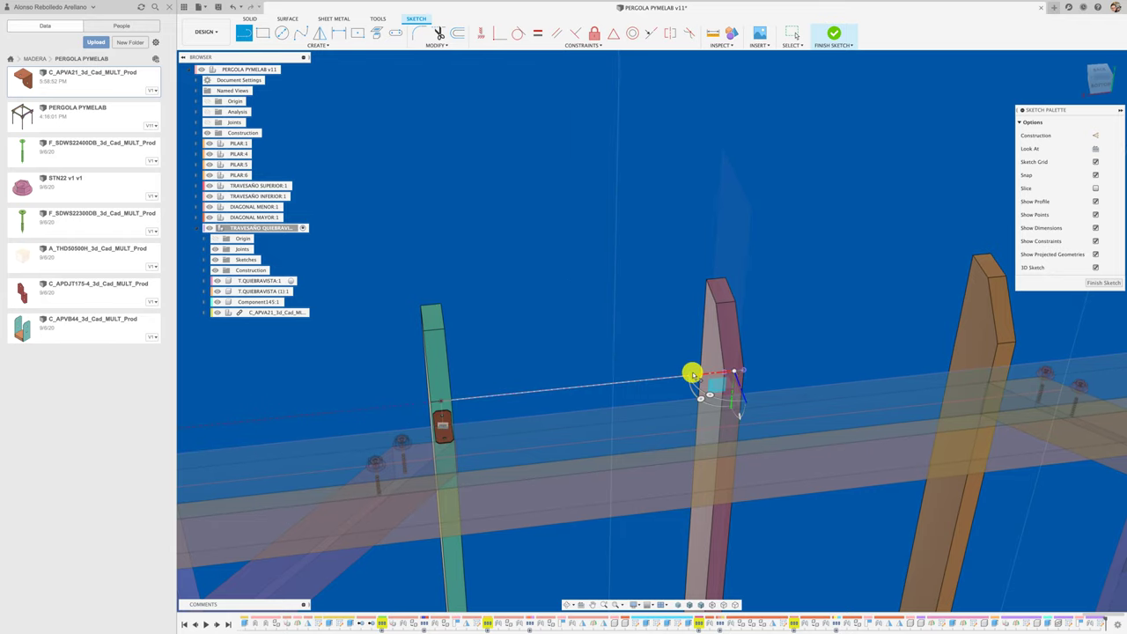
key(Escape)
key(Delete)
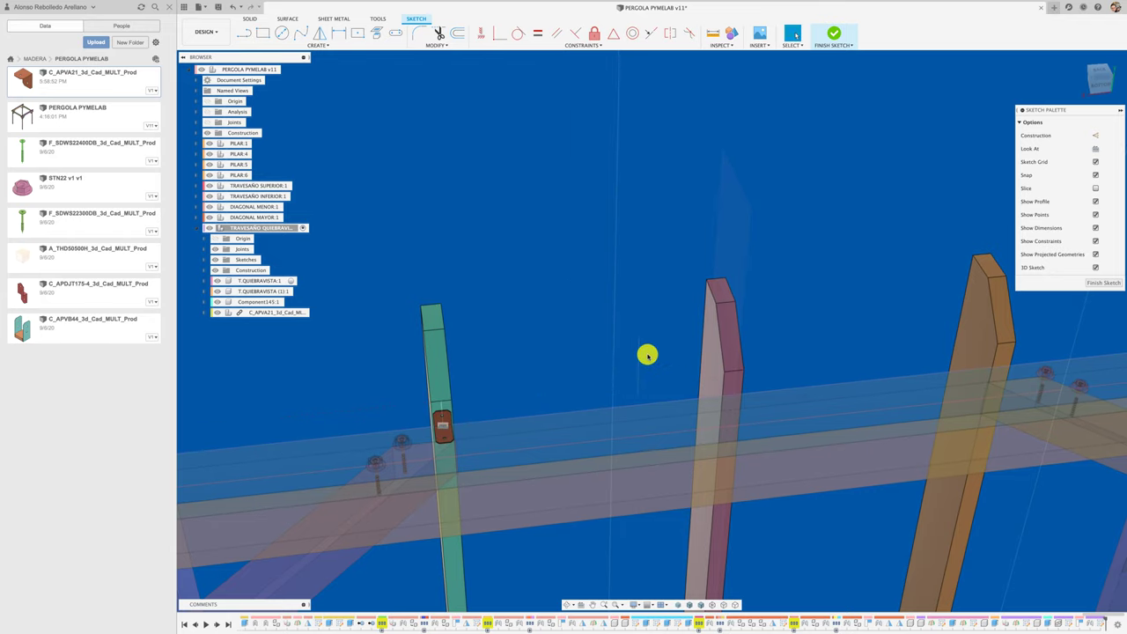
Copy the C_APVA21 bracket component
shift+scroll(589, 323, left, 5)
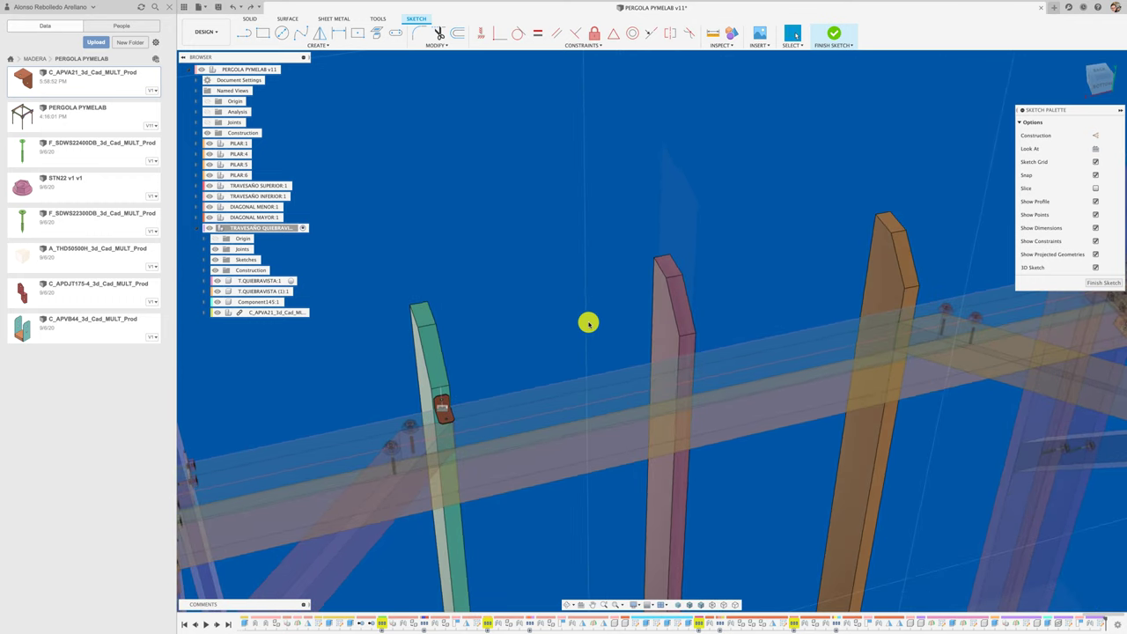
right_click(285, 314)
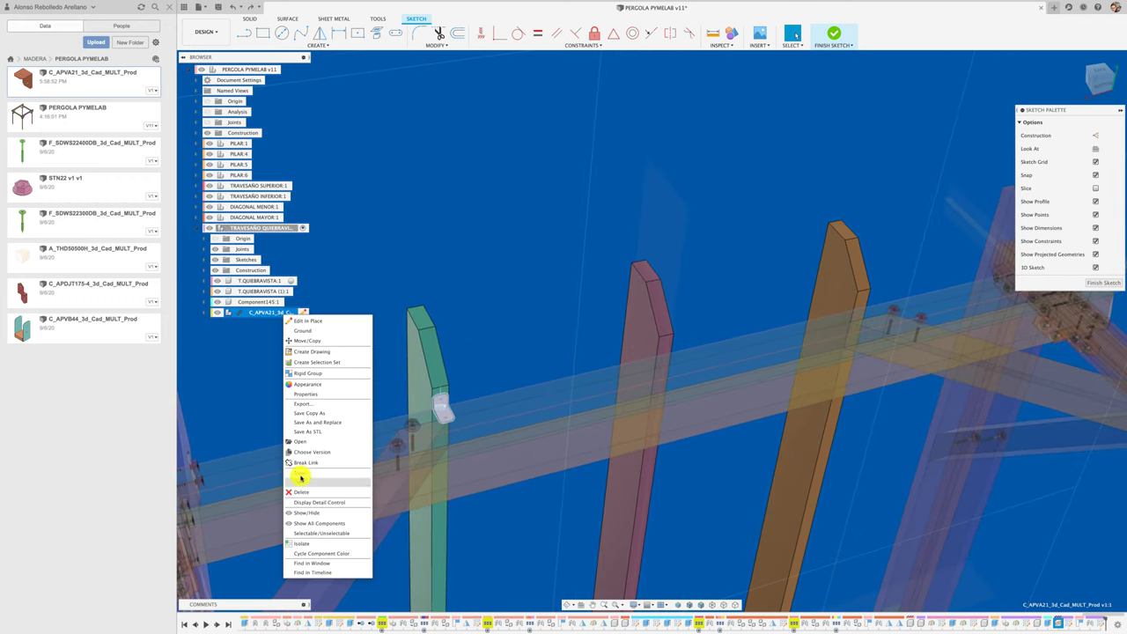
click(305, 464)
Leave the sketch and paste a bracket copy moved 594 mm along X to the pink crossbeam
key(ctrl+z)
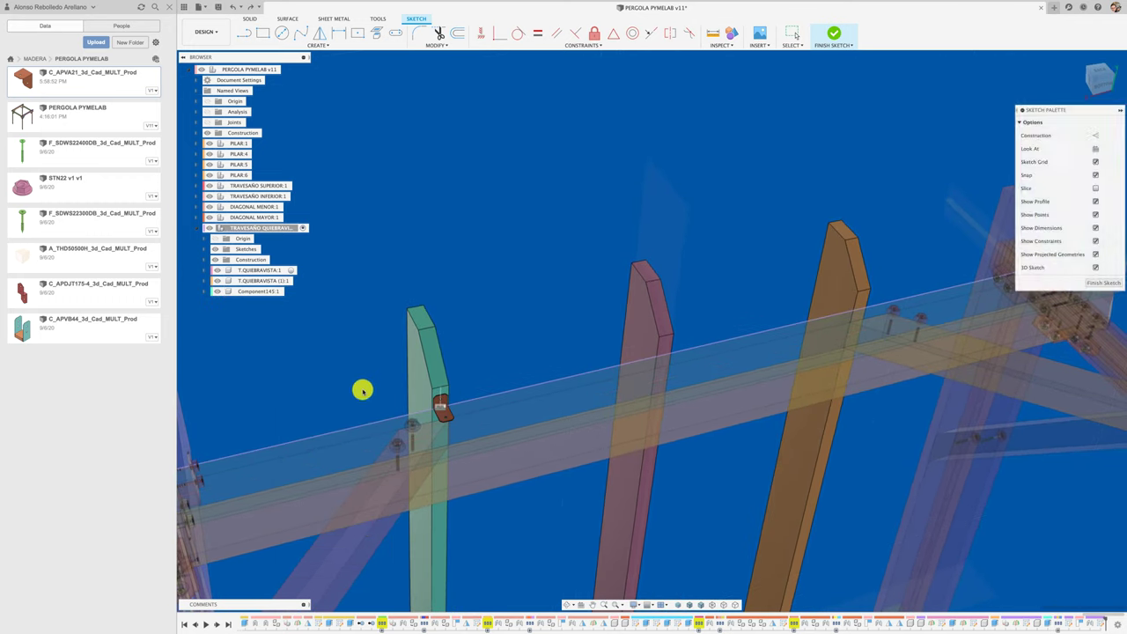
key(ctrl+z)
key(ctrl+v)
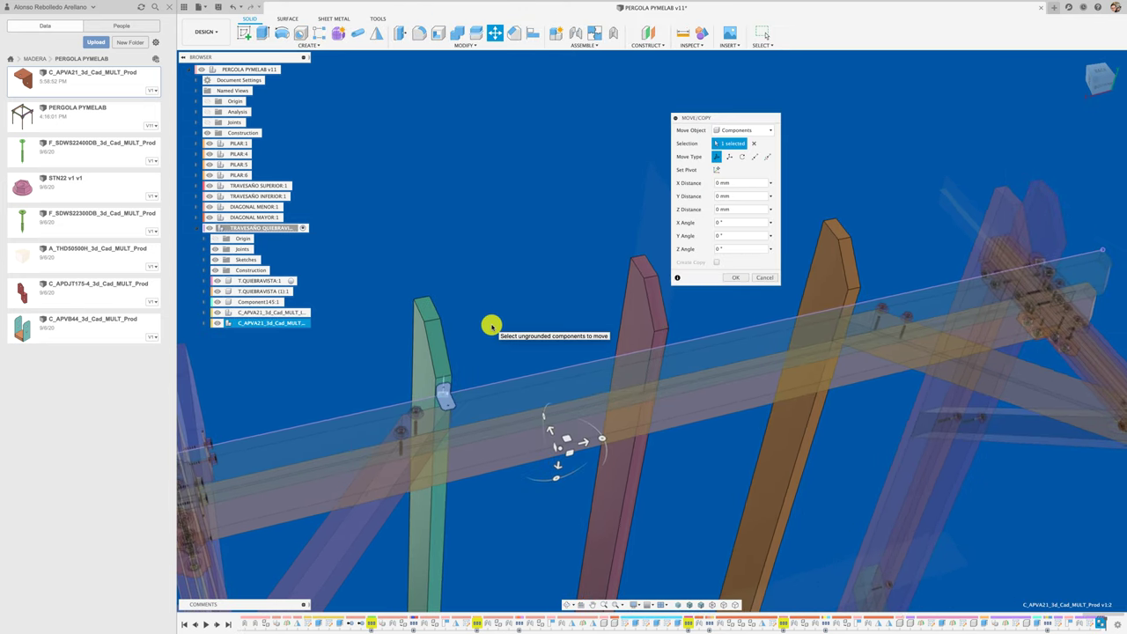
drag(573, 445, 799, 406)
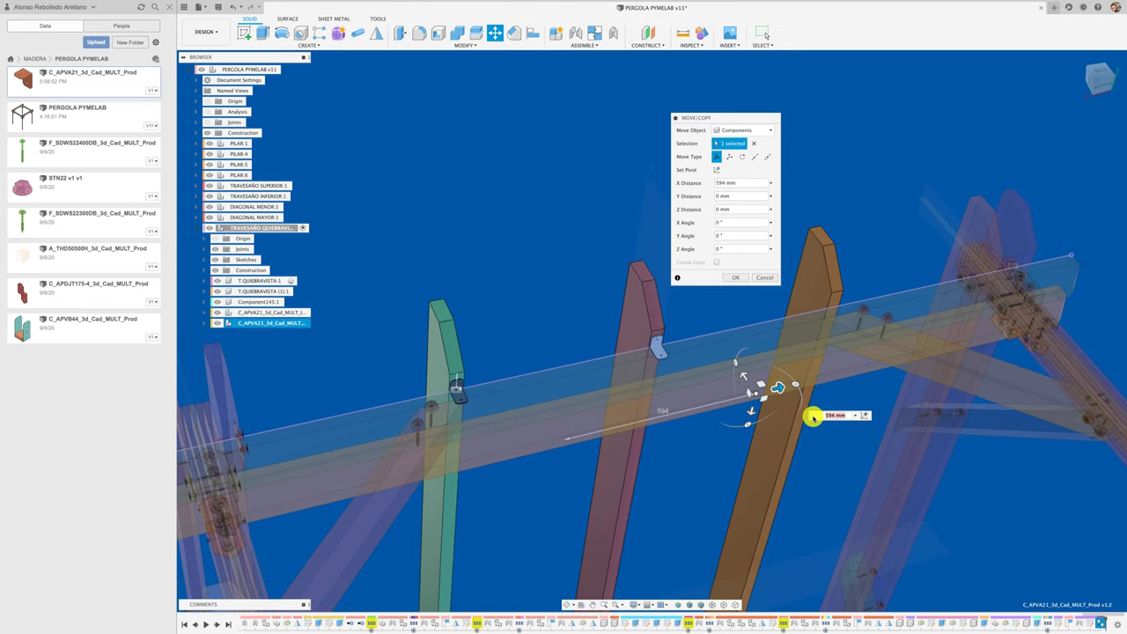
click(735, 278)
click(272, 323)
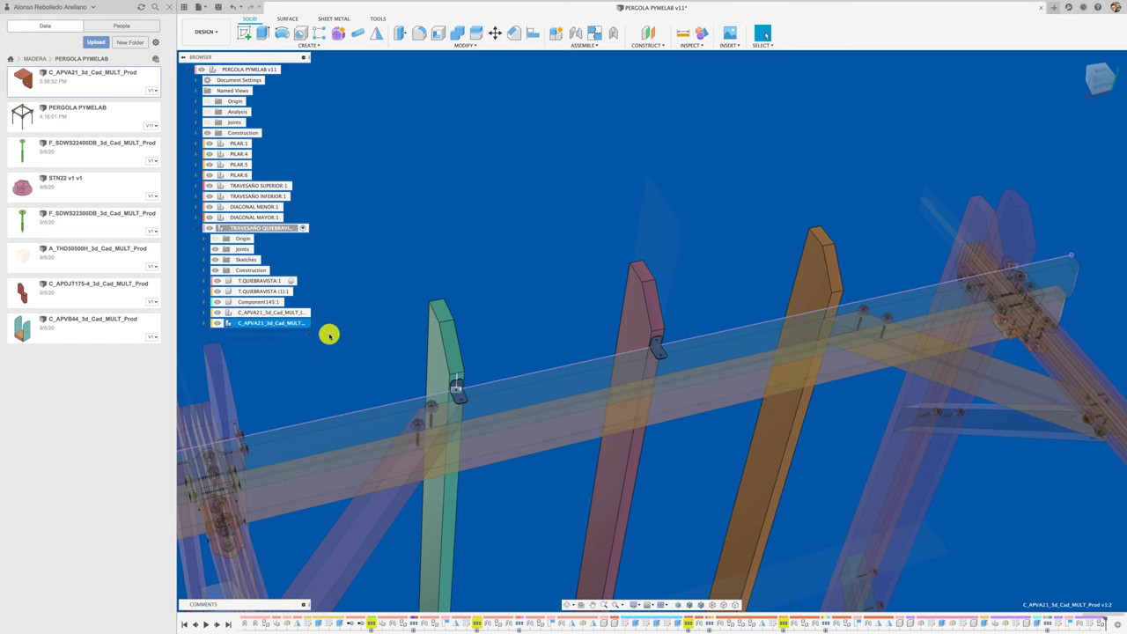
Paste another bracket copy moved 501 mm along X onto the orange crossbeam
key(ctrl+v)
drag(717, 395, 935, 387)
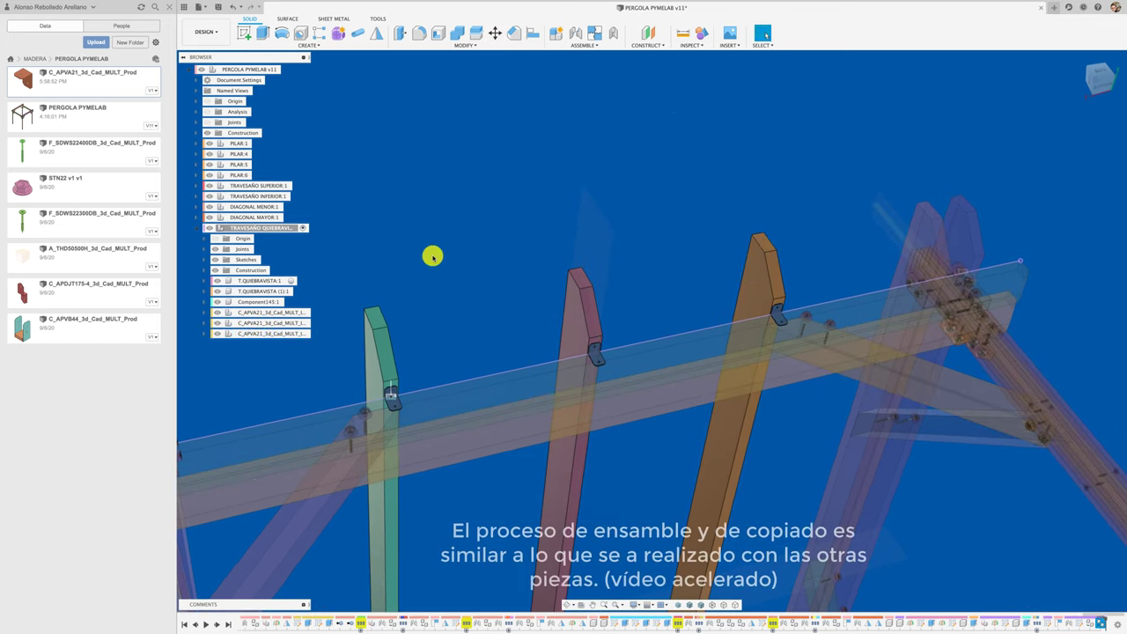
click(271, 313)
Mirror the three brackets across the centre plane to the crossbeams' opposite ends
shift+click(271, 333)
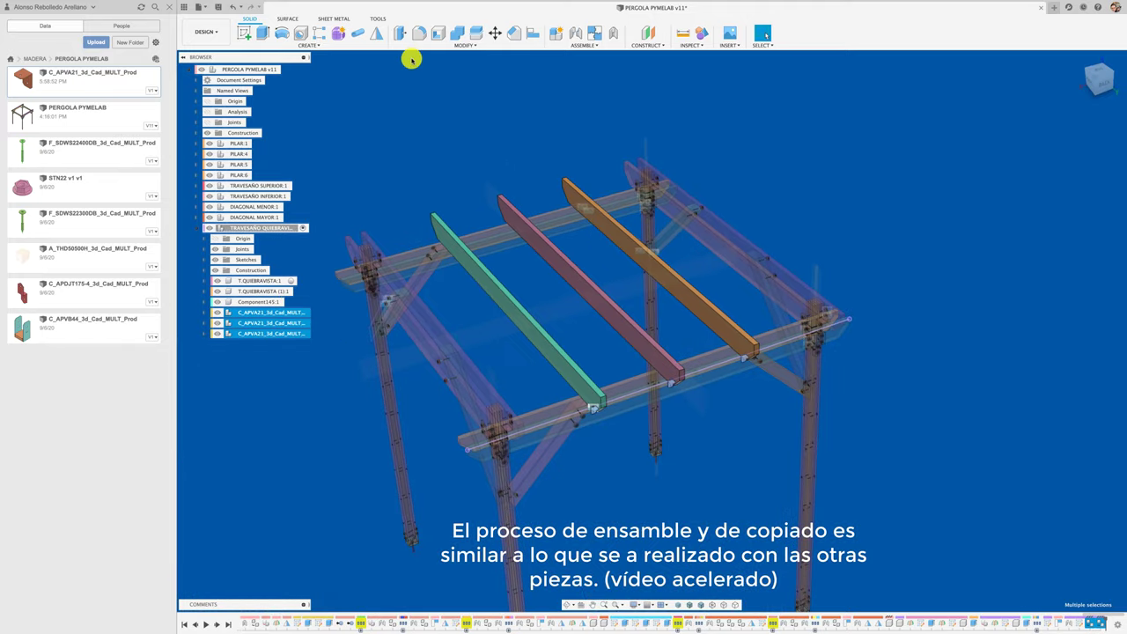
click(377, 32)
click(655, 198)
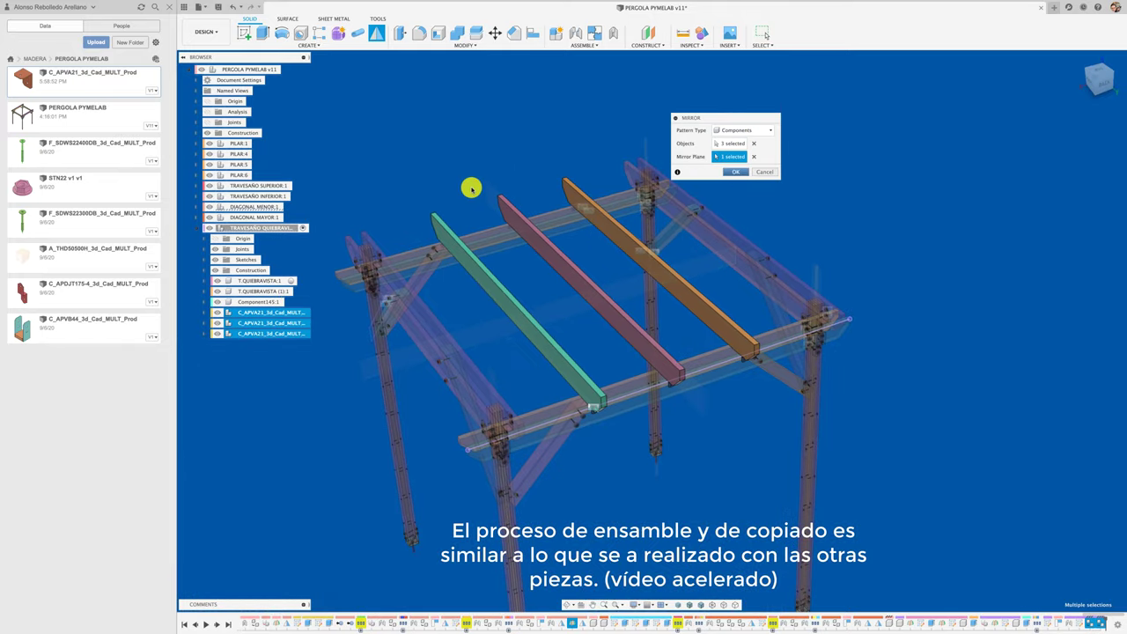
key(Return)
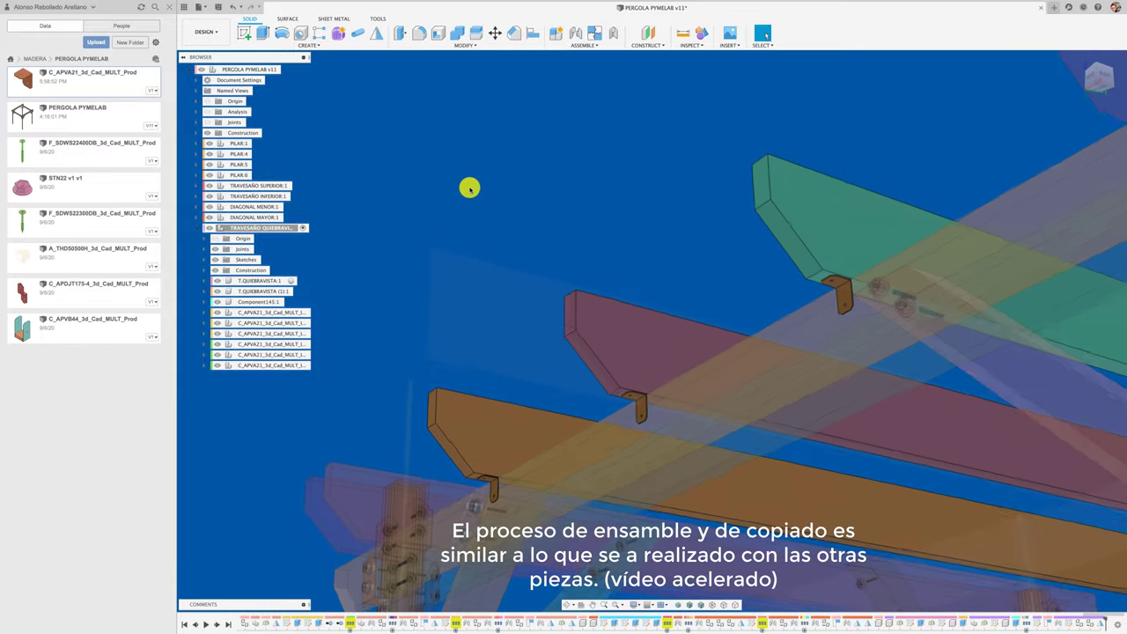
scroll(469, 188, up, 2)
mouse_move(820, 322)
shift+middle_down()
mouse_move(453, 241)
mouse_move(471, 219)
shift+middle_up()
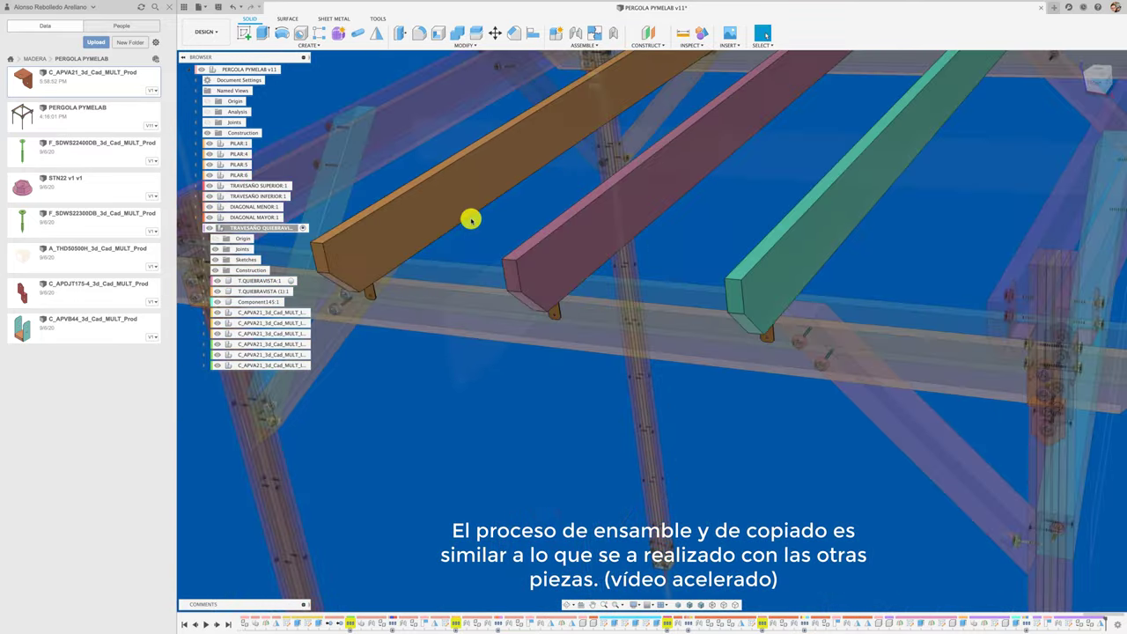
right_click(101, 187)
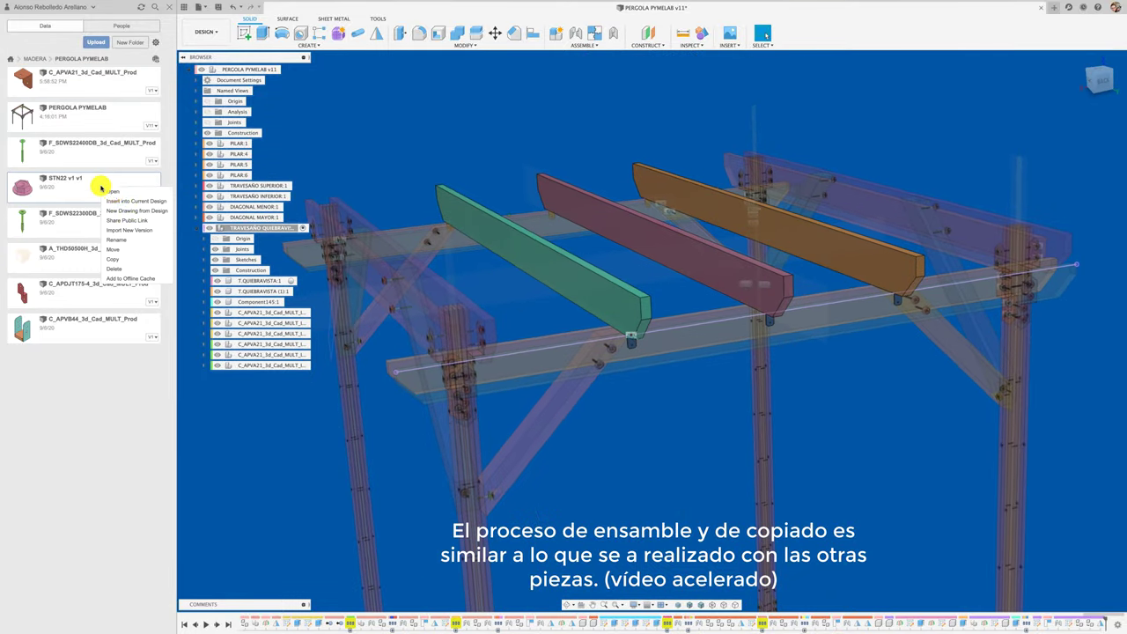
Insert the STN22 nut, raising it 2346 mm and shifting it -792 mm along X
click(135, 201)
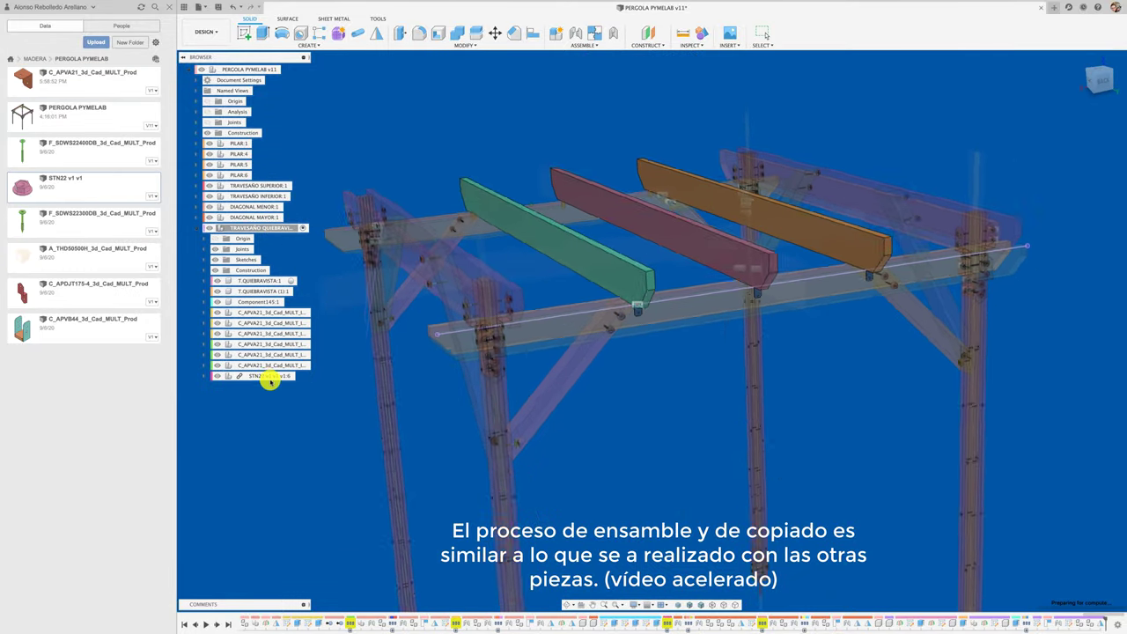
drag(573, 358, 548, 294)
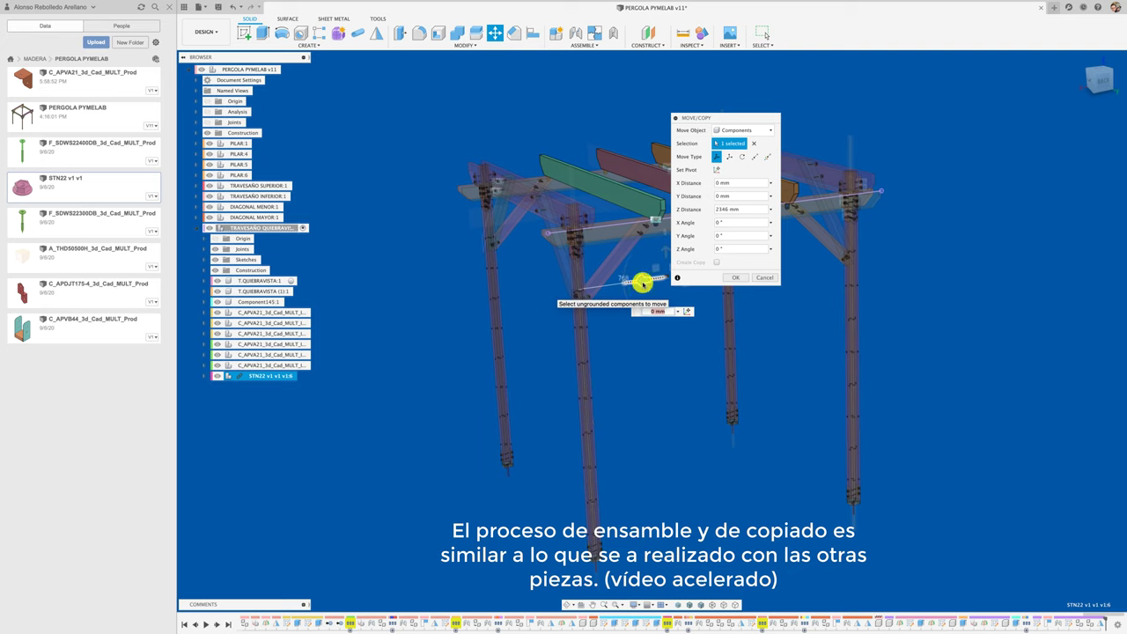
drag(643, 284, 646, 311)
scroll(574, 307, up, 5)
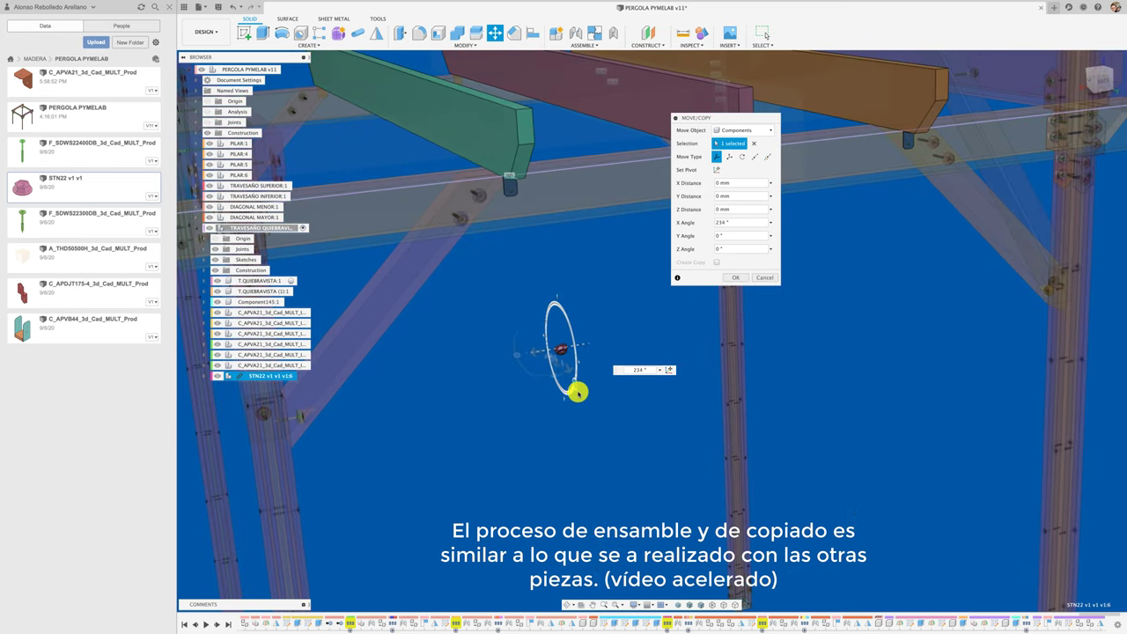
click(727, 279)
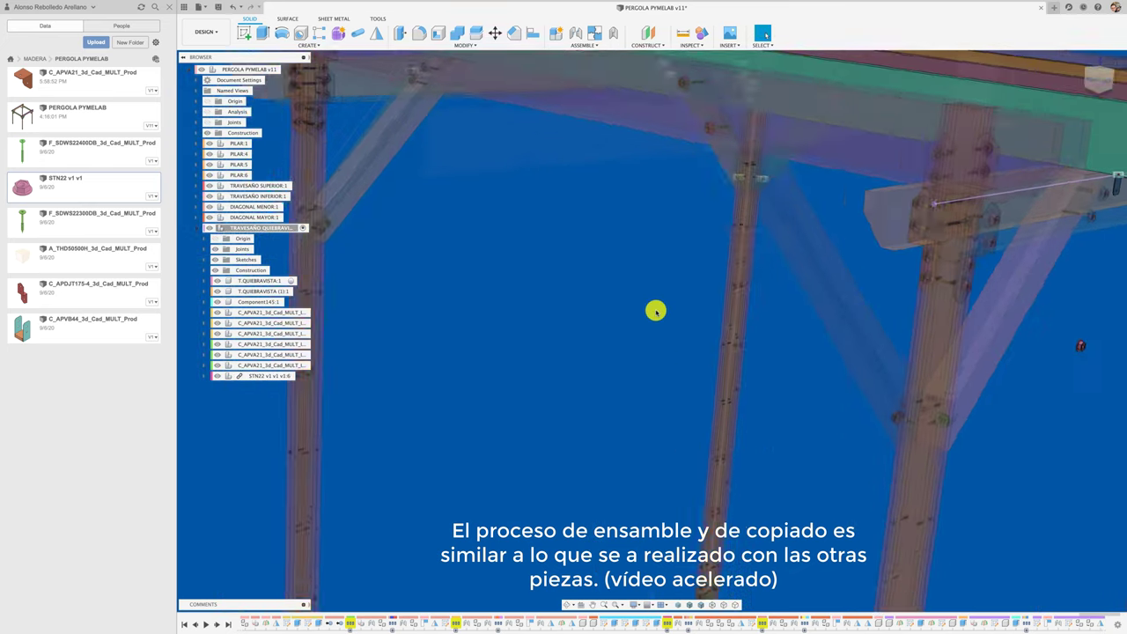
Joint the nut to the bracket hole, then copy the jointed STN22 nut
key(j)
click(460, 487)
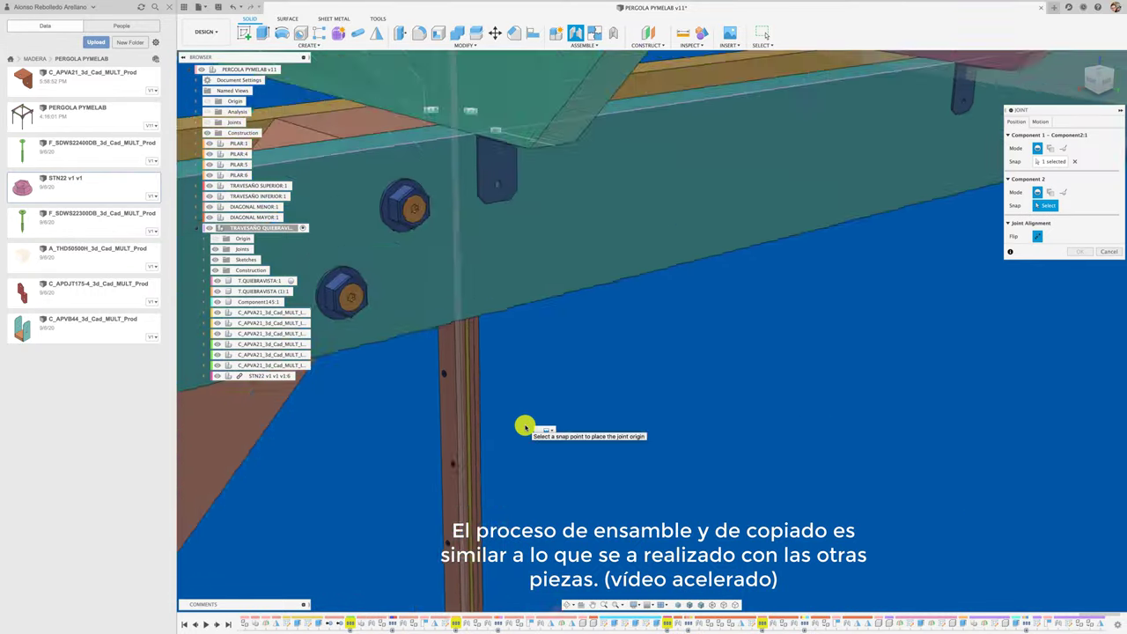
click(496, 327)
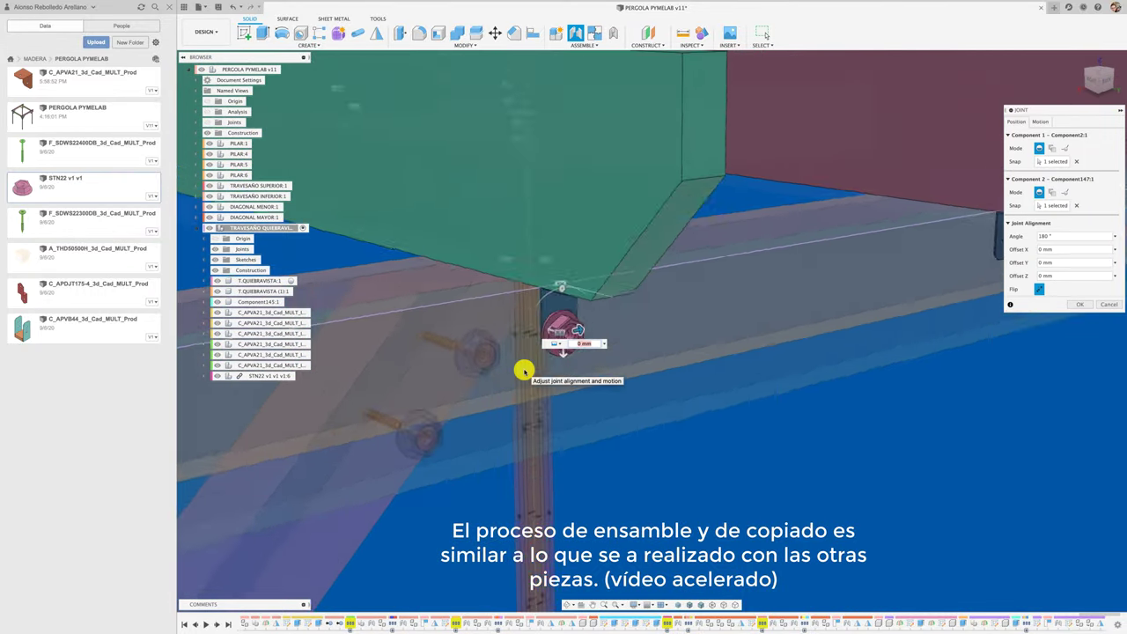
key(Return)
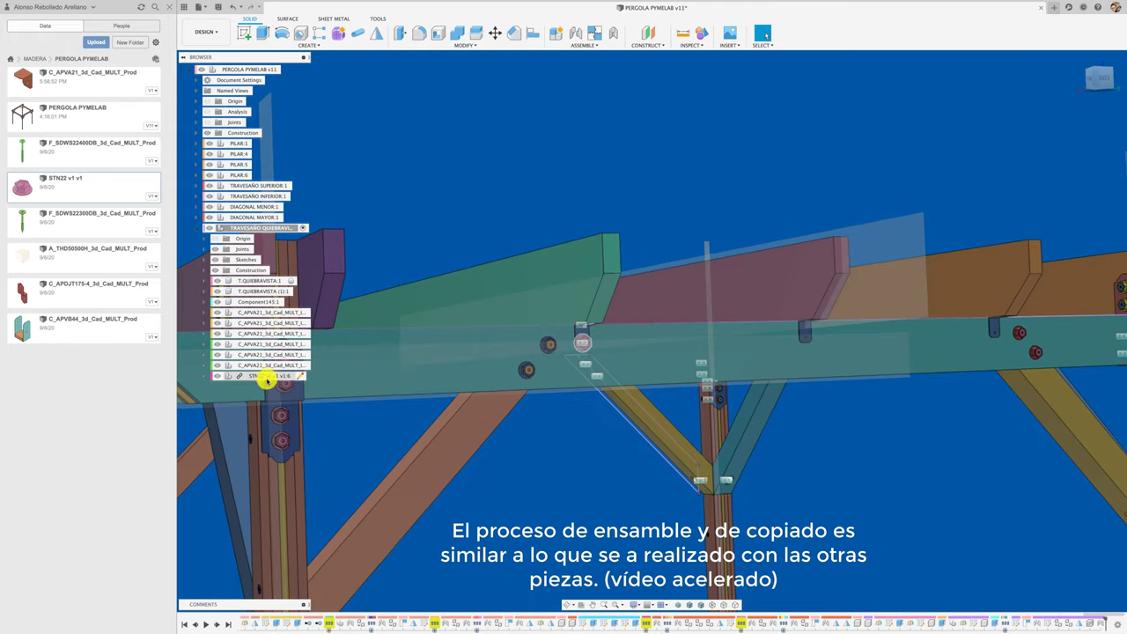
right_click(264, 377)
click(284, 282)
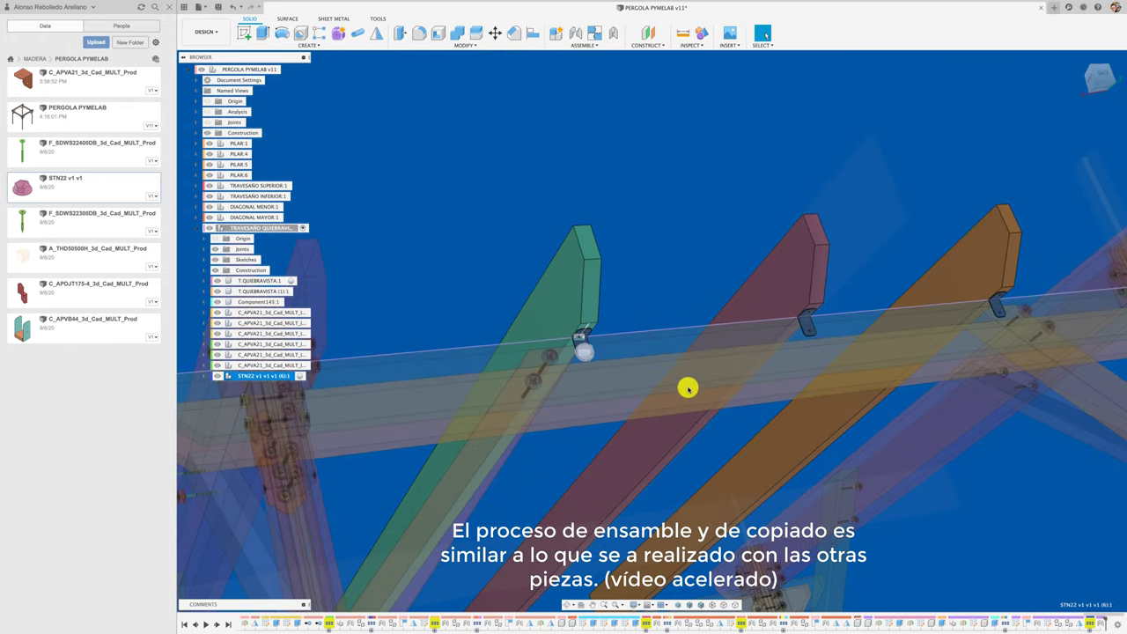
Paste two nut copies and slide them along the beam to the pink and orange rafter brackets
key(ctrl+v)
drag(635, 523, 790, 512)
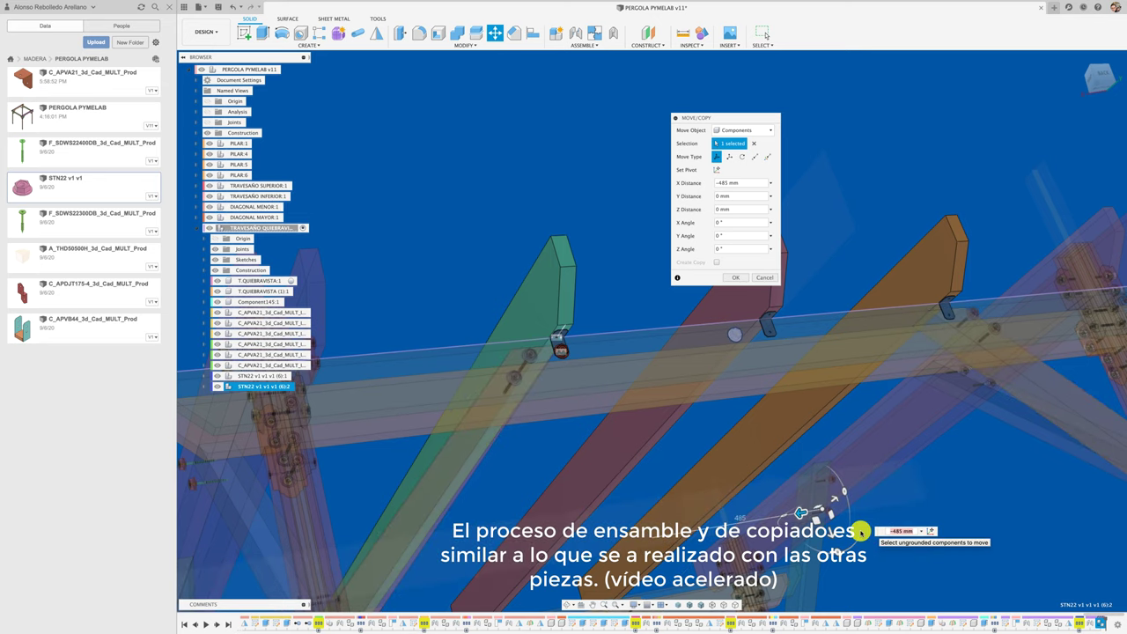
click(735, 276)
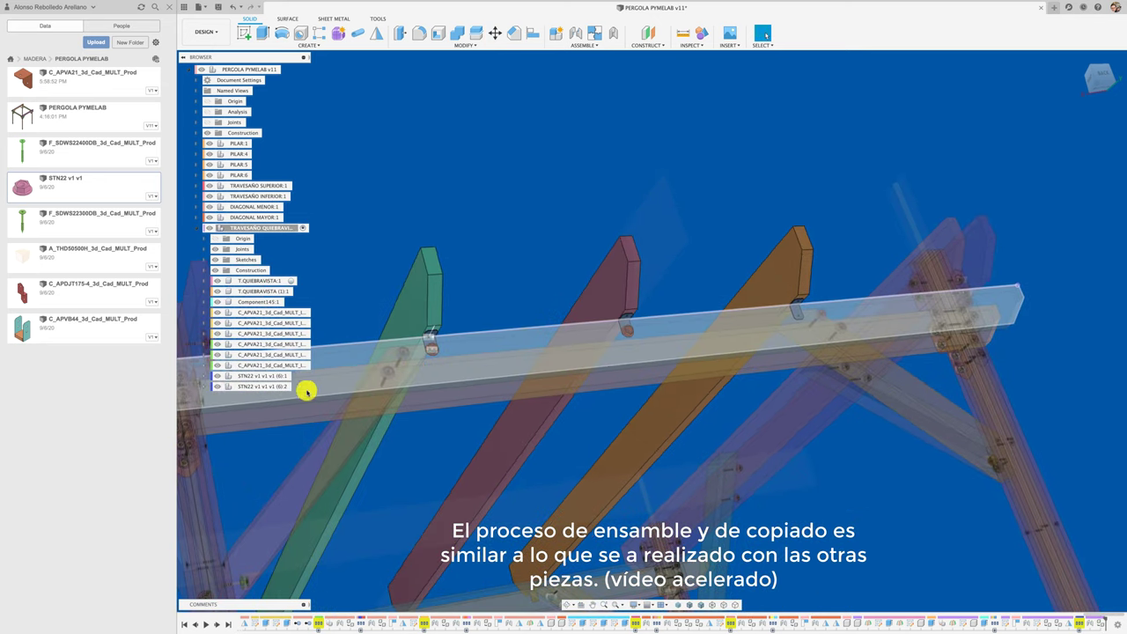
key(ctrl+v)
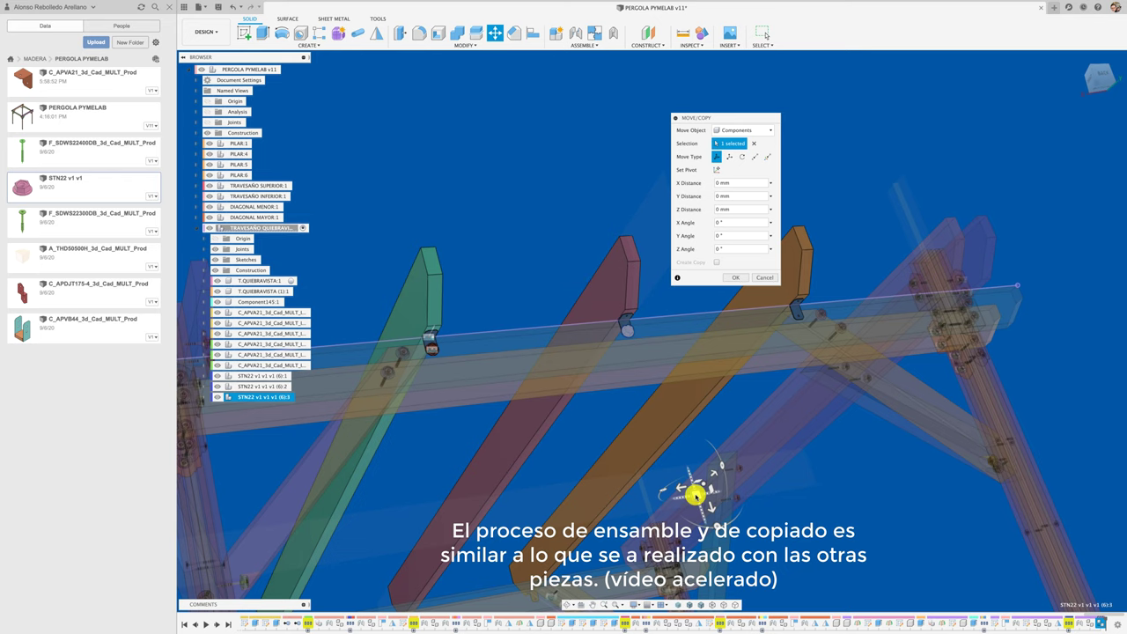
drag(799, 475, 810, 468)
click(925, 486)
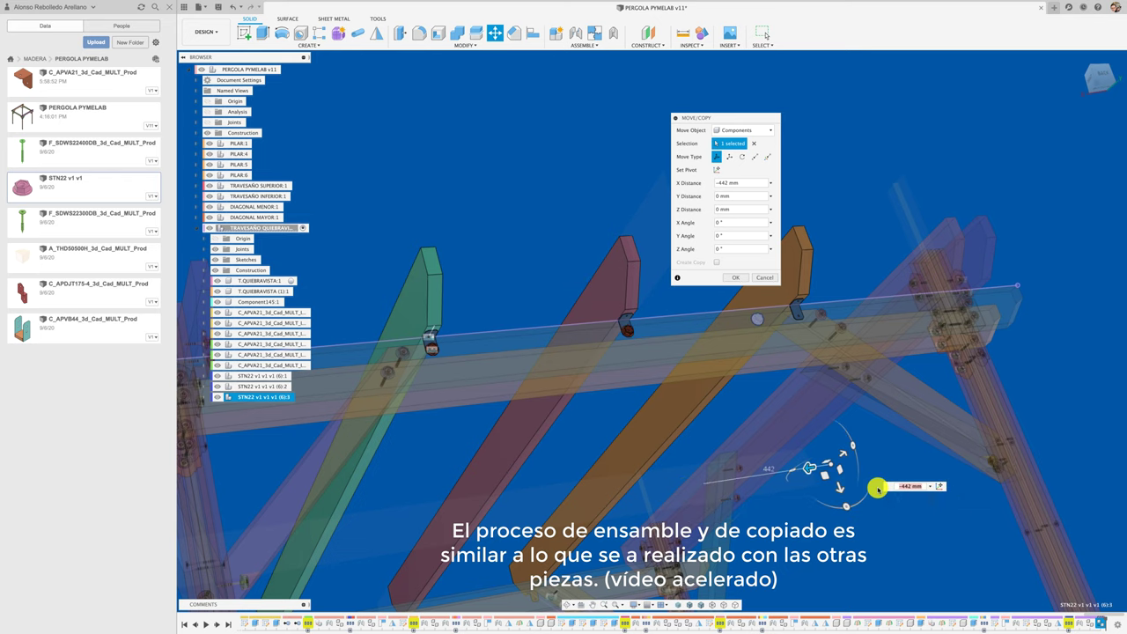
key(Return)
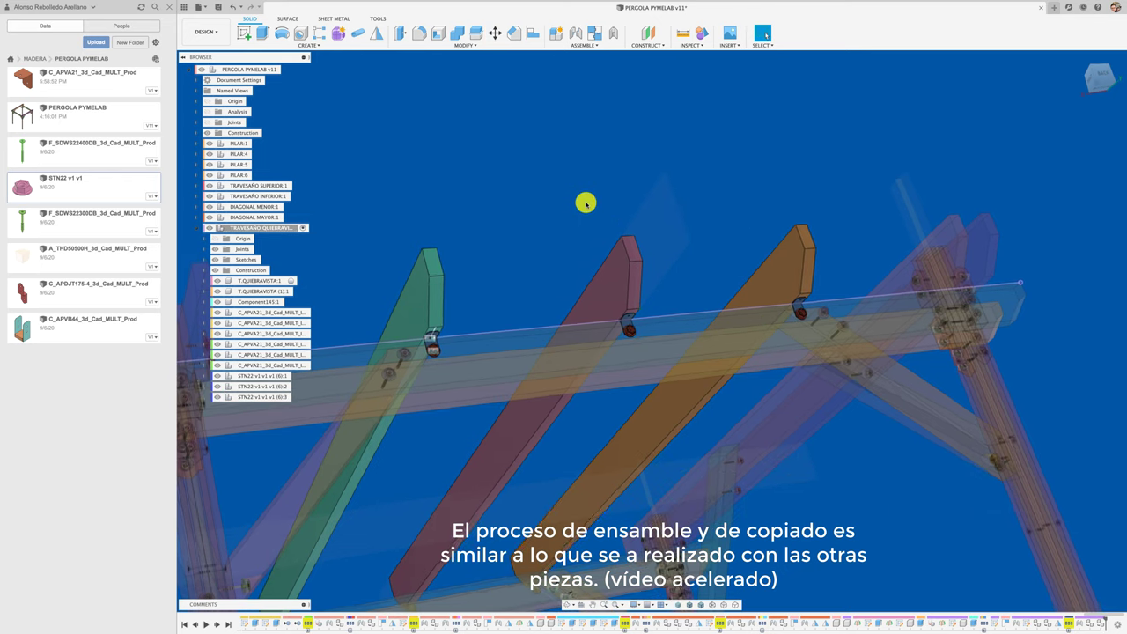
Select the three nuts and mirror them across the centre plane to the opposite ends
scroll(584, 211, up, 5)
scroll(589, 238, up, 5)
scroll(589, 264, down, 5)
scroll(590, 282, down, 5)
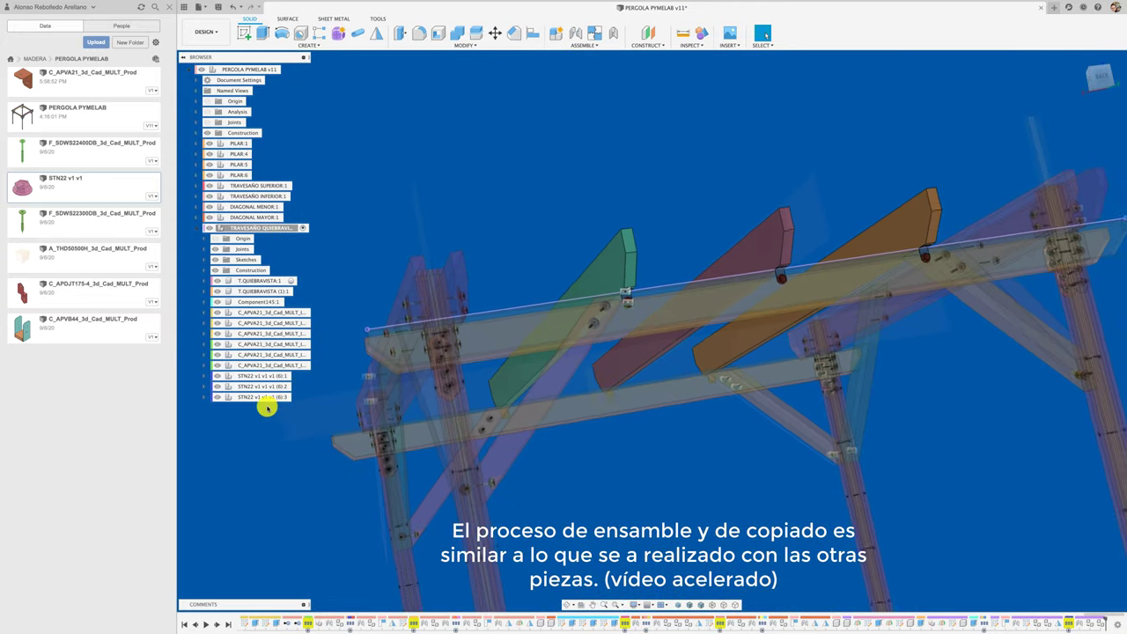
click(266, 398)
shift+click(276, 374)
shift+middle_drag(448, 126, 508, 196)
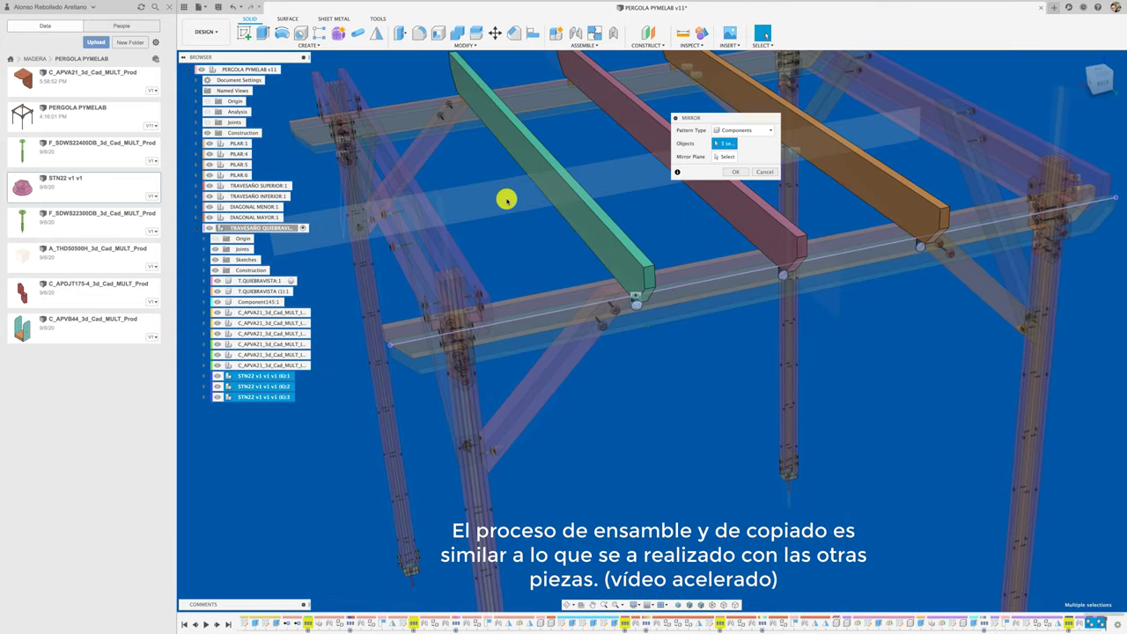
click(508, 196)
key(Return)
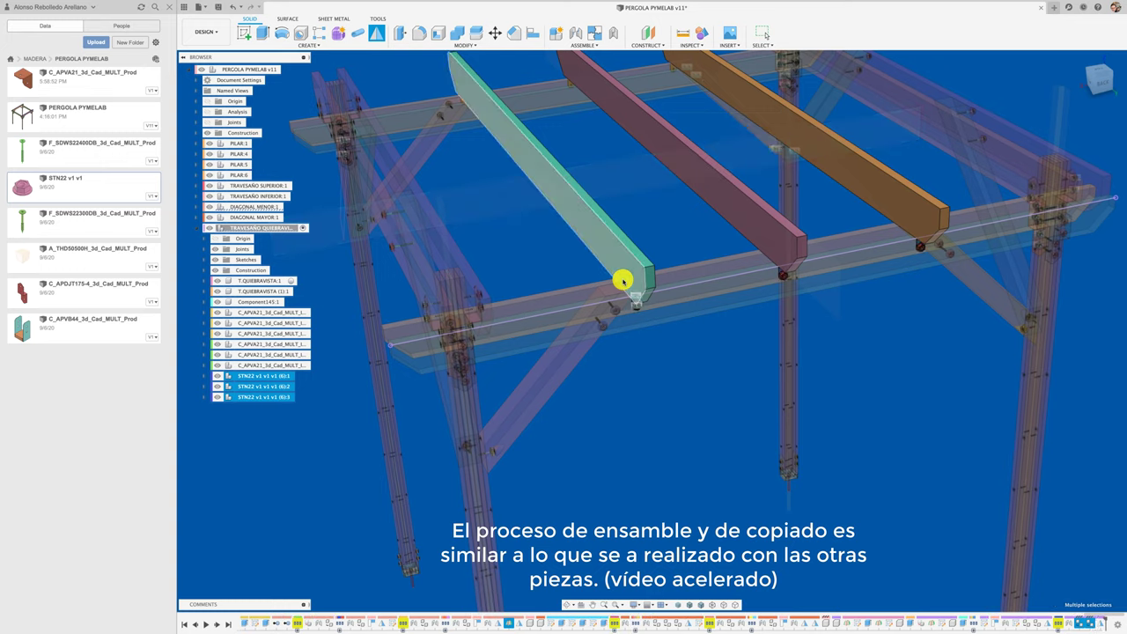
shift+middle_drag(623, 280, 627, 294)
scroll(627, 293, up, 5)
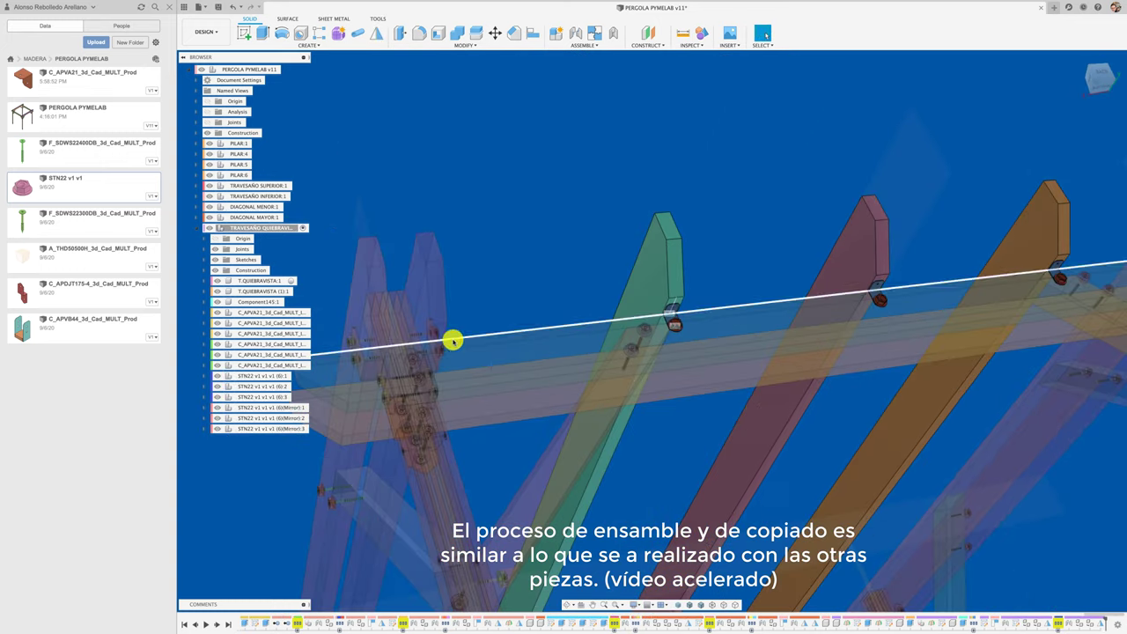
Paste a new STN22 nut copy rotated 270°
key(ctrl+c)
key(ctrl+v)
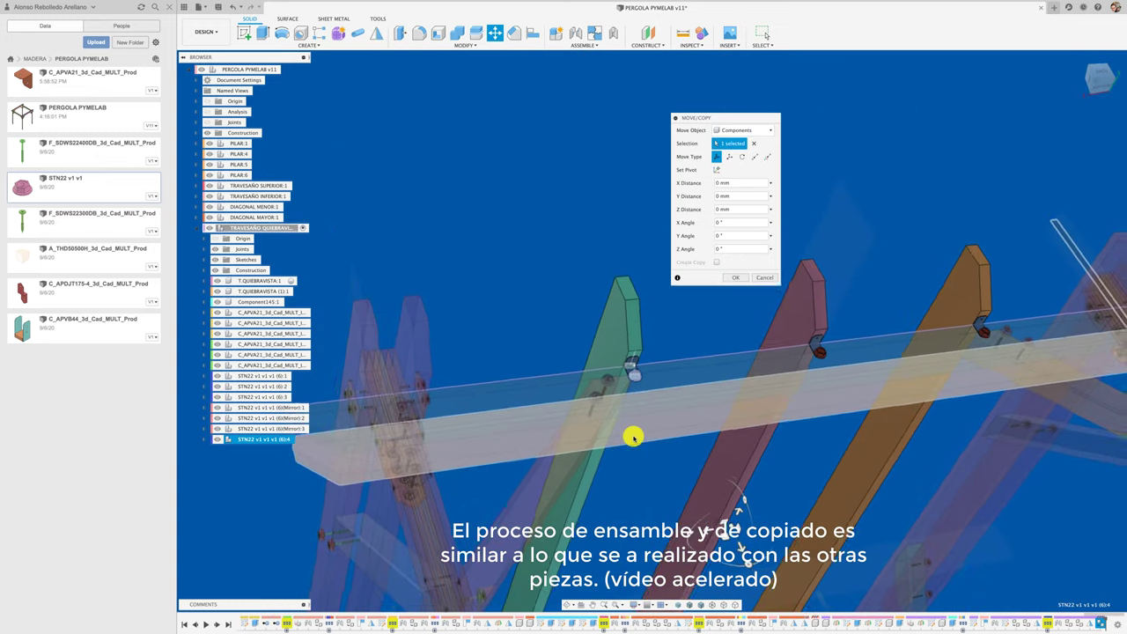
shift+middle_drag(749, 458, 761, 455)
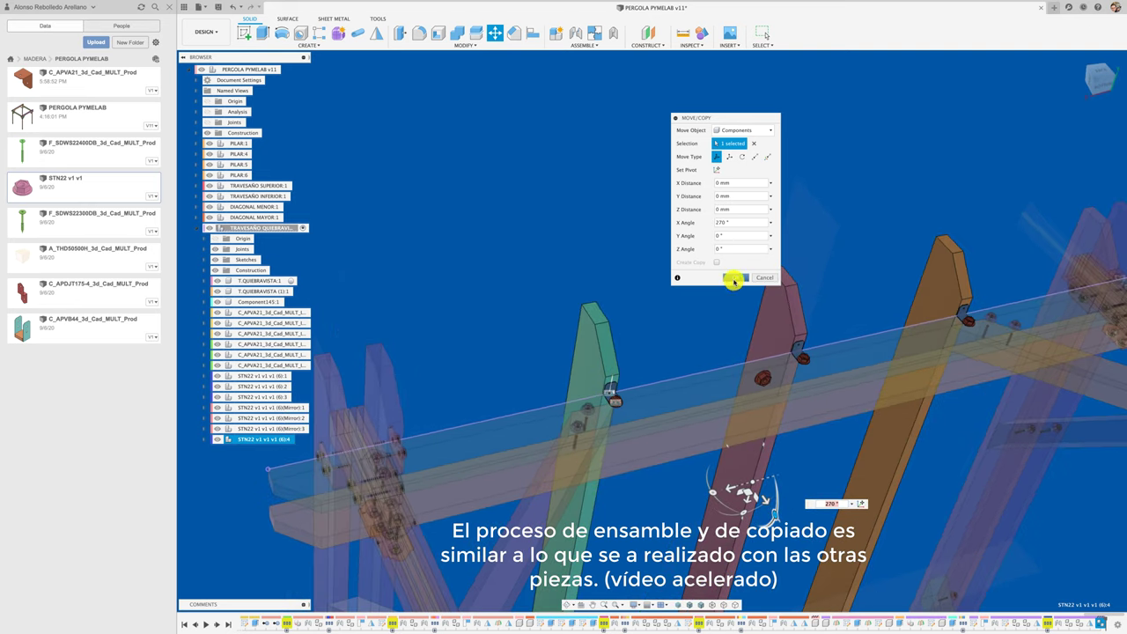
click(734, 278)
scroll(712, 370, up, 5)
scroll(863, 322, up, 3)
scroll(588, 294, up, 3)
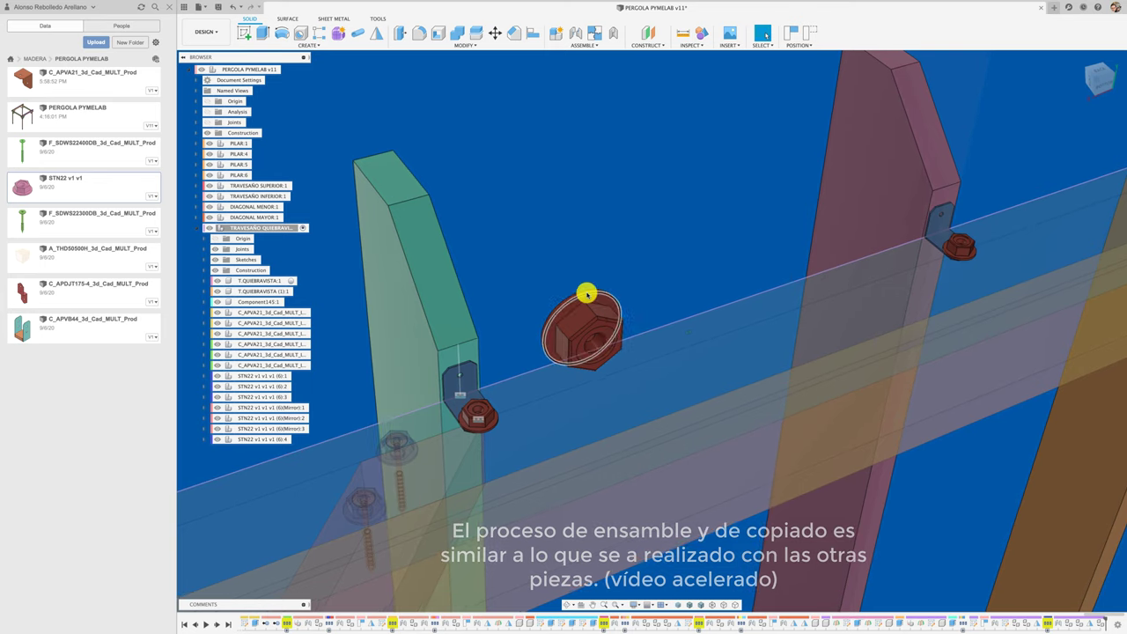
Joint the new nut's origin to the bracket hole
key(j)
key(Return)
click(564, 304)
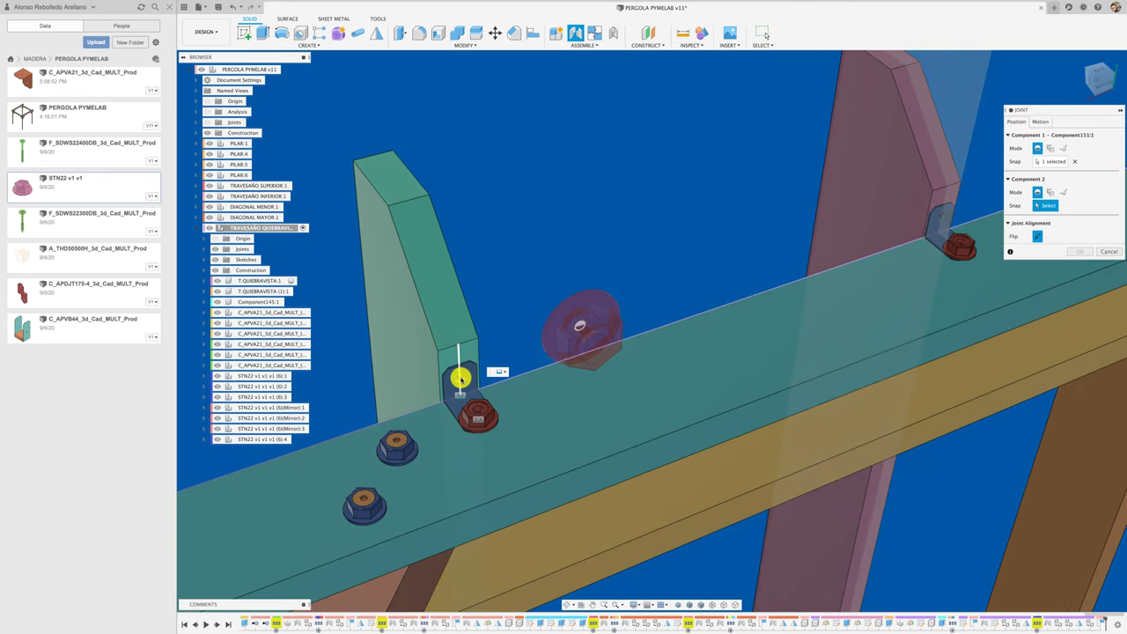
scroll(460, 379, down, 2)
click(473, 372)
scroll(660, 358, up, 5)
scroll(699, 290, up, 3)
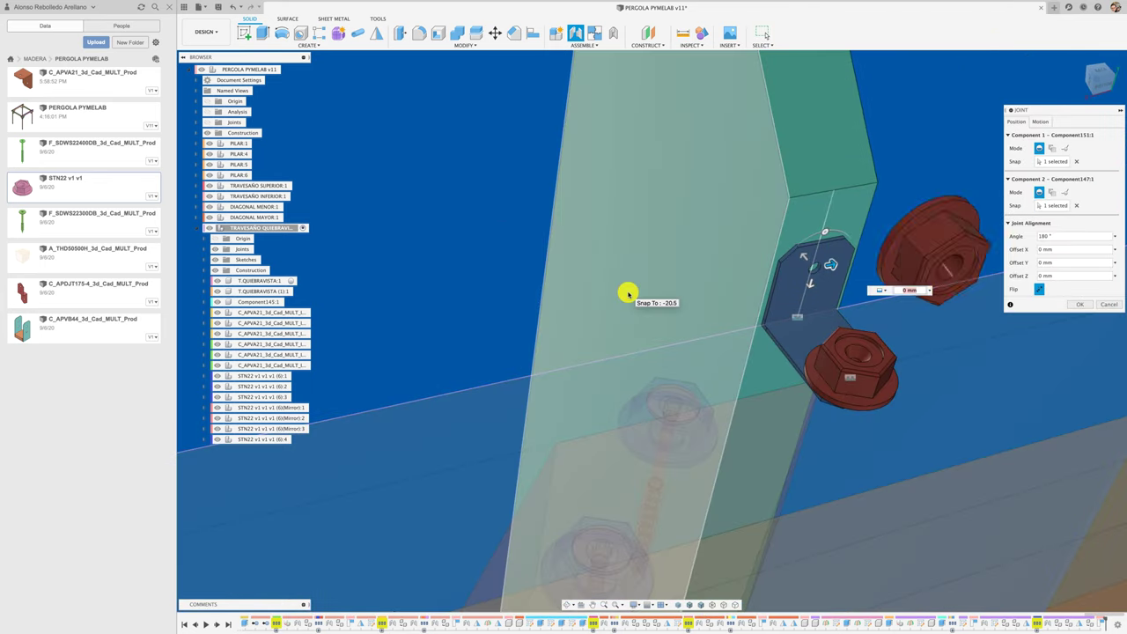
scroll(627, 293, down, 5)
key(Return)
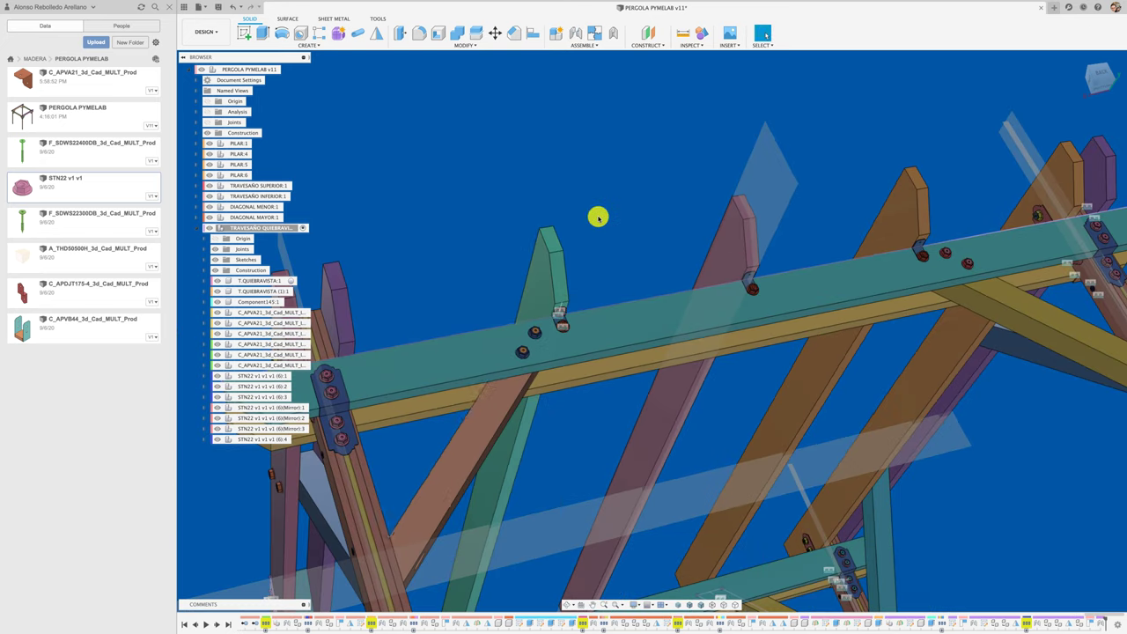
Paste two more nut copies 592 mm and 378 mm along to the other crossbeams, then select all three
key(ctrl+c)
key(ctrl+v)
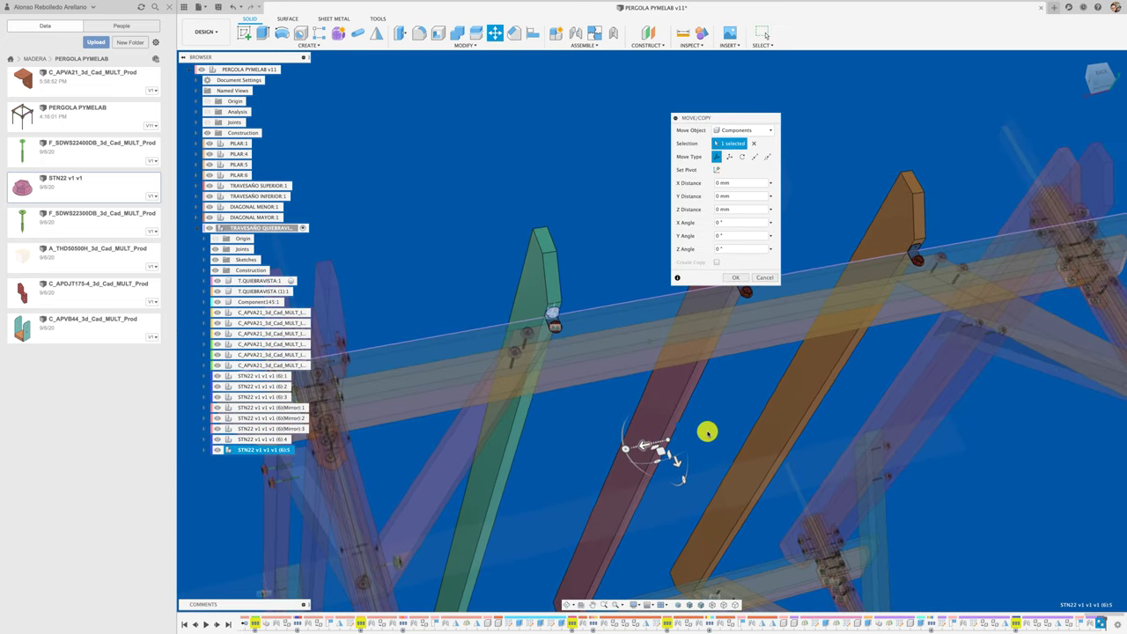
drag(710, 431, 875, 435)
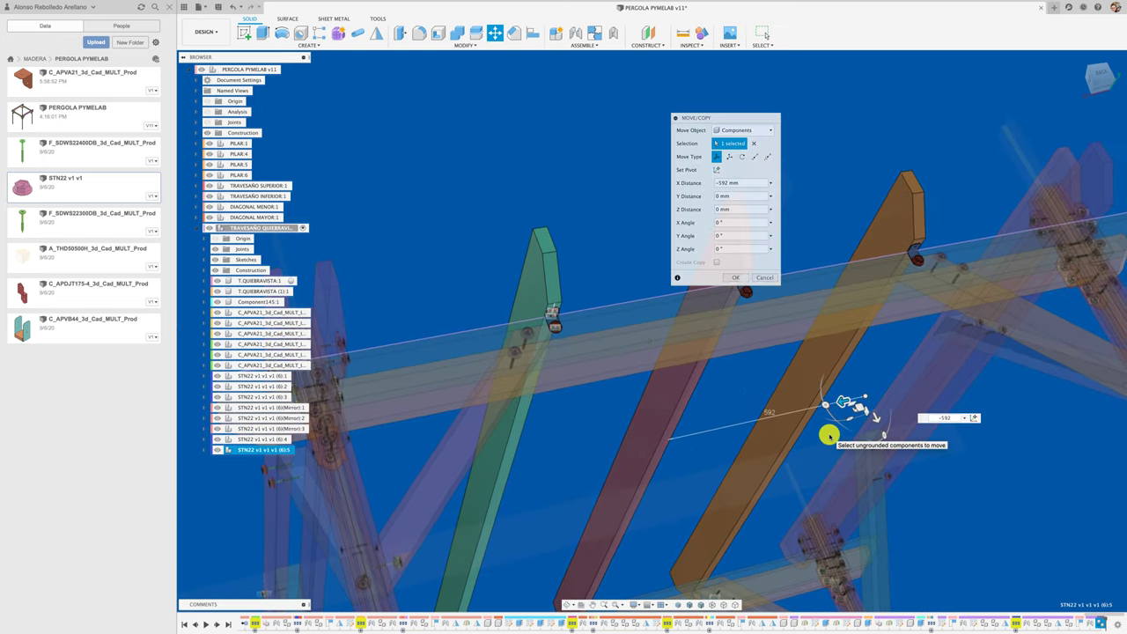
key(Return)
key(ctrl+c)
key(ctrl+v)
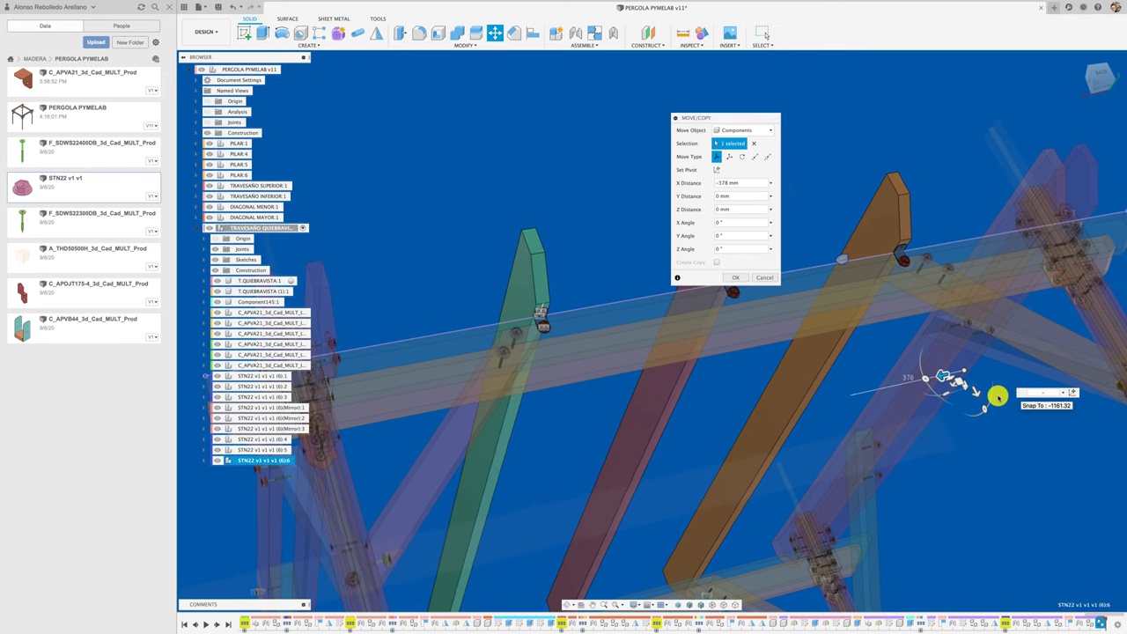
key(Return)
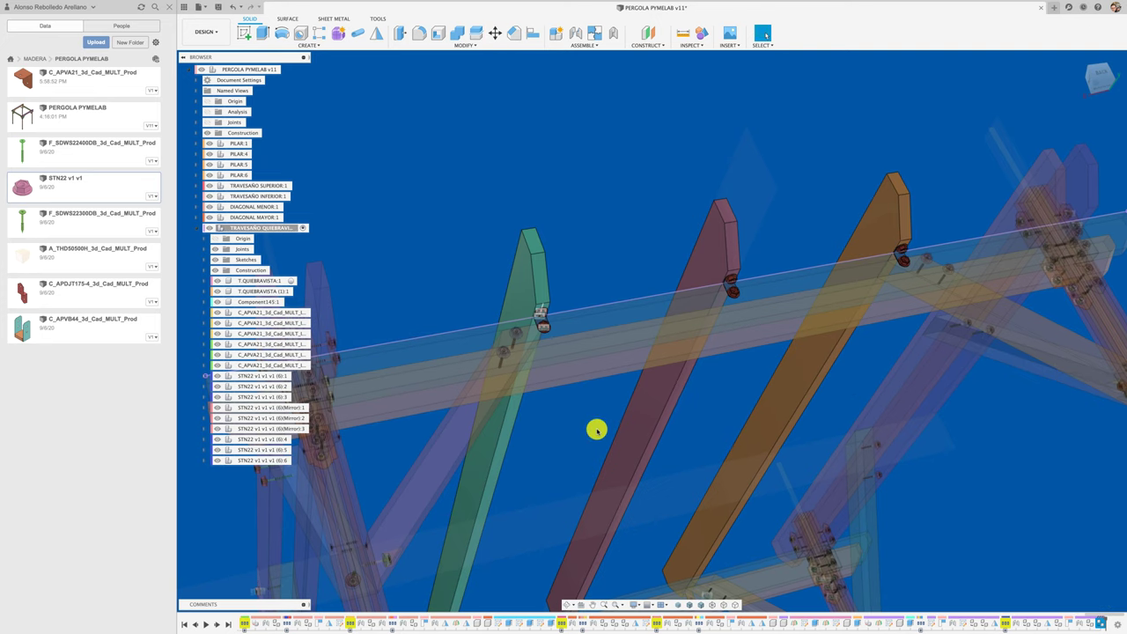
shift+middle_drag(597, 429, 458, 455)
click(264, 461)
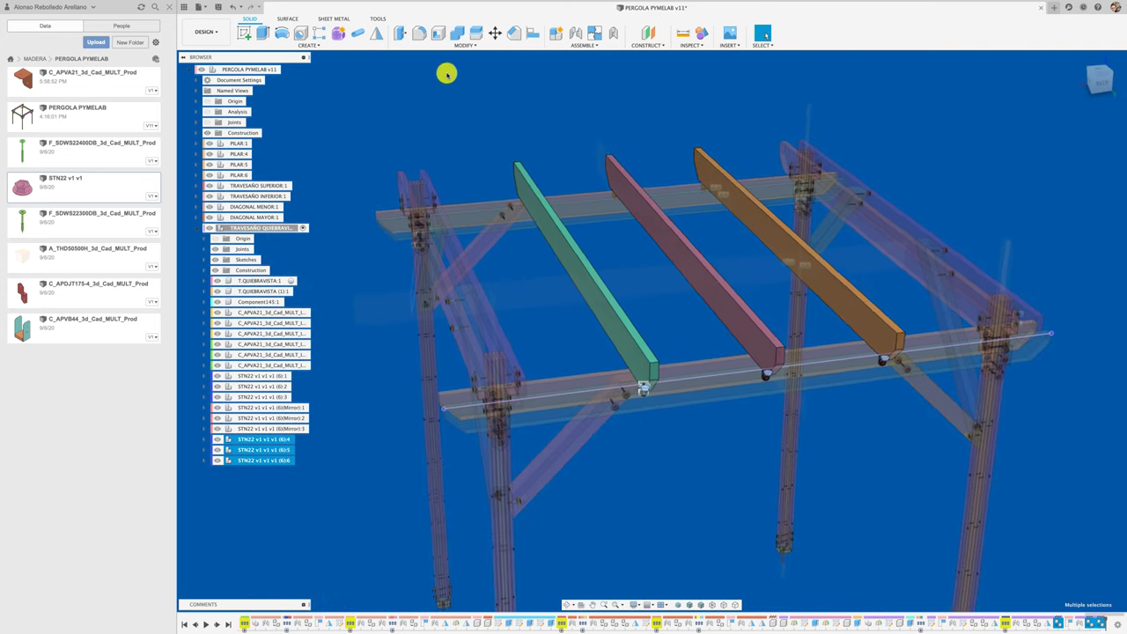
Mirror the three new nuts across the mid plane
click(376, 32)
click(547, 275)
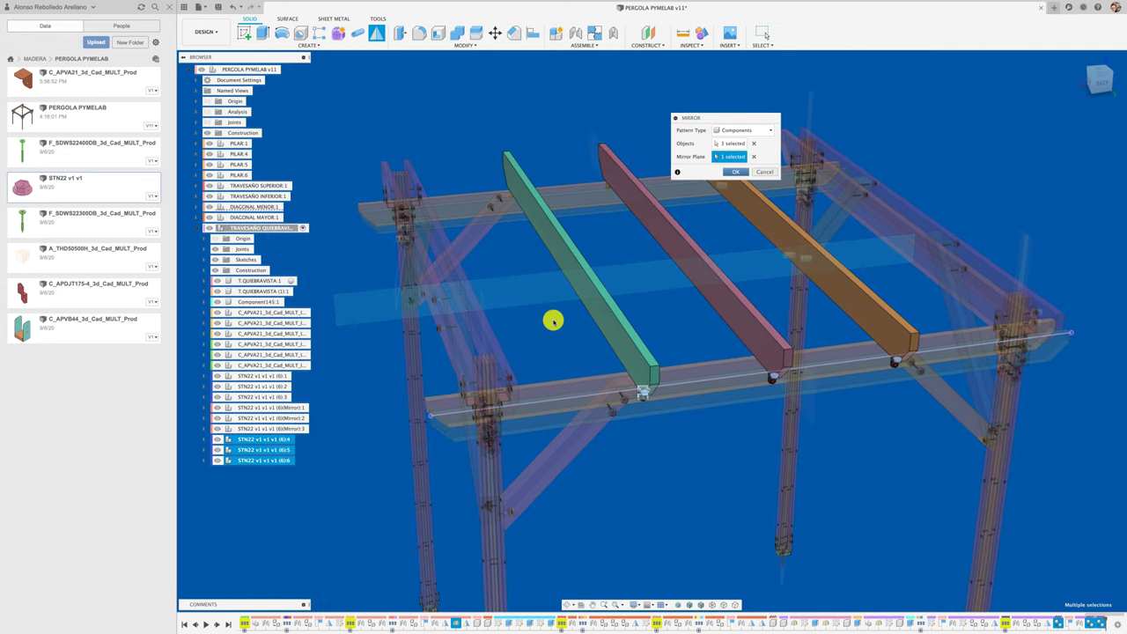
key(Return)
Drag the F_SDWS22300DB screw from the Data panel into the design
scroll(553, 321, up, 5)
scroll(553, 321, up, 3)
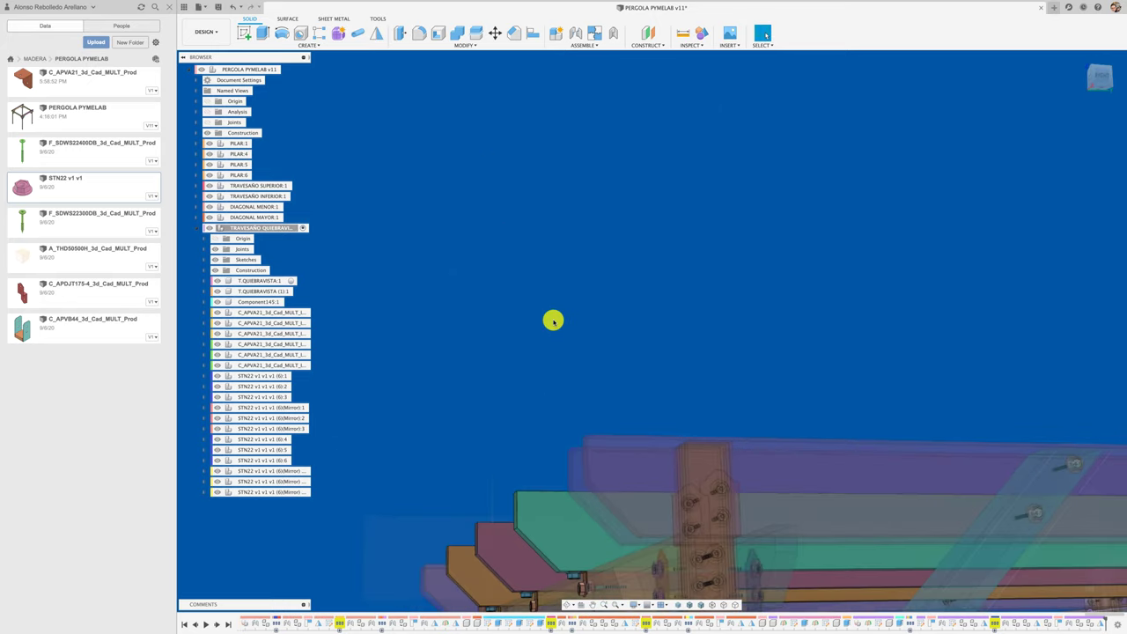
scroll(553, 321, up, 3)
scroll(553, 322, down, 10)
shift+middle_drag(551, 320, 468, 382)
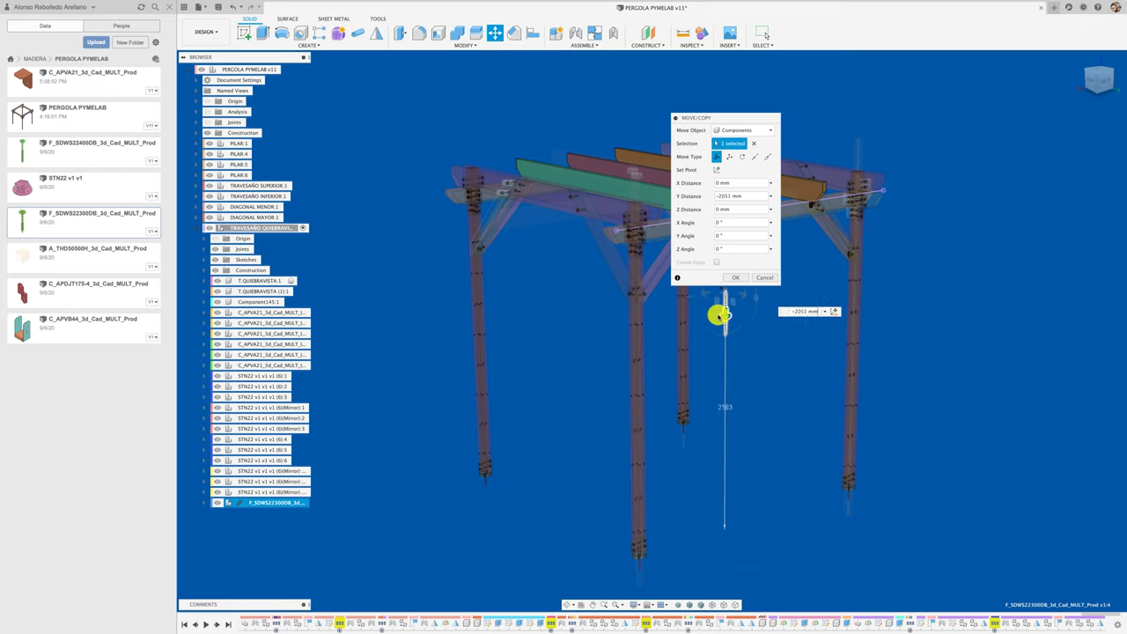
Raise the F_SDWS22300DB screw up toward the beam joints
drag(737, 117, 921, 143)
key(Return)
scroll(764, 360, up, 5)
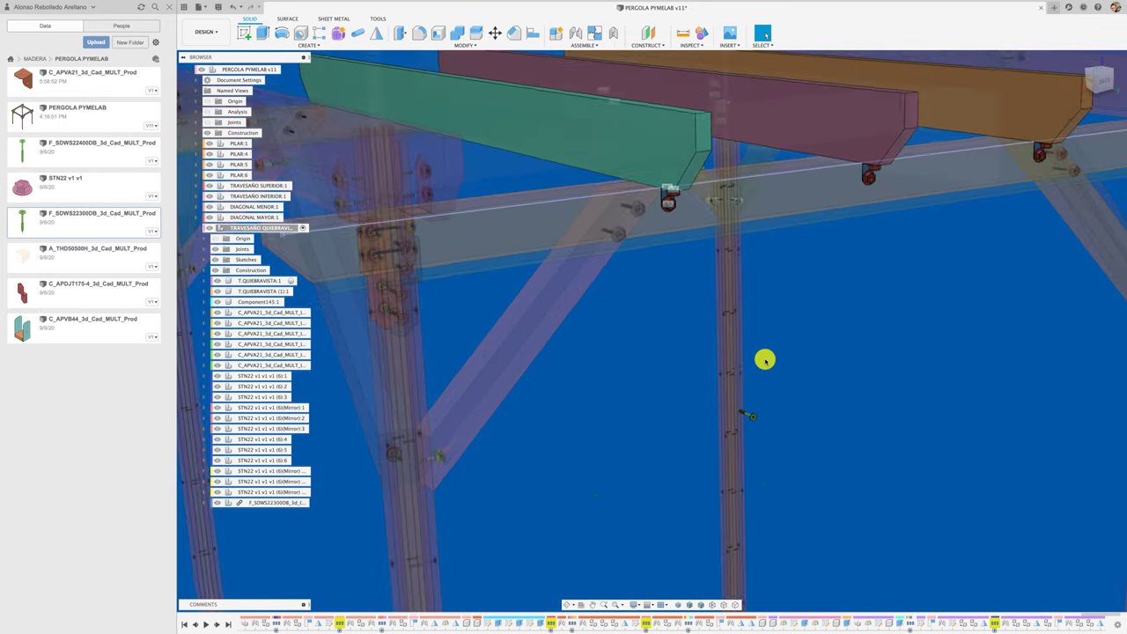
scroll(765, 359, up, 5)
Joint the screw's snap point to the bracket nut under the green rafter
key(j)
click(805, 449)
scroll(762, 418, down, 3)
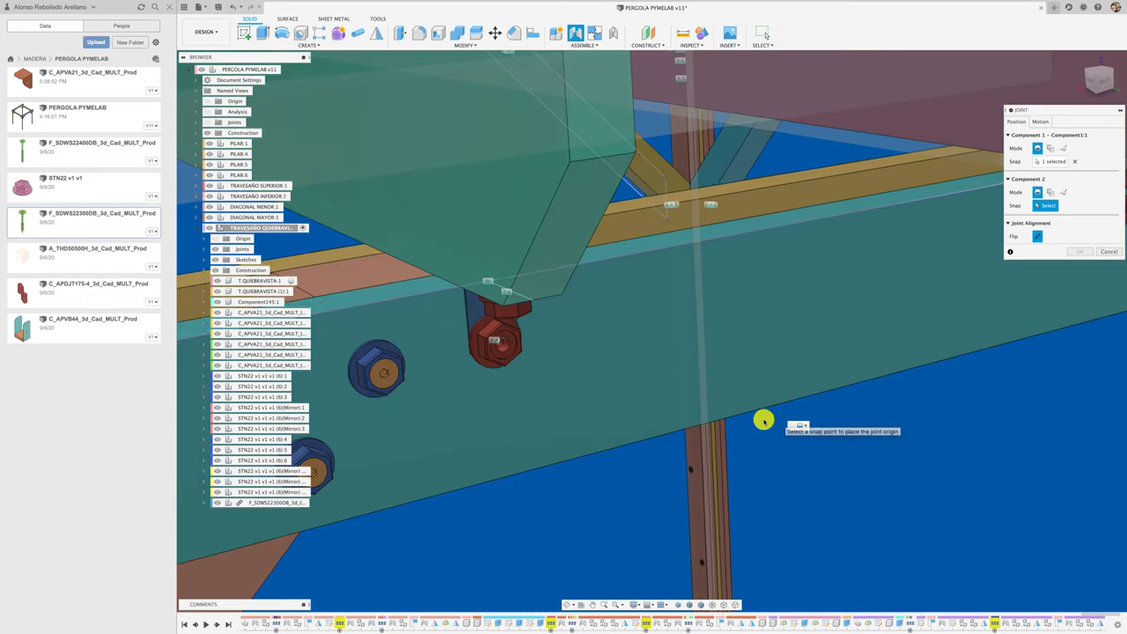
click(551, 357)
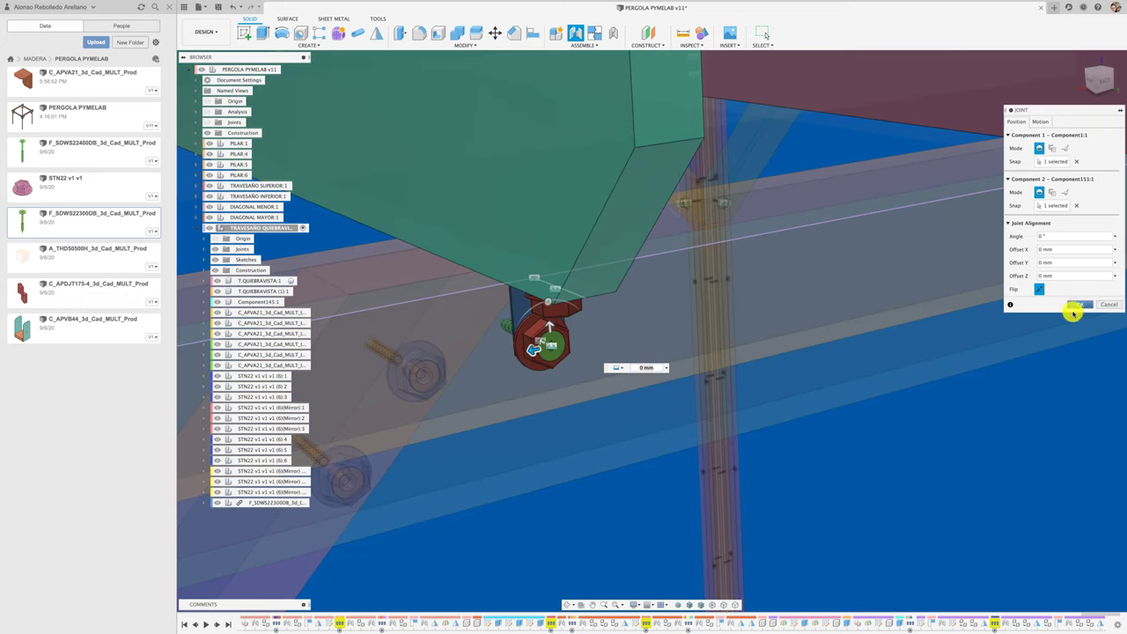
key(Return)
right_click(270, 501)
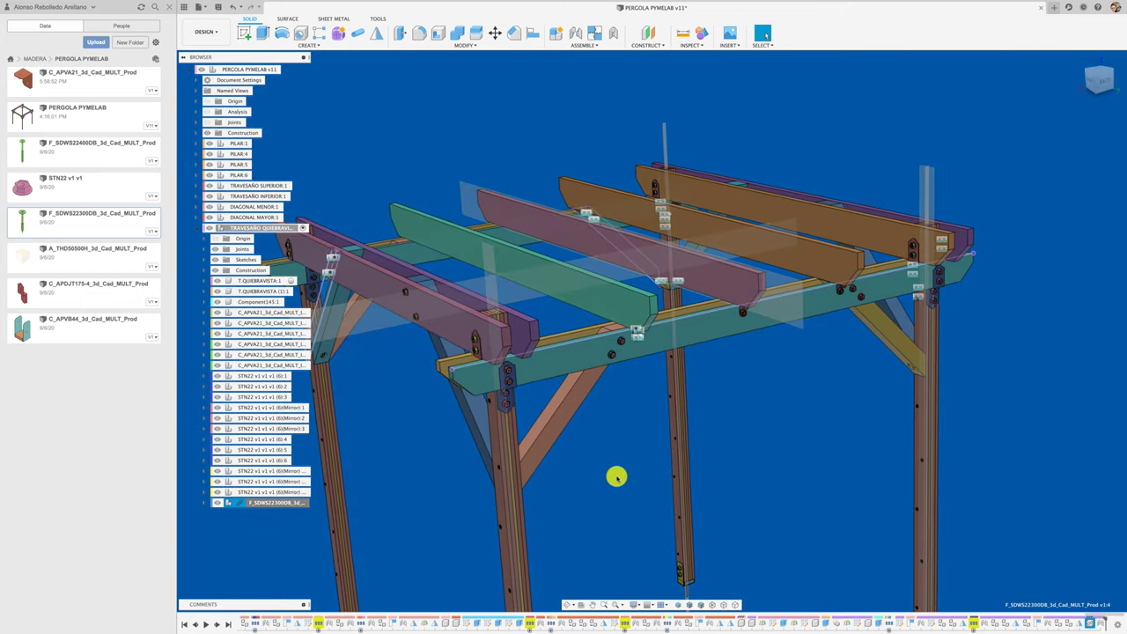
shift+middle_drag(280, 504, 453, 397)
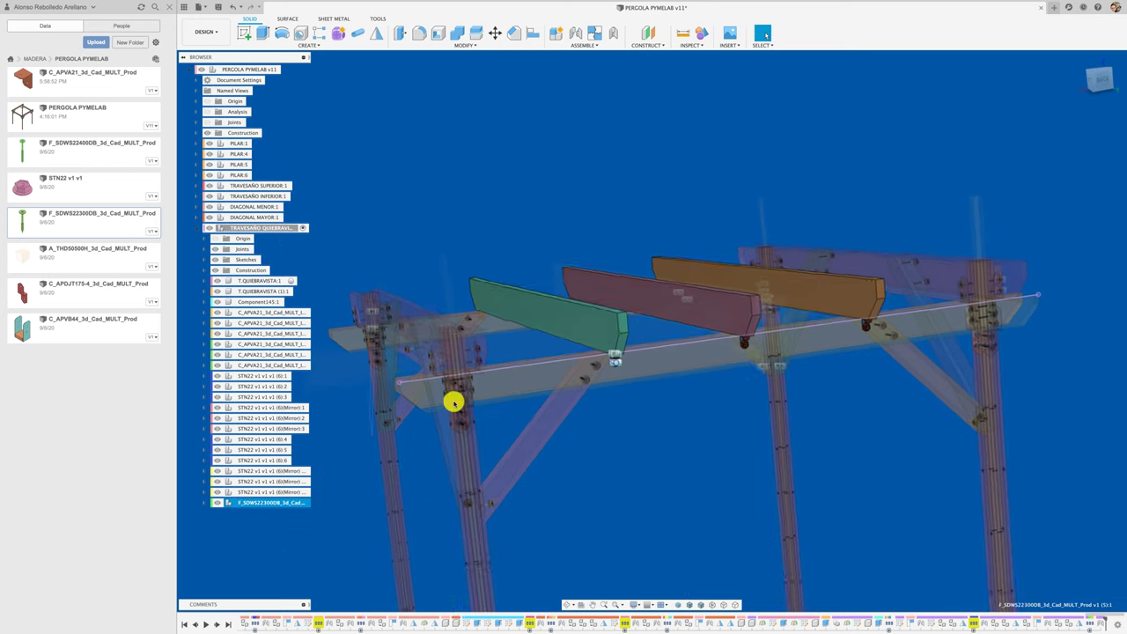
Pattern the SDWS screw along the beam edge as three copies spaced 592 mm apart
click(319, 33)
click(651, 330)
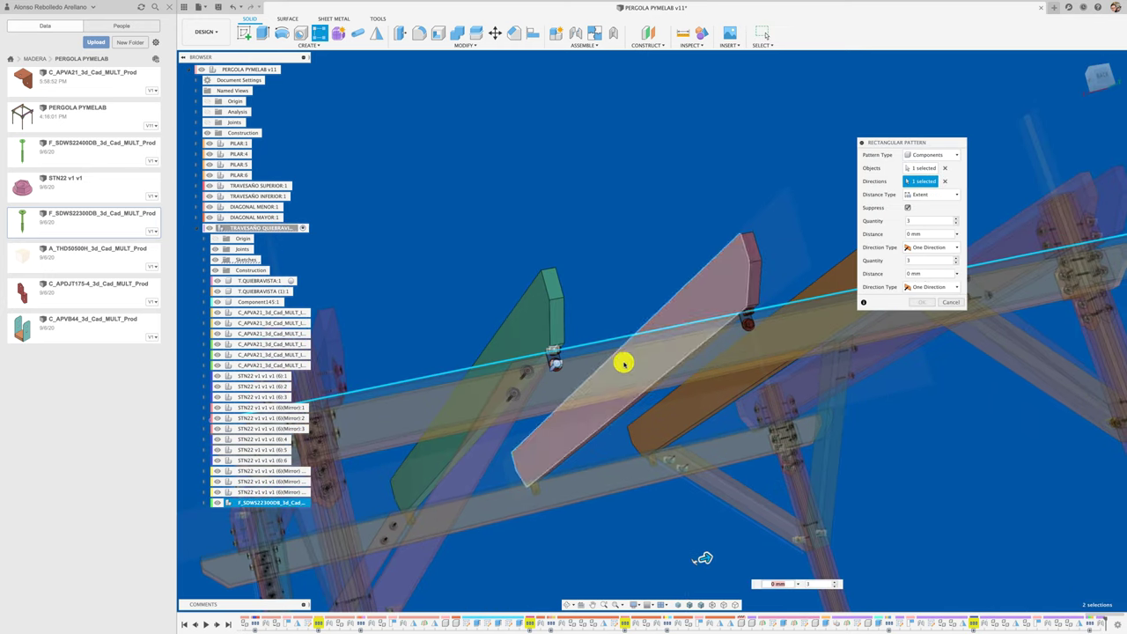
shift+middle_drag(624, 362, 715, 517)
drag(802, 475, 947, 429)
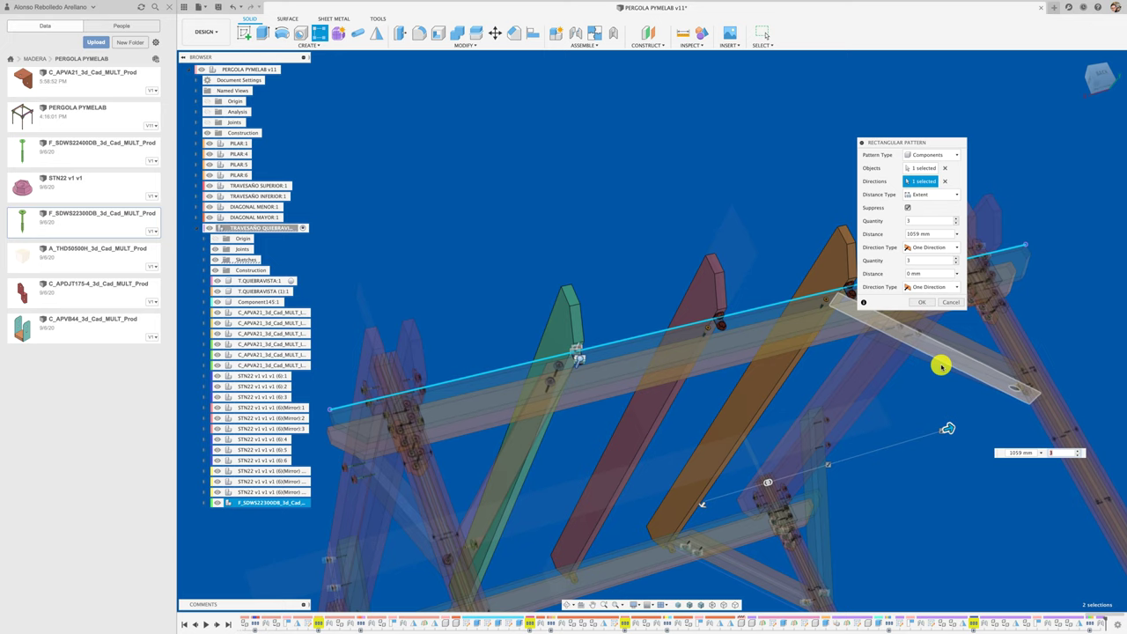
click(932, 216)
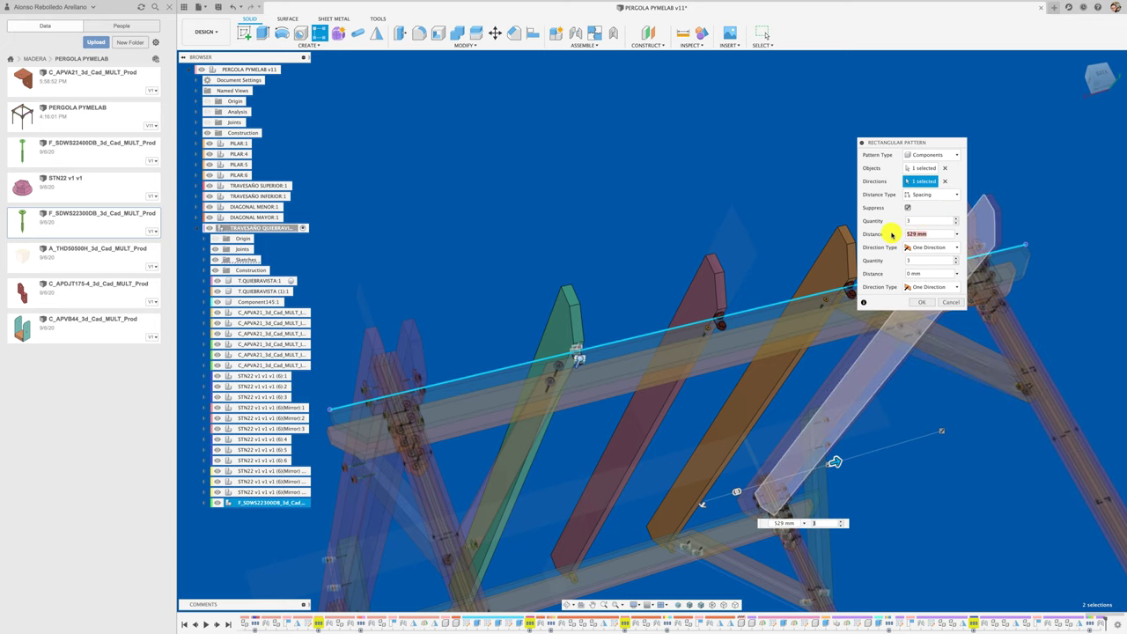
text(592)
shift+middle_drag(889, 231, 949, 248)
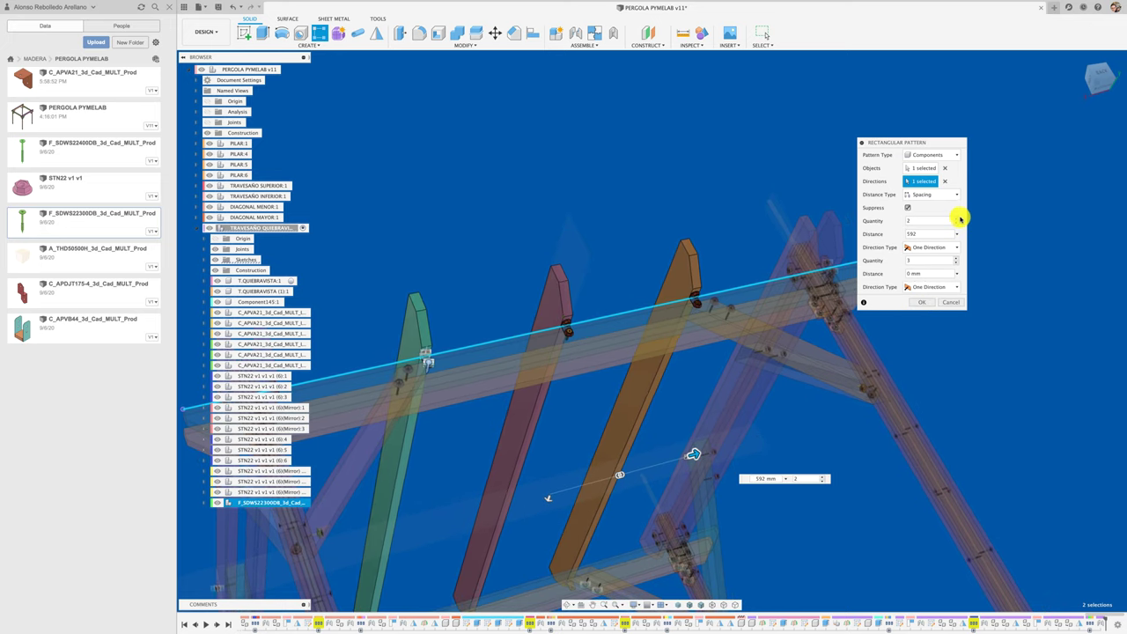
key(Return)
scroll(569, 277, up, 3)
scroll(662, 259, up, 3)
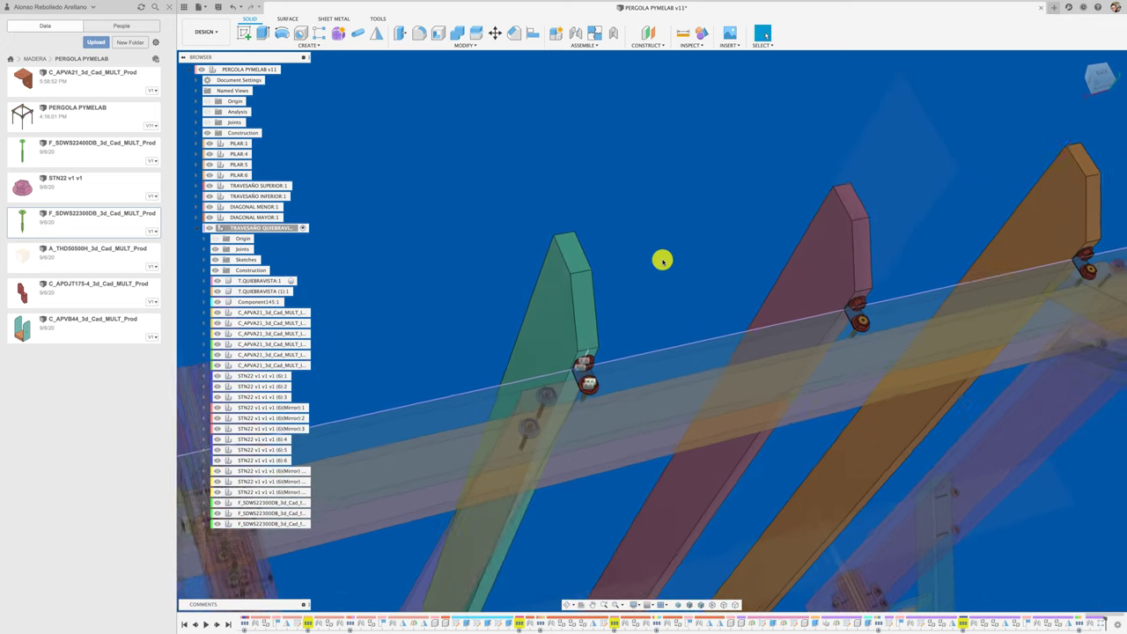
scroll(377, 377, down, 2)
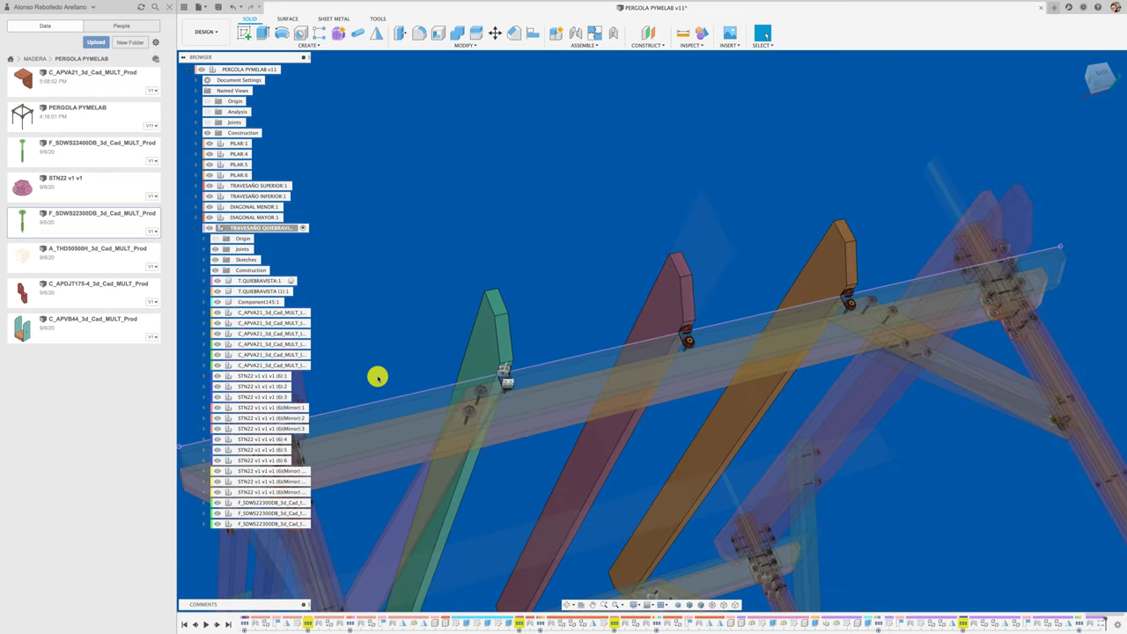
scroll(571, 420, up, 3)
scroll(571, 421, down, 2)
scroll(568, 423, up, 3)
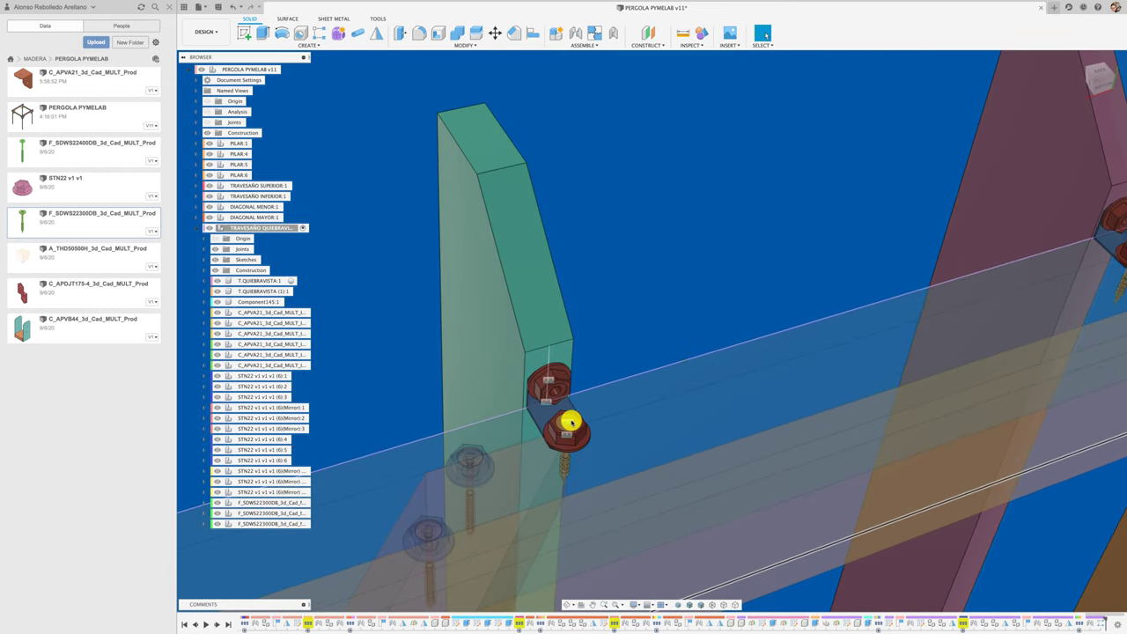
scroll(566, 425, down, 2)
scroll(581, 360, down, 3)
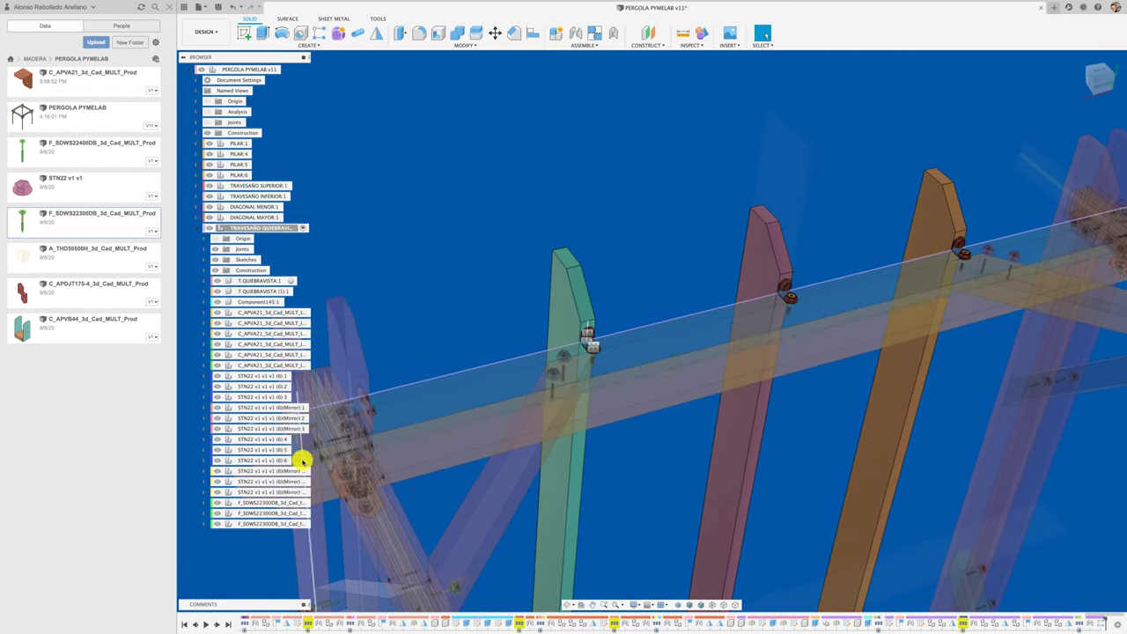
Paste a copy of the SDWS screw, raised 396 mm and rotated -90°
click(279, 524)
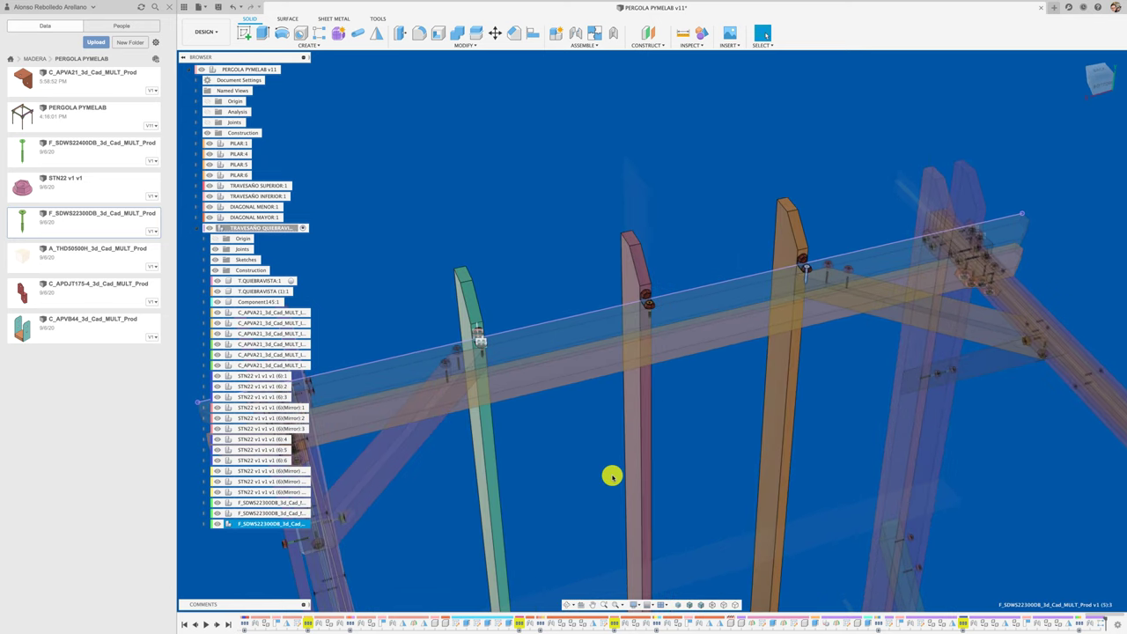
key(ctrl+v)
drag(840, 317, 837, 365)
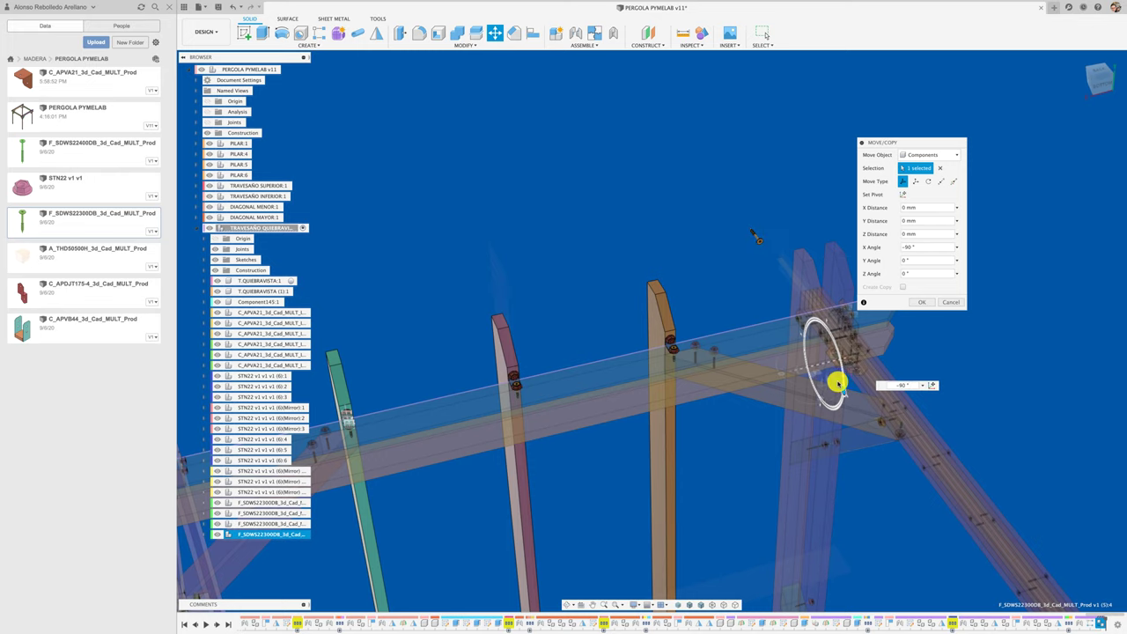
shift+middle_drag(838, 382, 911, 307)
click(922, 302)
shift+middle_drag(661, 264, 959, 205)
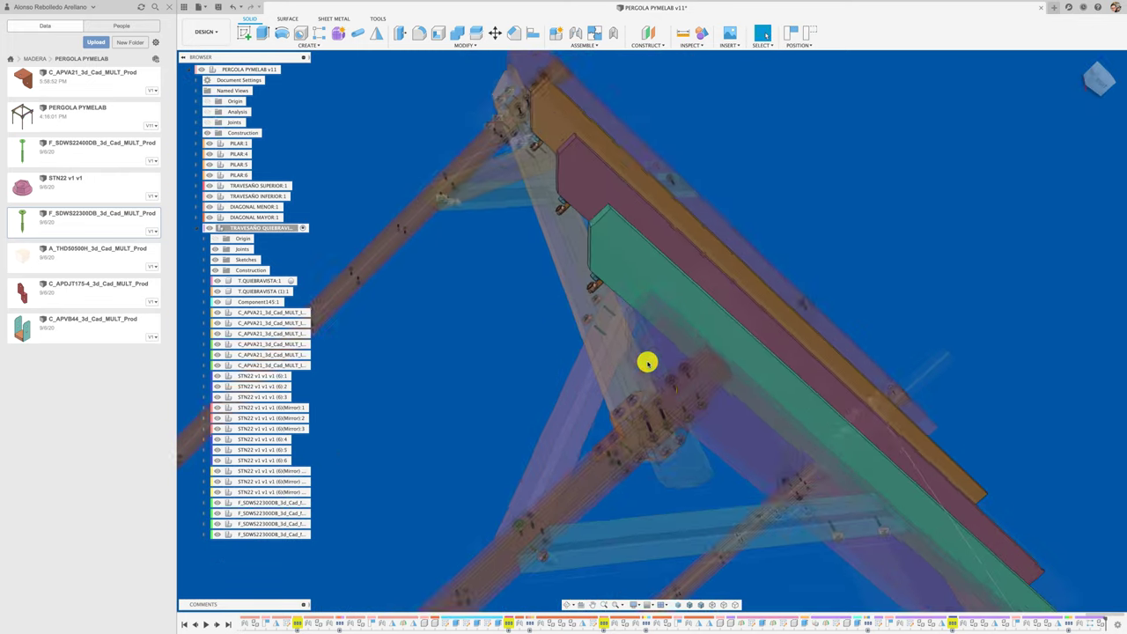
scroll(647, 362, up, 3)
scroll(648, 362, up, 3)
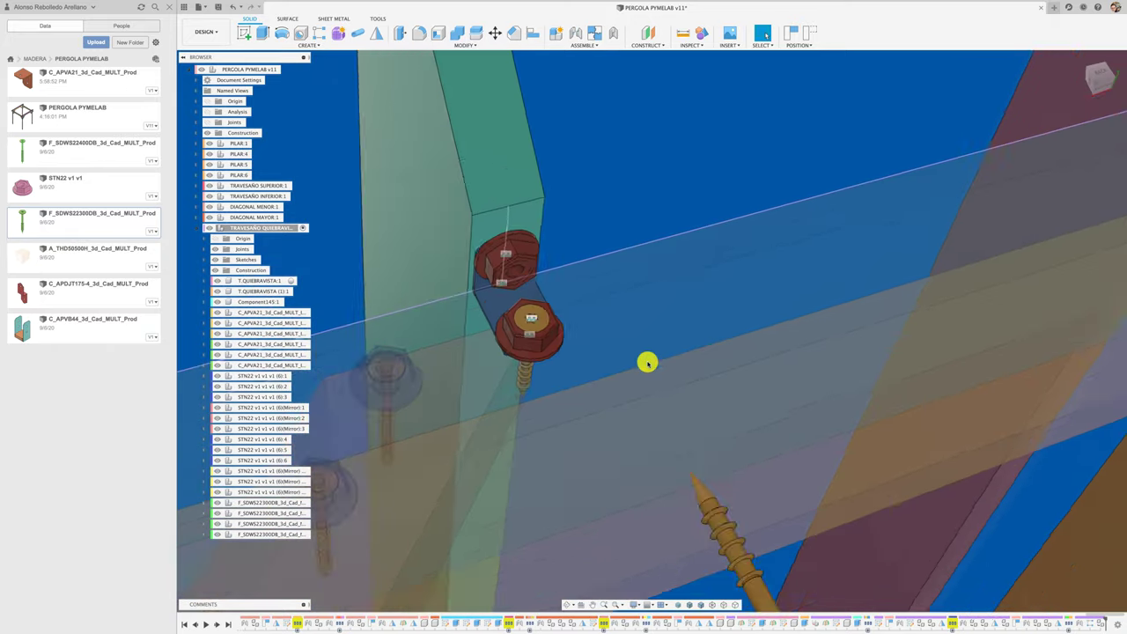
scroll(648, 362, down, 2)
Joint the copied screw to the nut at the green crossbeam's bracket
click(556, 322)
key(j)
click(687, 421)
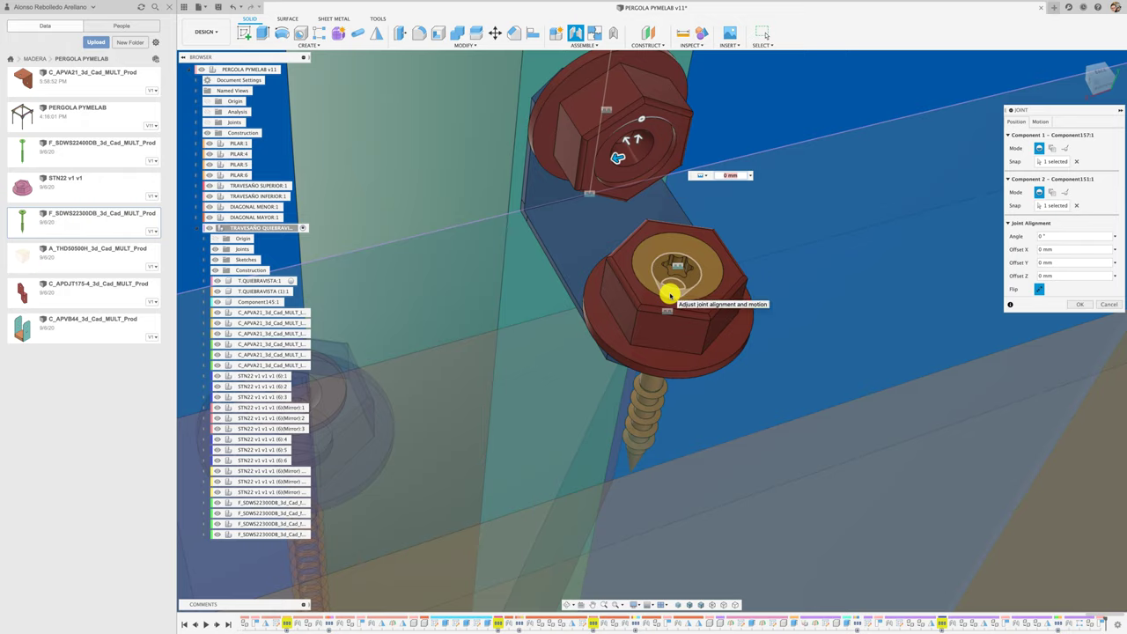
click(666, 290)
Seat the screw joint in the nut and start a pattern along the sketch line
key(Return)
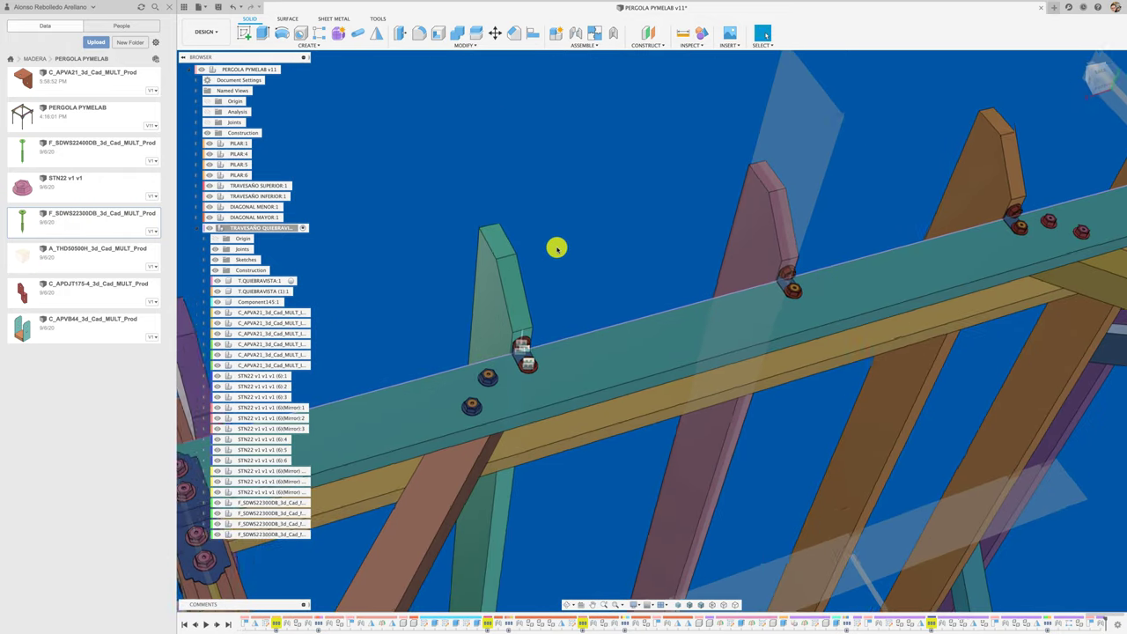
click(319, 33)
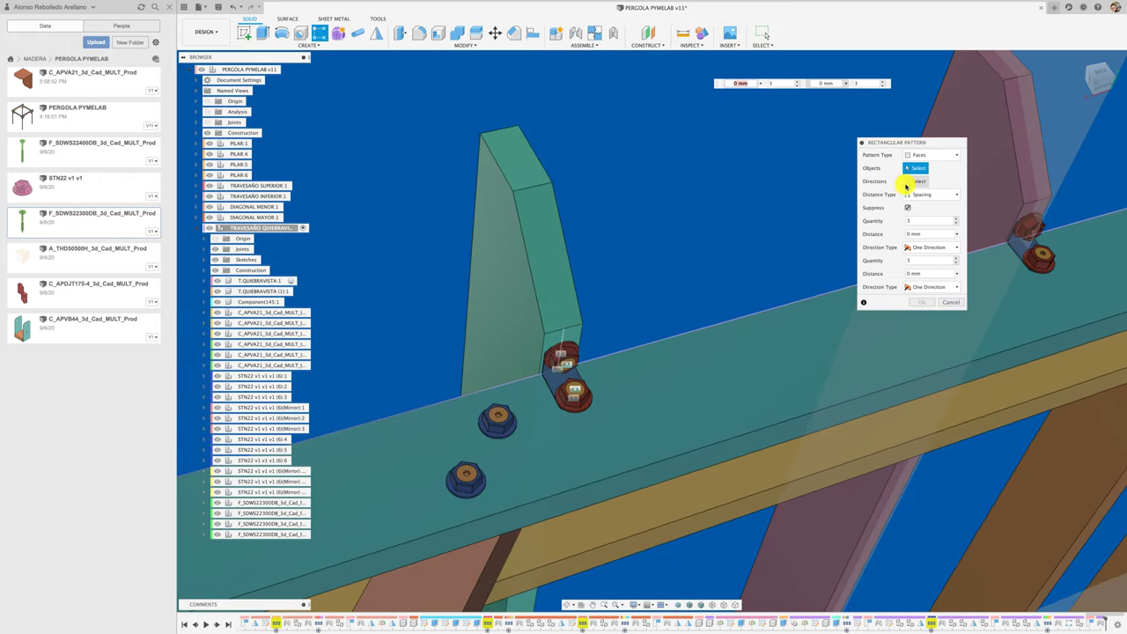
click(693, 330)
scroll(693, 331, down, 5)
scroll(693, 330, down, 2)
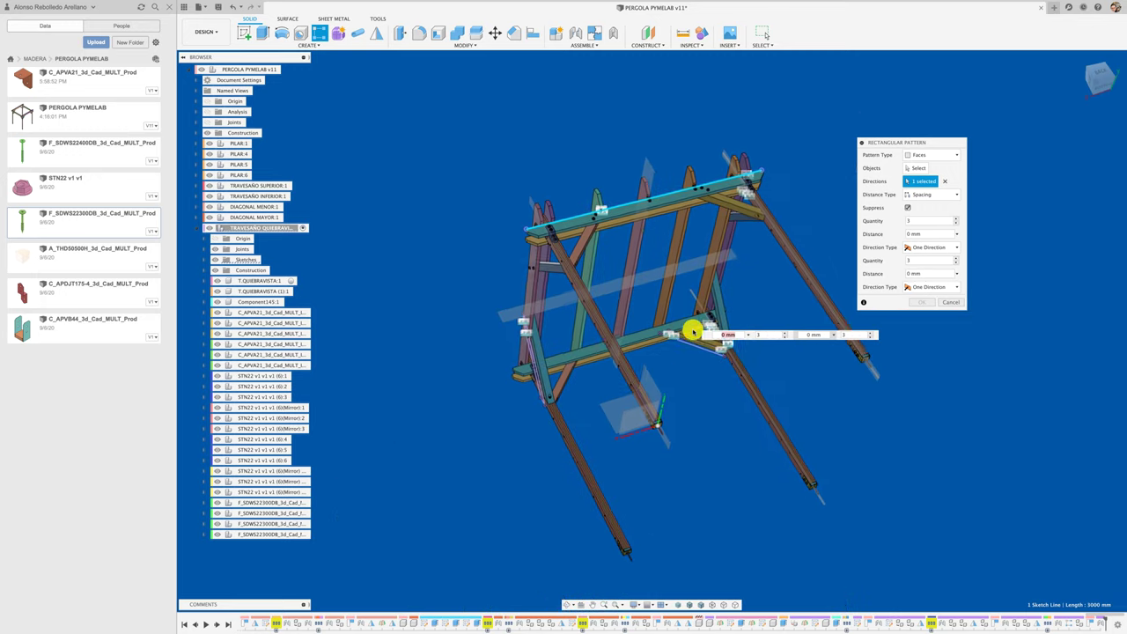
scroll(691, 328, up, 3)
scroll(781, 261, up, 5)
shift+middle_drag(591, 236, 690, 238)
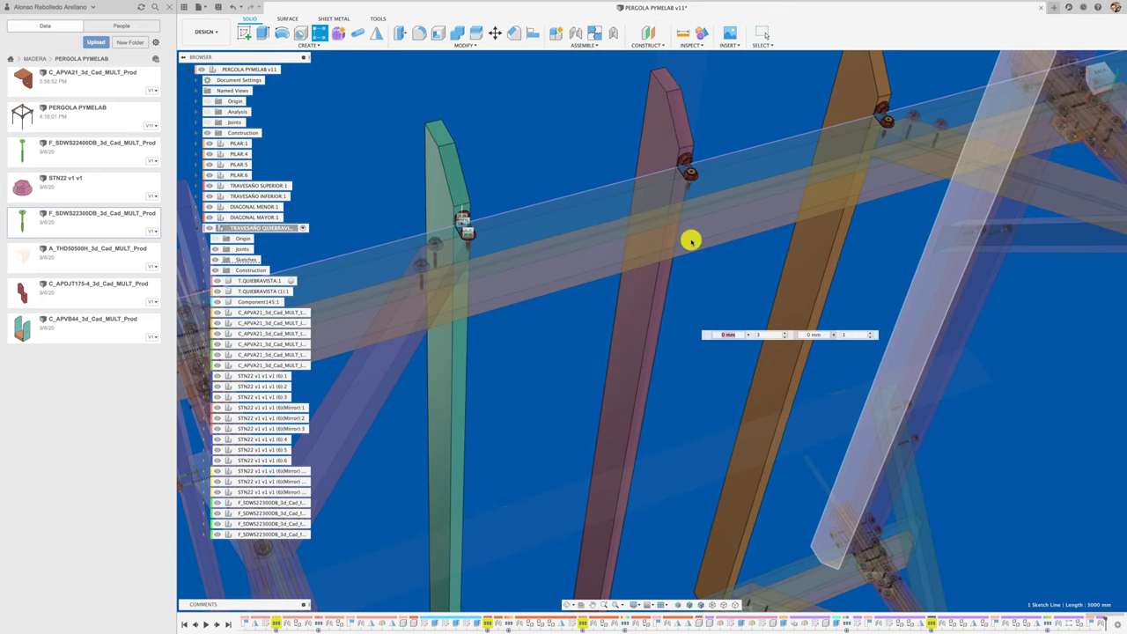
scroll(626, 199, up, 5)
Pattern the rotated screw by its nut face along the beam edge at 592 mm spacing
click(642, 301)
scroll(642, 301, down, 5)
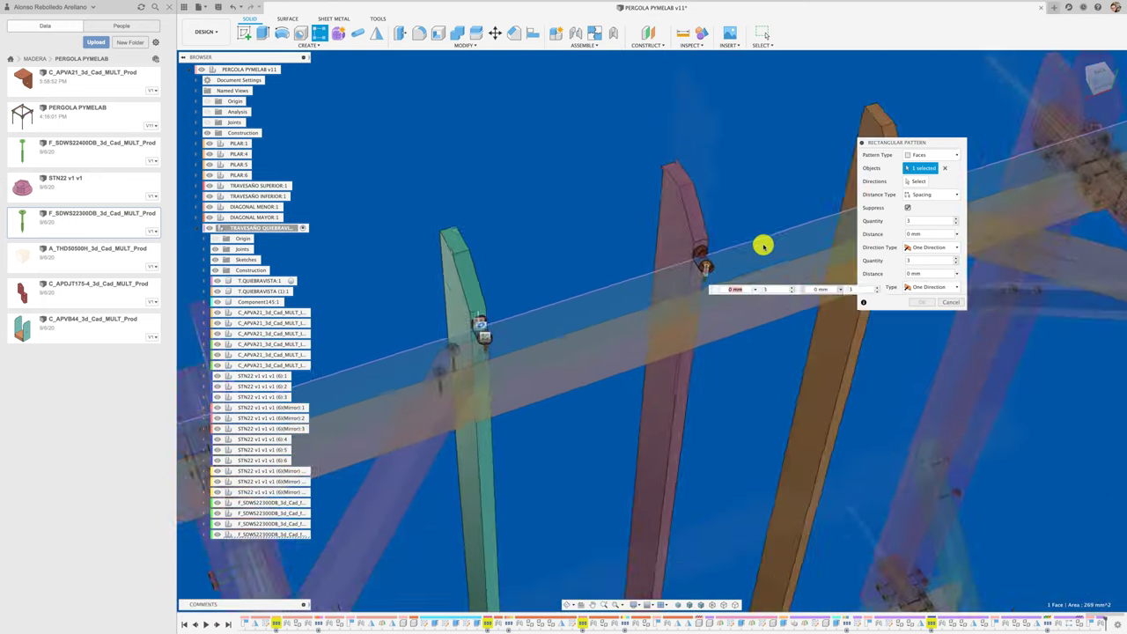
click(667, 302)
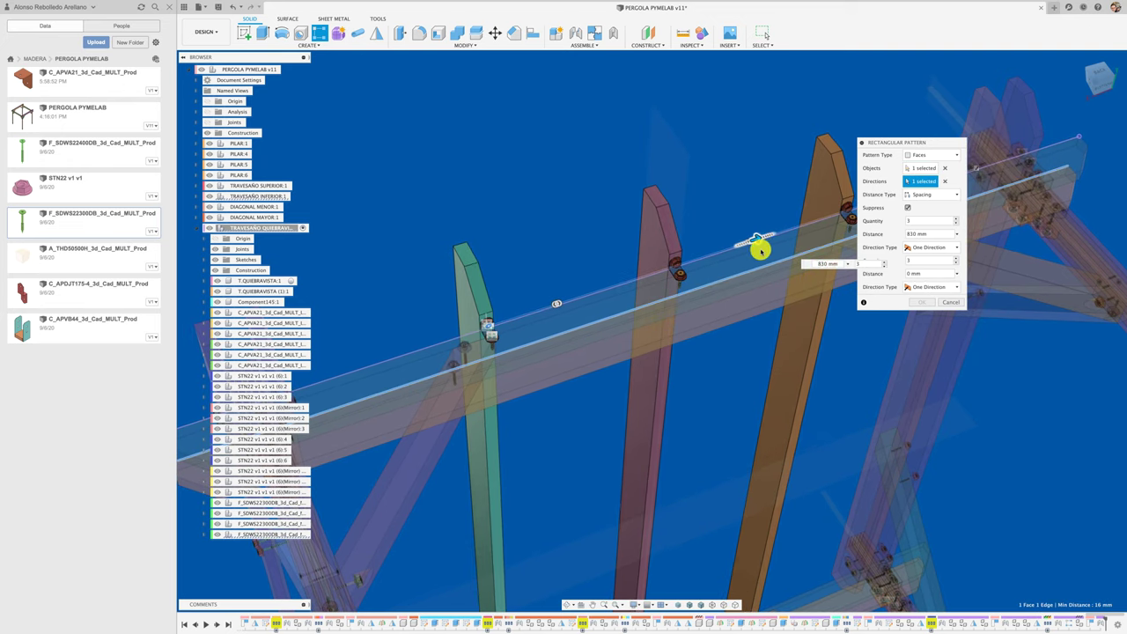
click(927, 234)
text(59)
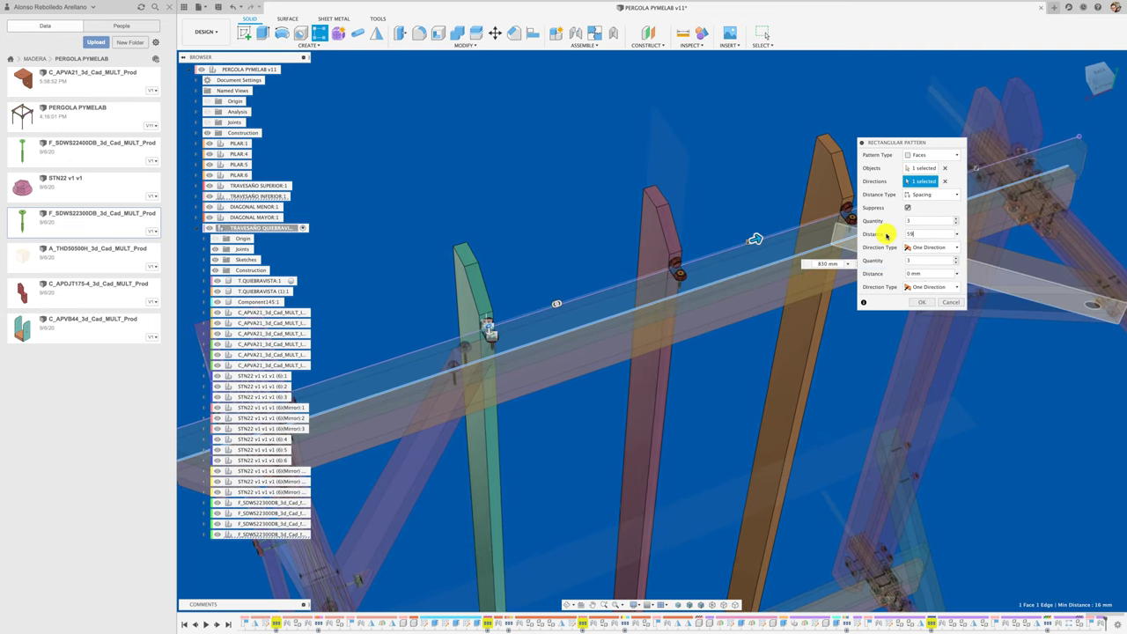
text(2)
click(920, 302)
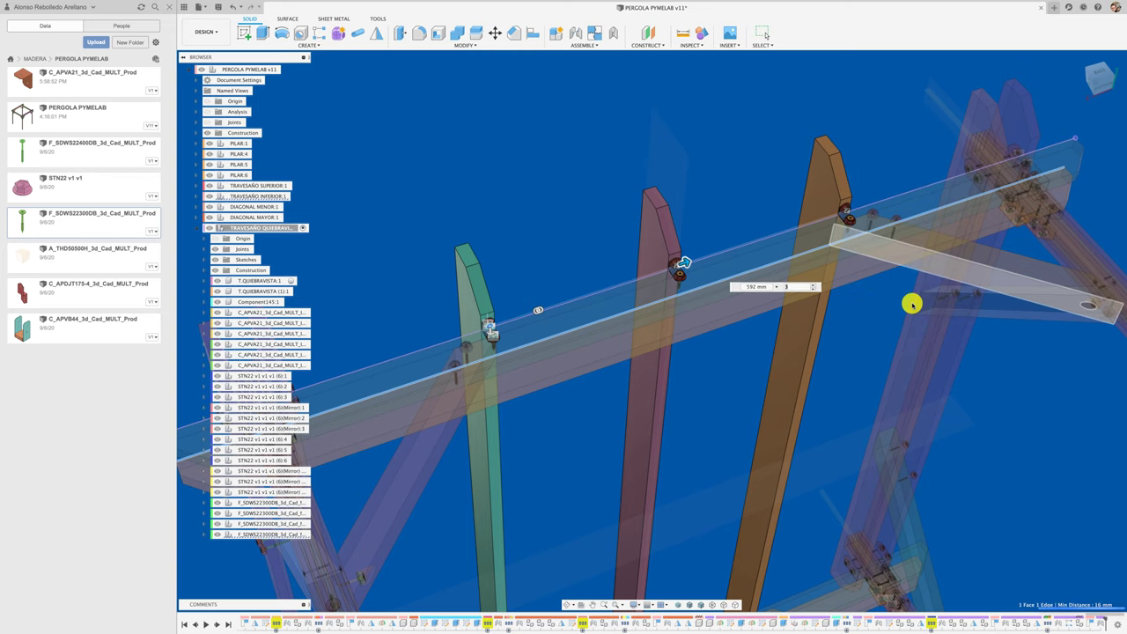
scroll(848, 305, up, 3)
scroll(848, 305, down, 5)
scroll(848, 305, up, 3)
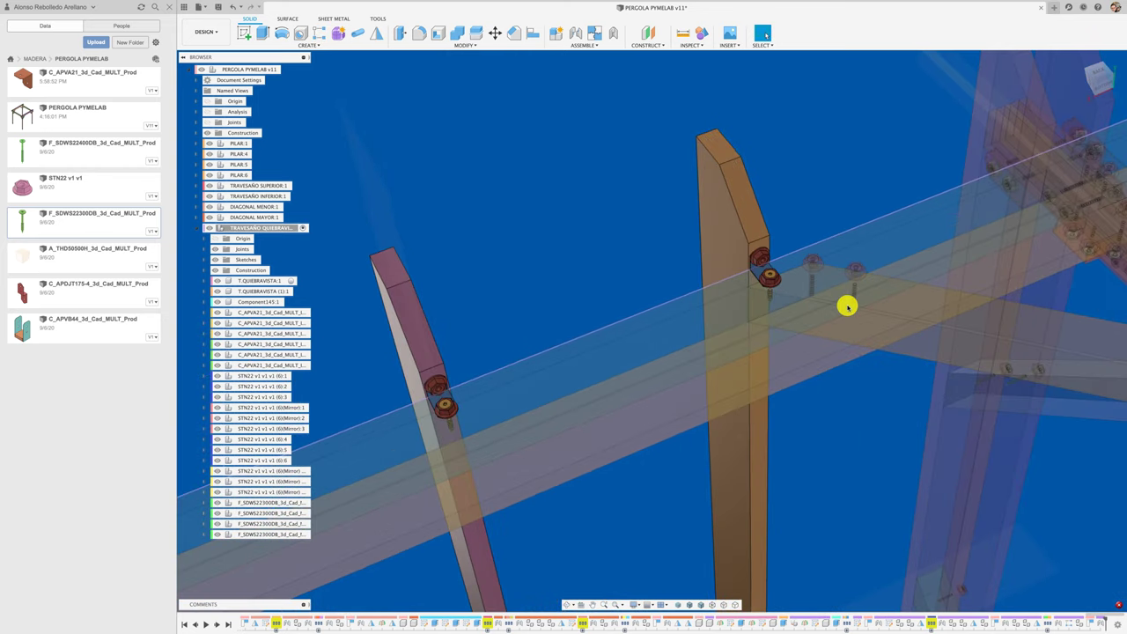
scroll(848, 305, down, 2)
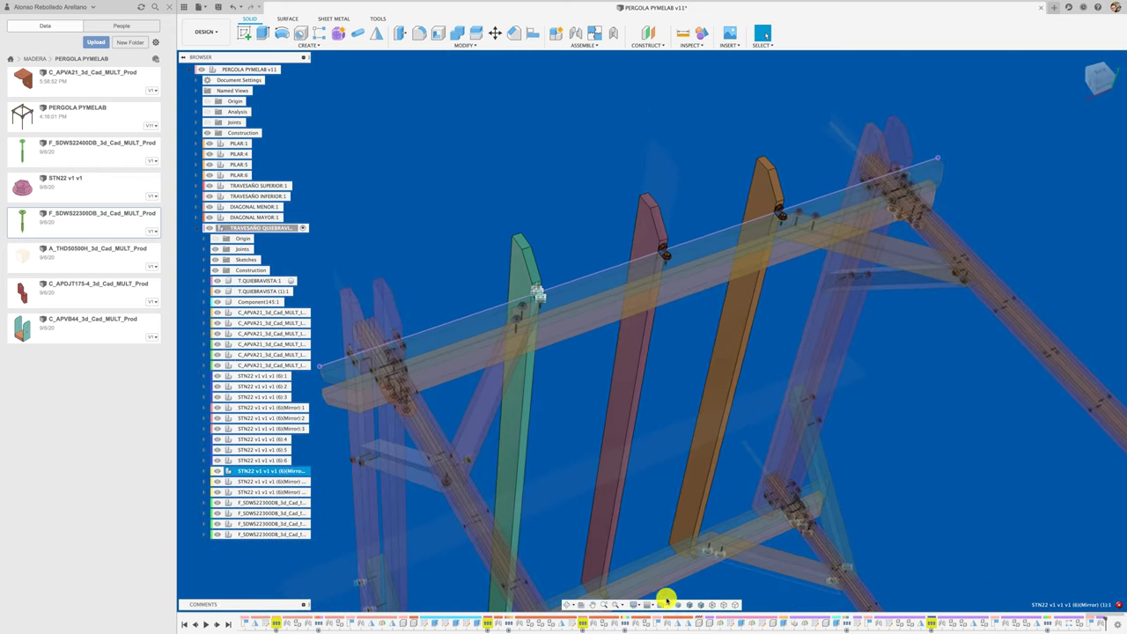
Change the viewport display settings for the model
click(666, 599)
click(715, 550)
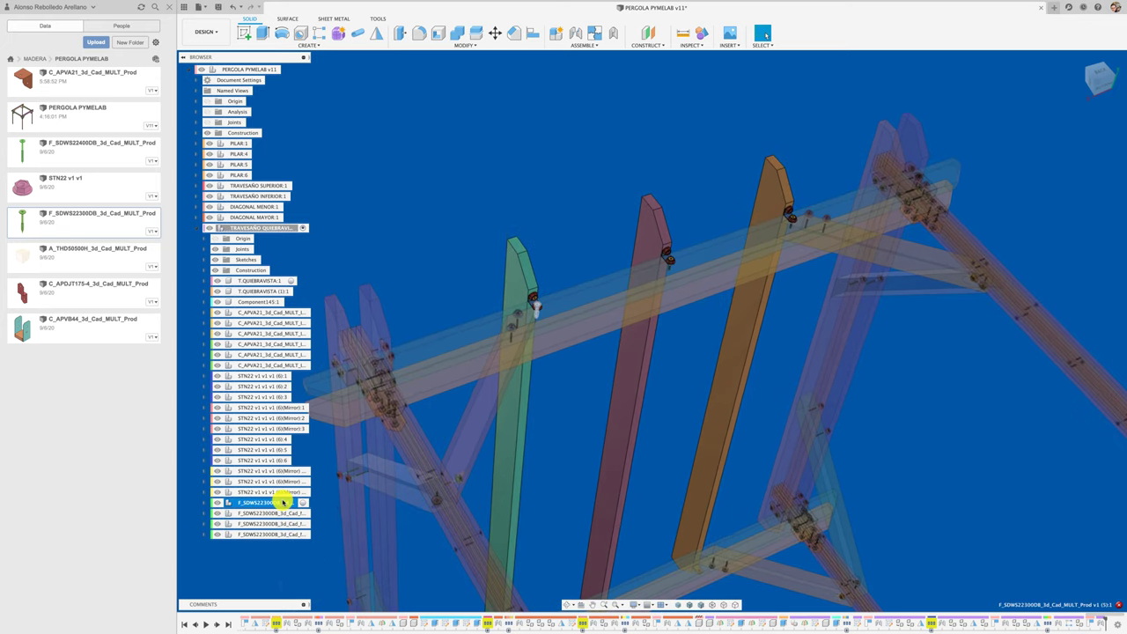
scroll(545, 442, down, 5)
scroll(593, 428, up, 3)
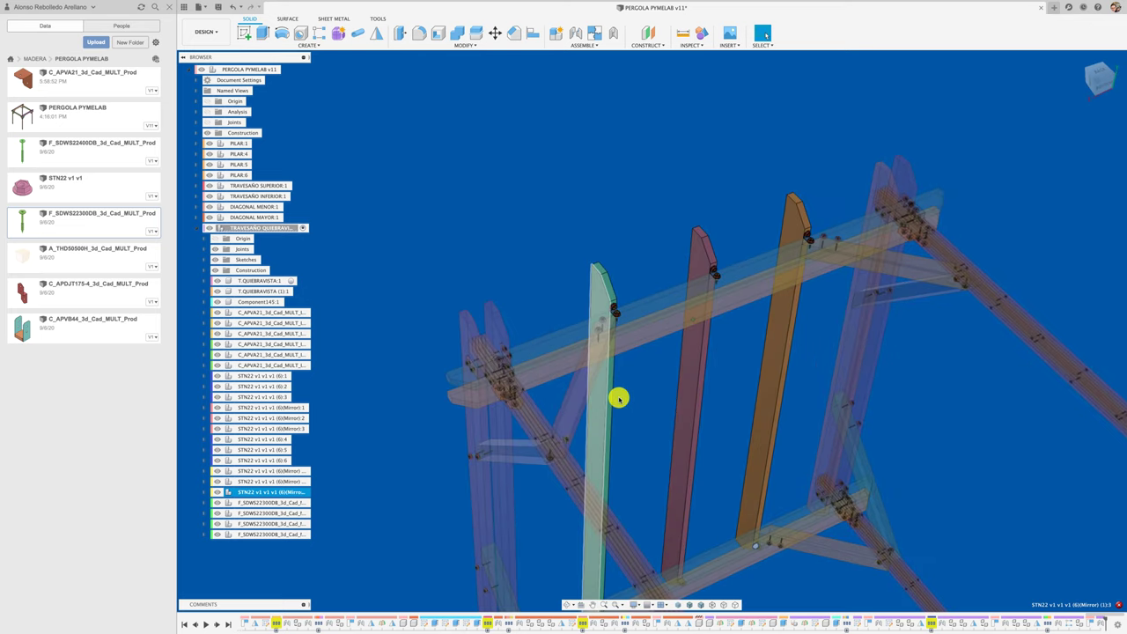
scroll(619, 396, up, 2)
scroll(637, 360, up, 3)
scroll(632, 392, down, 2)
Try patterning the screw face 3 times along the crossbeam edge at -592 mm, which errors
click(320, 32)
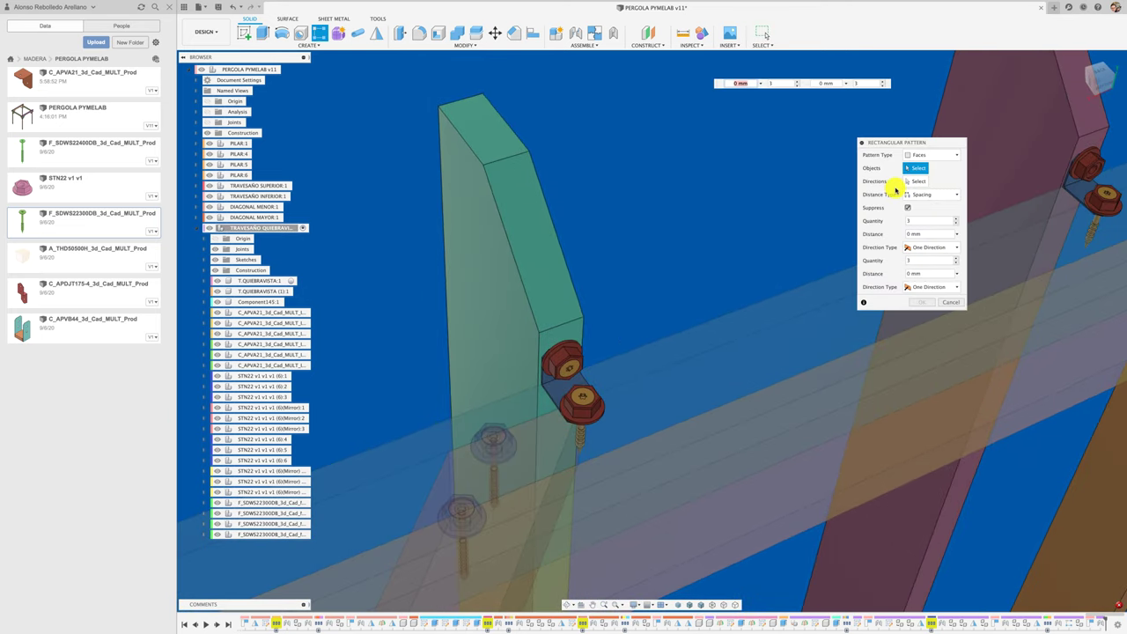
click(564, 373)
click(737, 339)
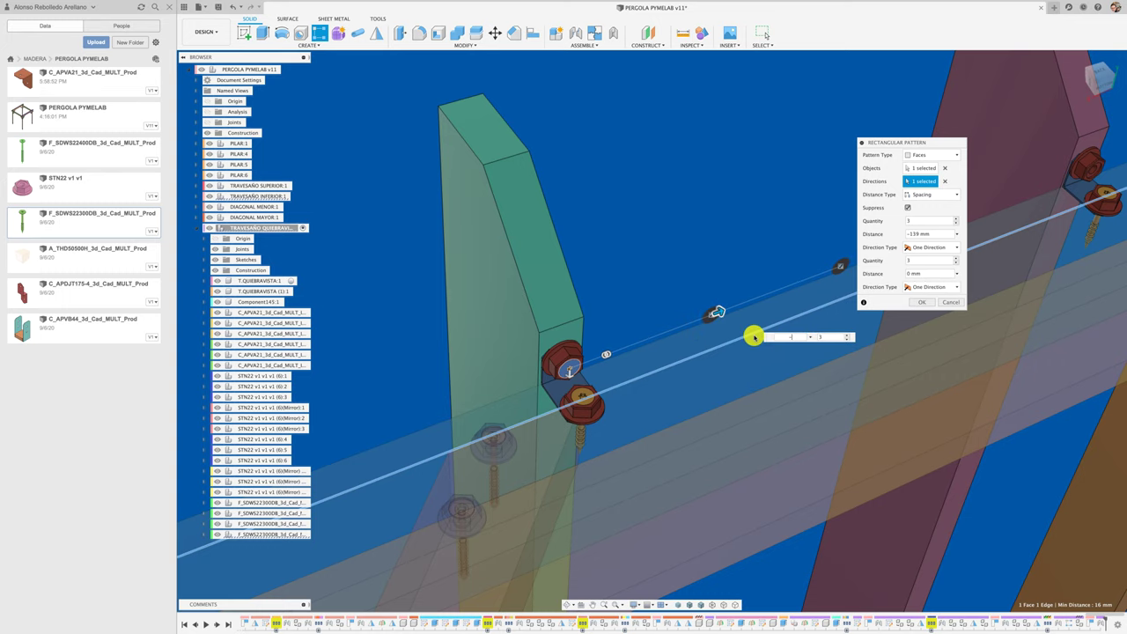
shift+scroll(754, 337, down, 5)
shift+scroll(754, 337, down, 5)
shift+scroll(754, 338, down, 5)
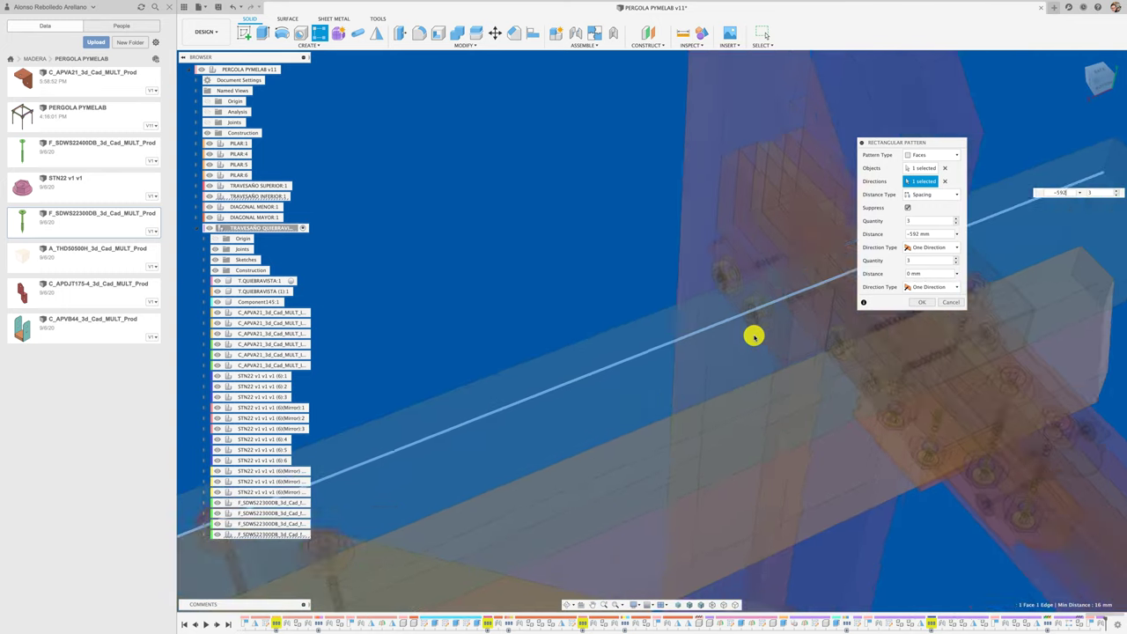
shift+scroll(754, 337, down, 5)
shift+scroll(754, 337, down, 5)
shift+scroll(754, 337, down, 3)
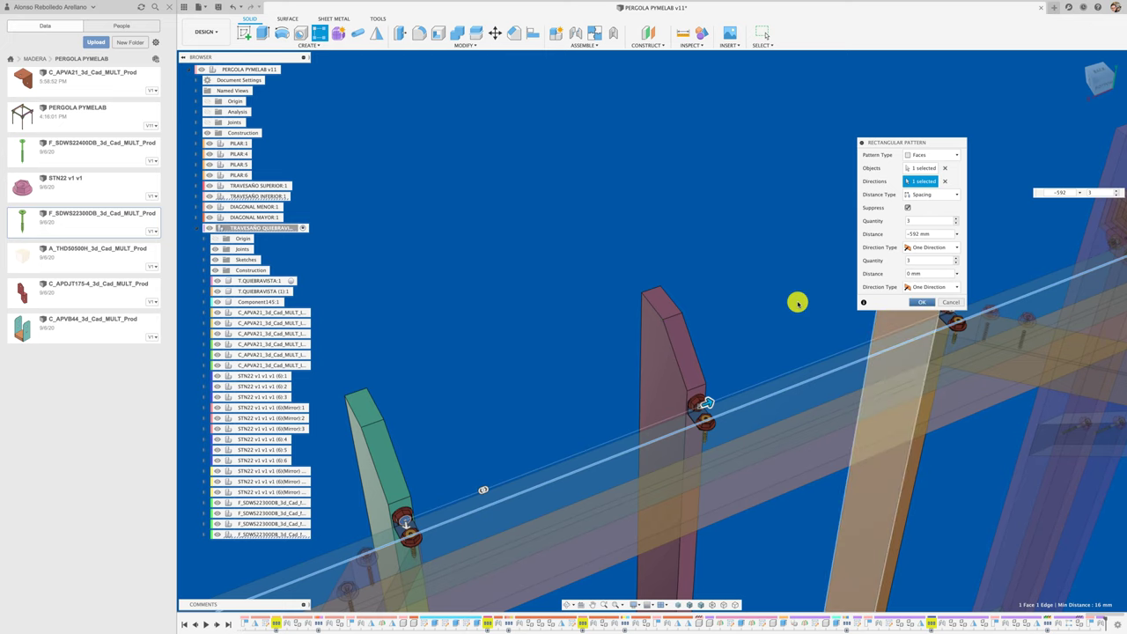
key(Return)
shift+scroll(798, 303, down, 5)
shift+scroll(798, 303, down, 5)
shift+scroll(797, 303, down, 5)
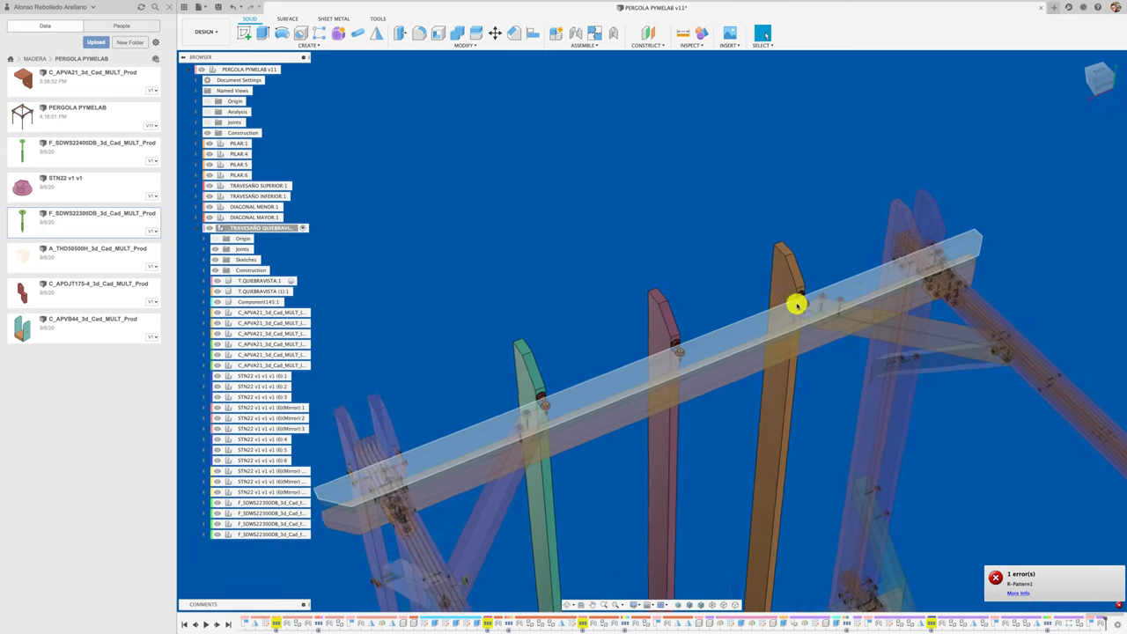
shift+scroll(796, 304, down, 5)
Paste a copy of the F_SDWS22300DB screw from the browser
click(280, 535)
key(ctrl+v)
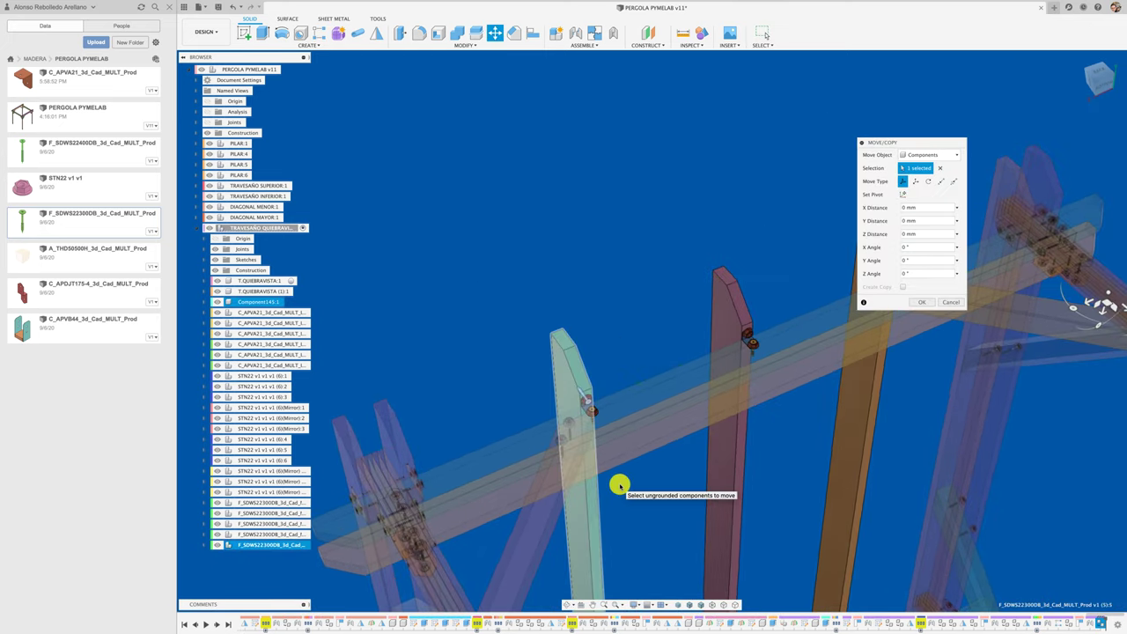
scroll(667, 448, down, 5)
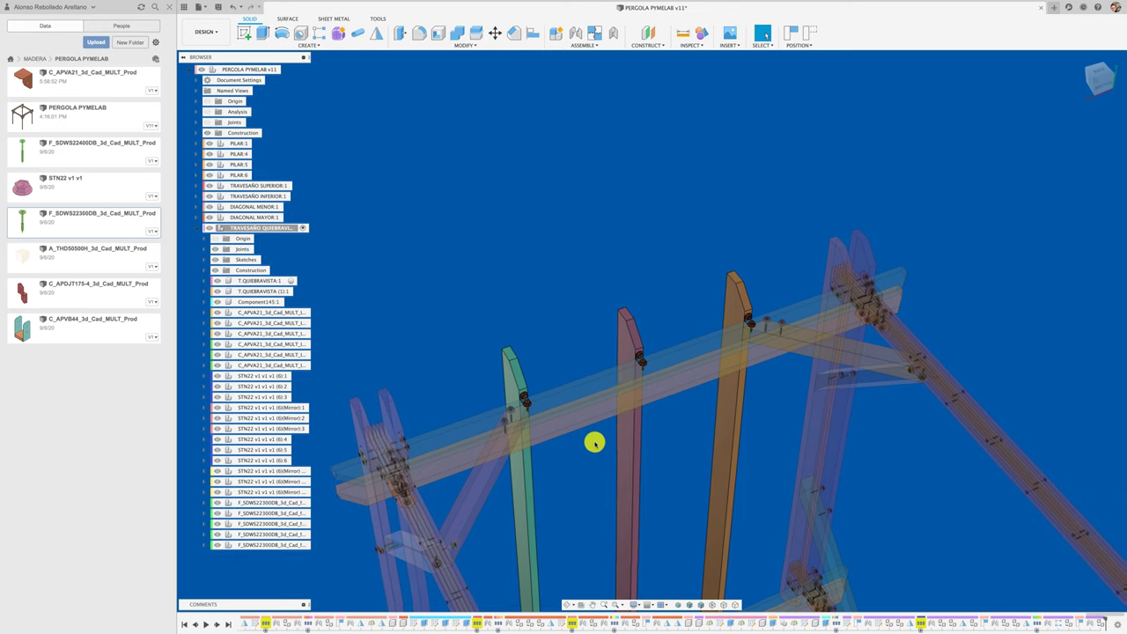
scroll(594, 440, up, 3)
click(564, 322)
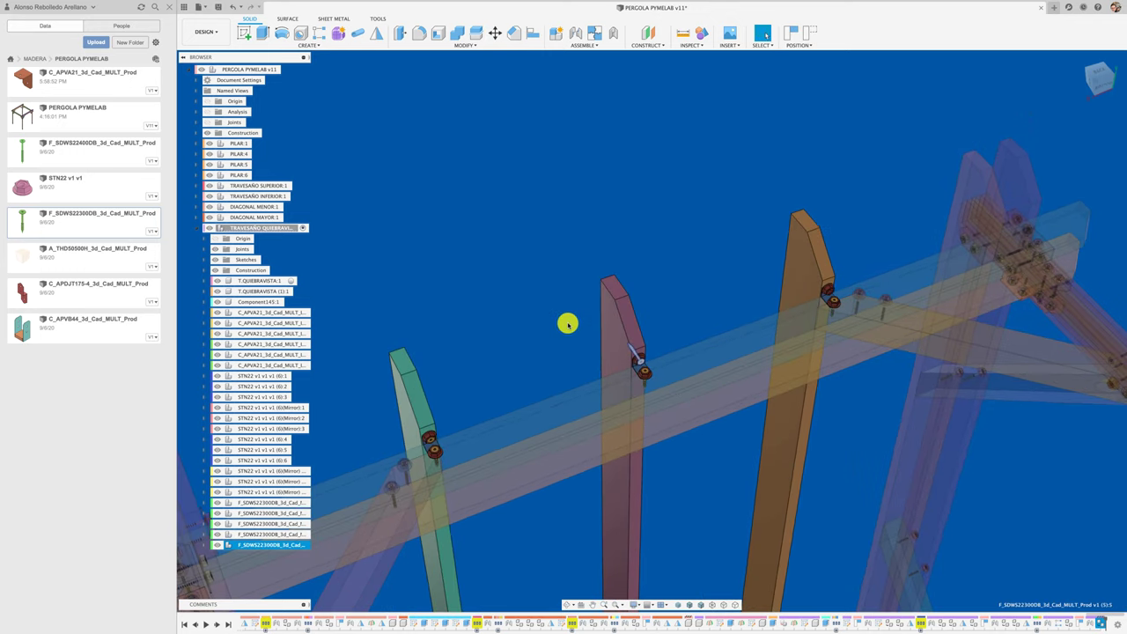
scroll(655, 400, down, 3)
Move the screw copy -592 mm along the crossbeam to the next rafter joint
key(m)
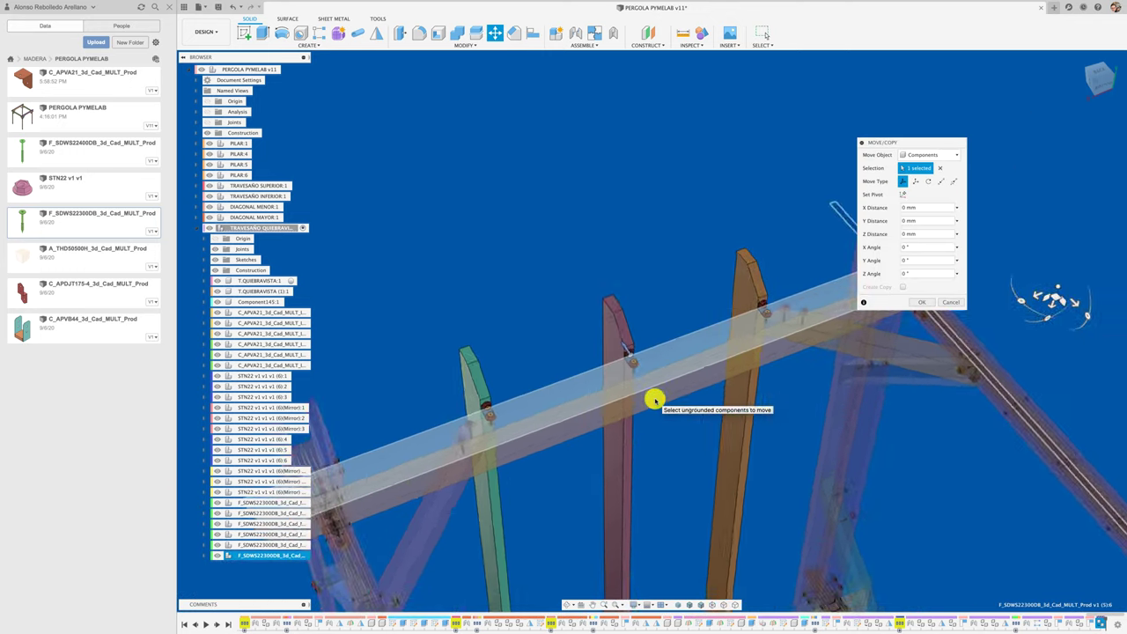
scroll(655, 399, down, 3)
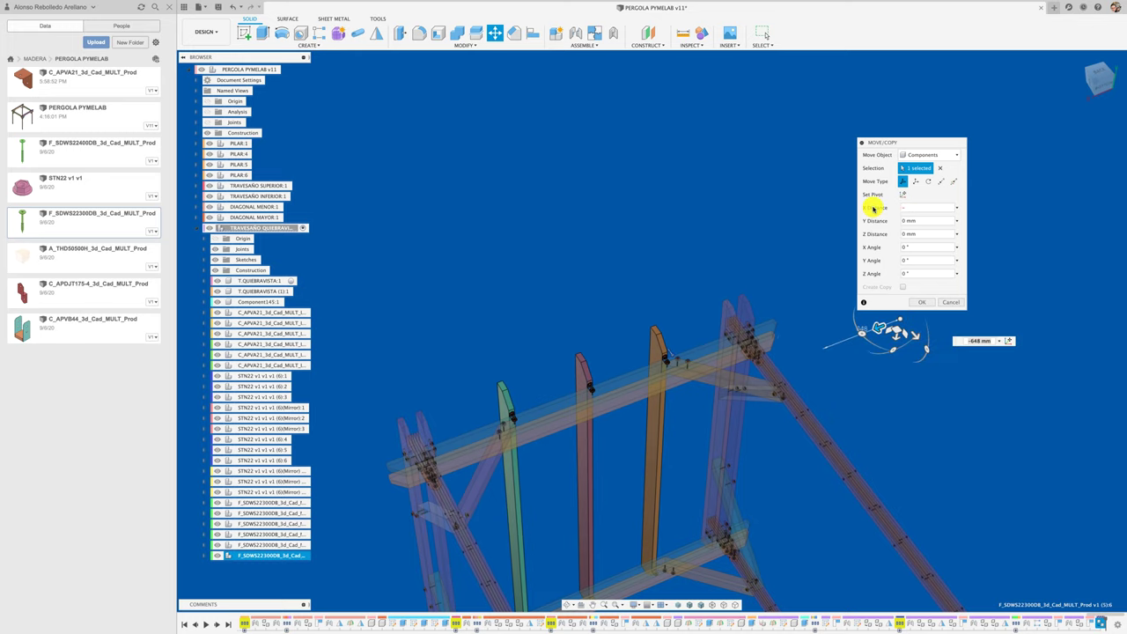
key(Return)
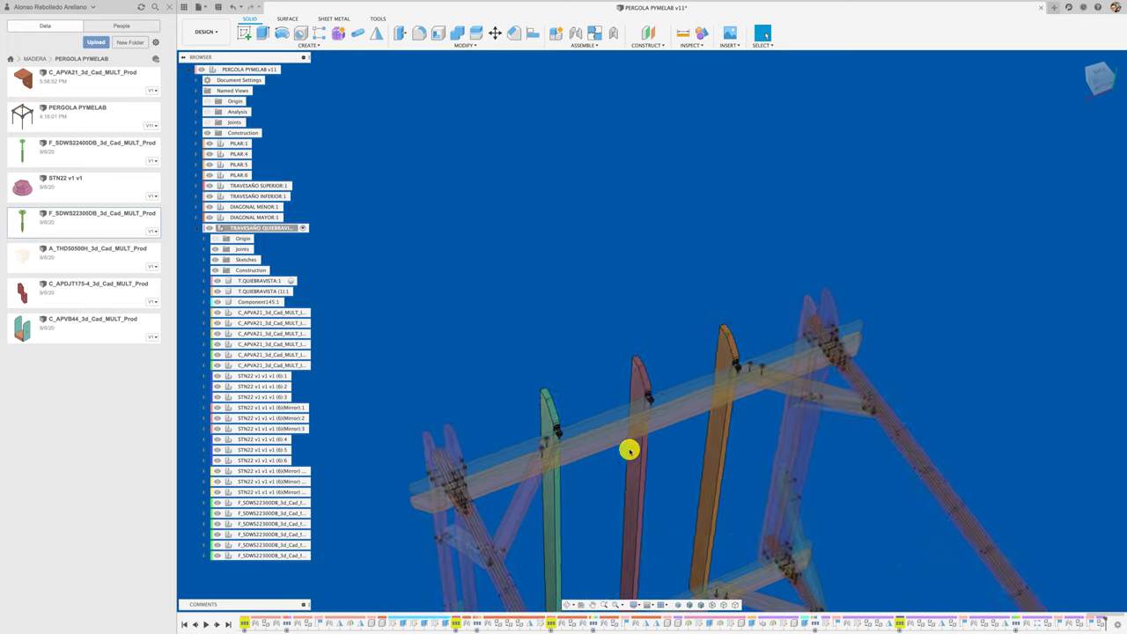
scroll(628, 450, up, 3)
scroll(629, 451, up, 3)
scroll(629, 451, up, 3)
shift+middle_drag(629, 451, 629, 451)
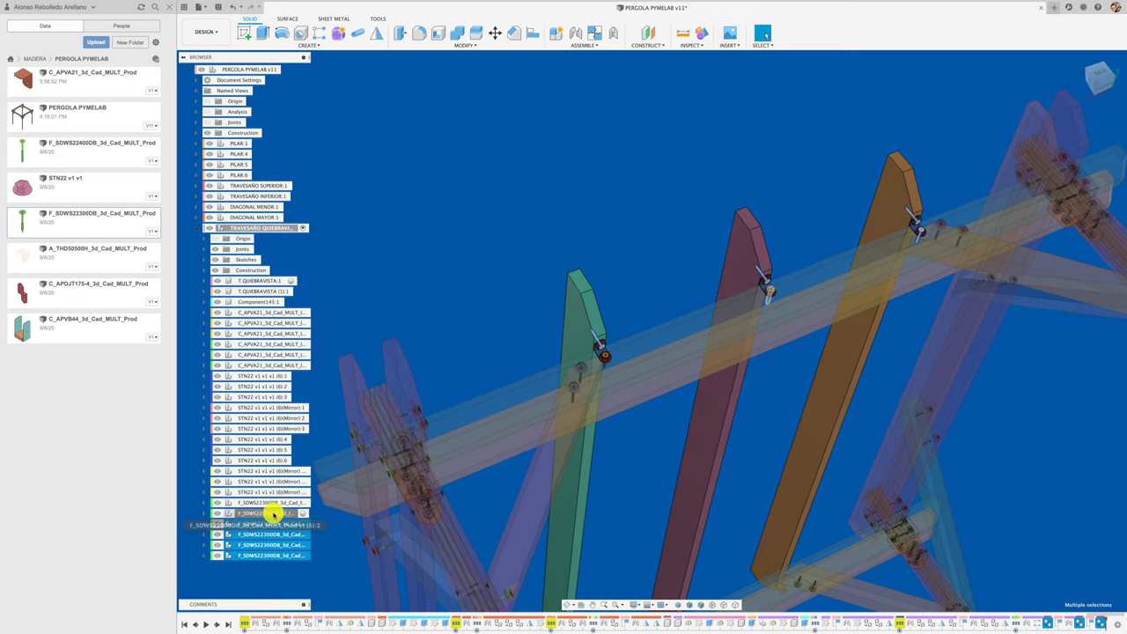
Mirror the six screws across the central work plane, with construction planes made visible
click(376, 33)
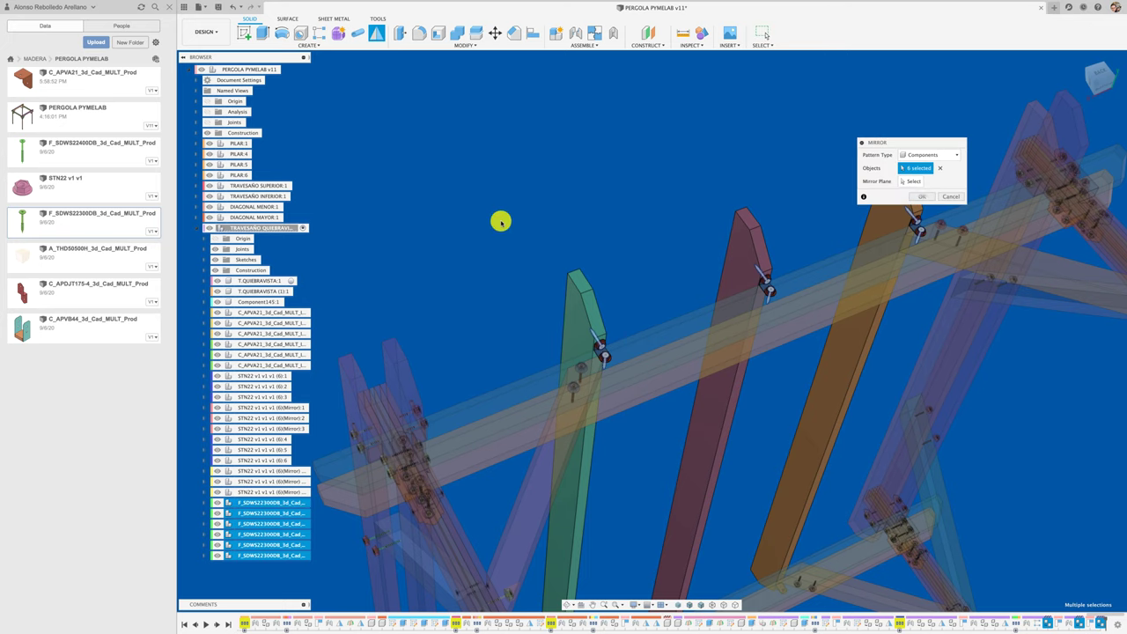
mouse_move(501, 221)
shift+middle_down()
mouse_move(906, 181)
mouse_move(643, 327)
shift+middle_up()
click(635, 605)
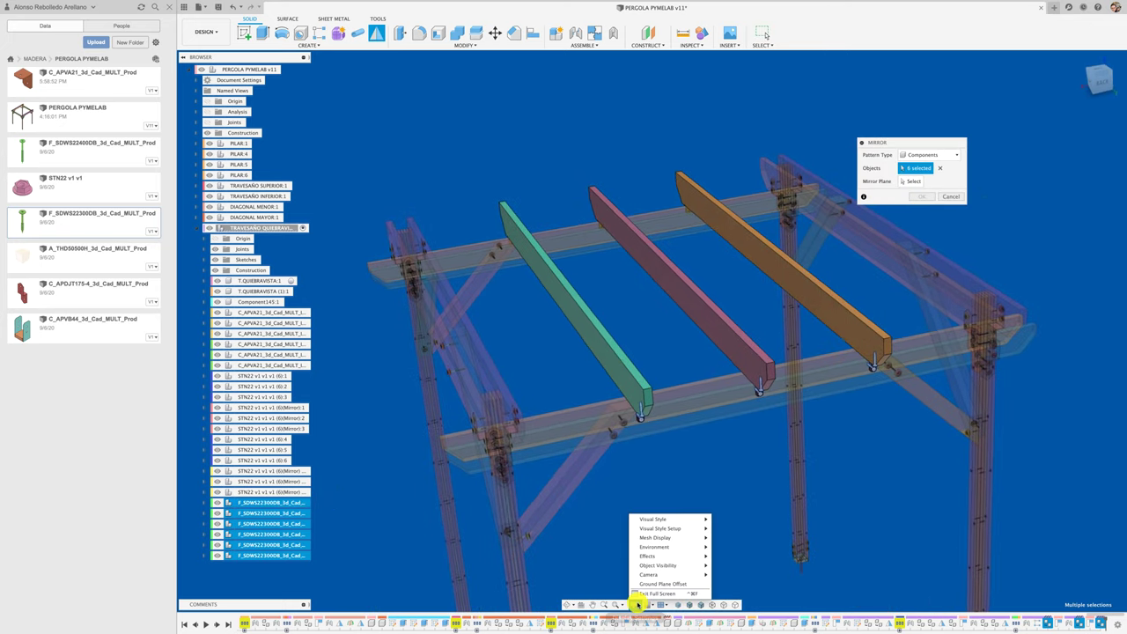
click(717, 589)
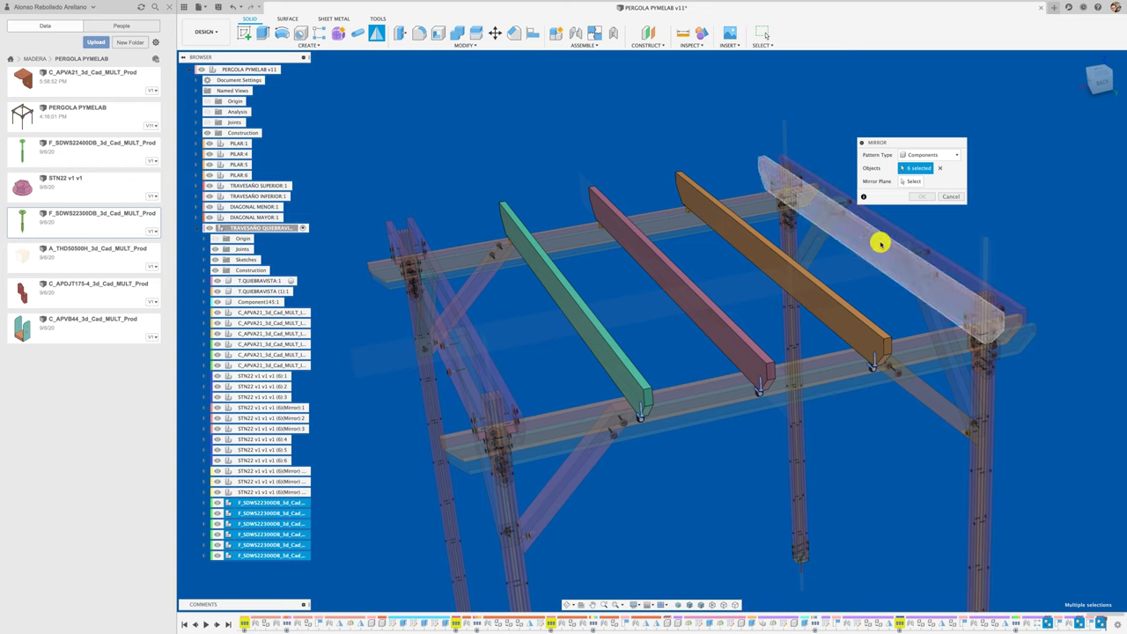
click(881, 239)
shift+middle_drag(657, 309, 843, 242)
mouse_move(735, 314)
shift+middle_down()
mouse_move(553, 244)
mouse_move(637, 325)
mouse_move(472, 239)
shift+middle_up()
key(Return)
Collapse the TRAVESAÑO QUEBRAVISTA parts list and activate the top-level pergola assembly
scroll(637, 325, up, 3)
scroll(636, 326, up, 3)
scroll(637, 326, down, 5)
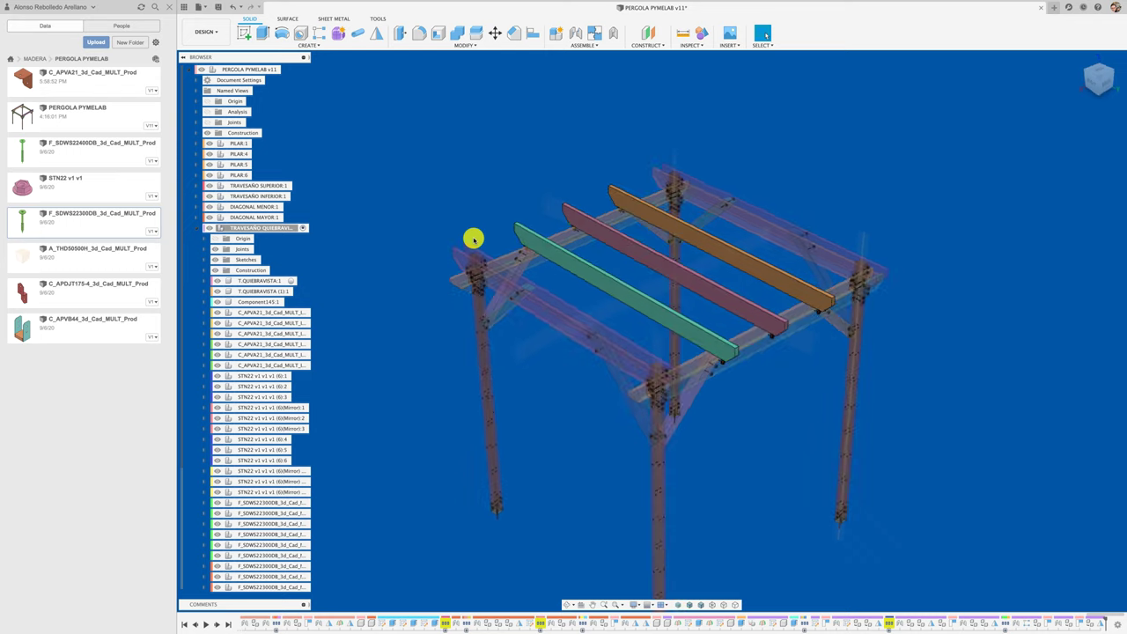
click(196, 228)
click(288, 69)
Save the current pergola design
mouse_move(374, 154)
shift+middle_down()
mouse_move(458, 146)
mouse_move(469, 338)
shift+middle_up()
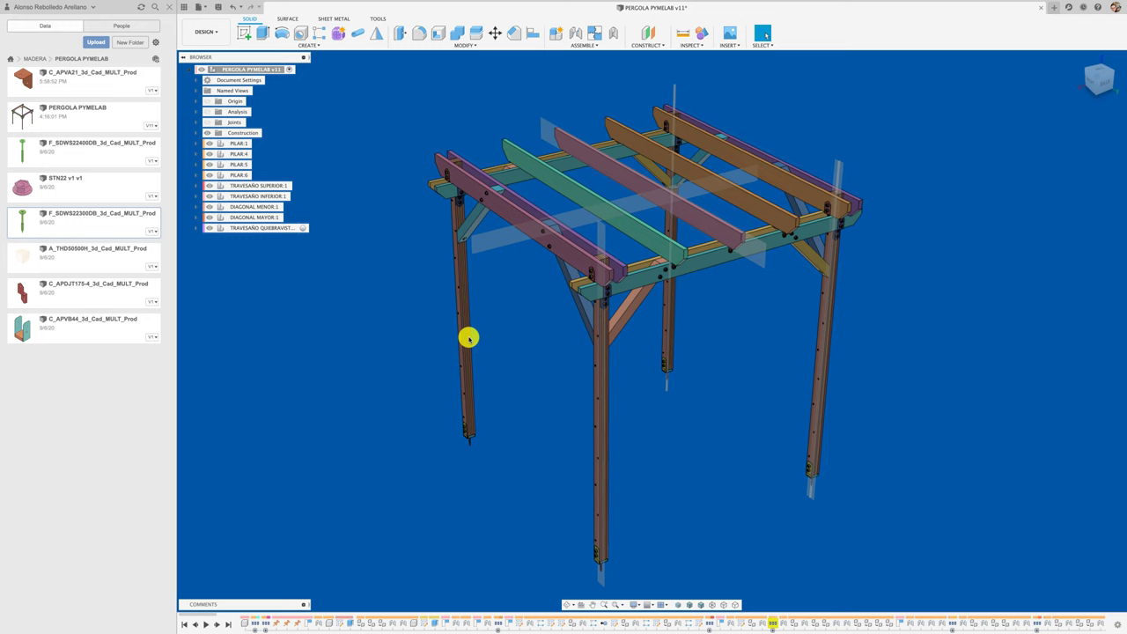
click(218, 7)
click(568, 317)
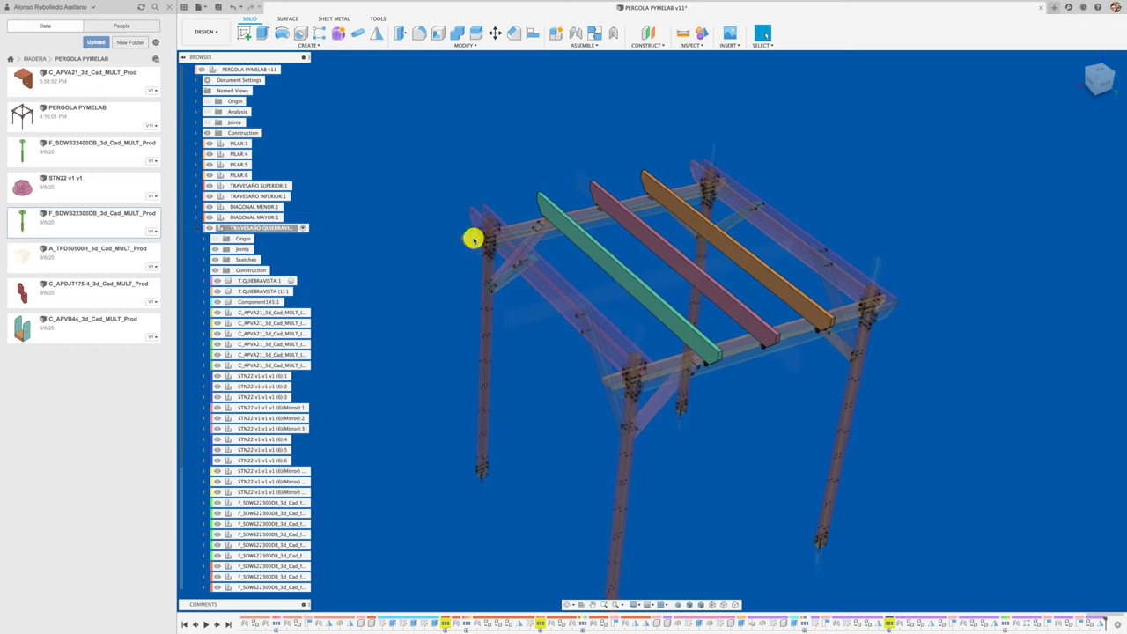
Activate the root PERGOLA PYMELAB assembly and save it as a new version
click(196, 228)
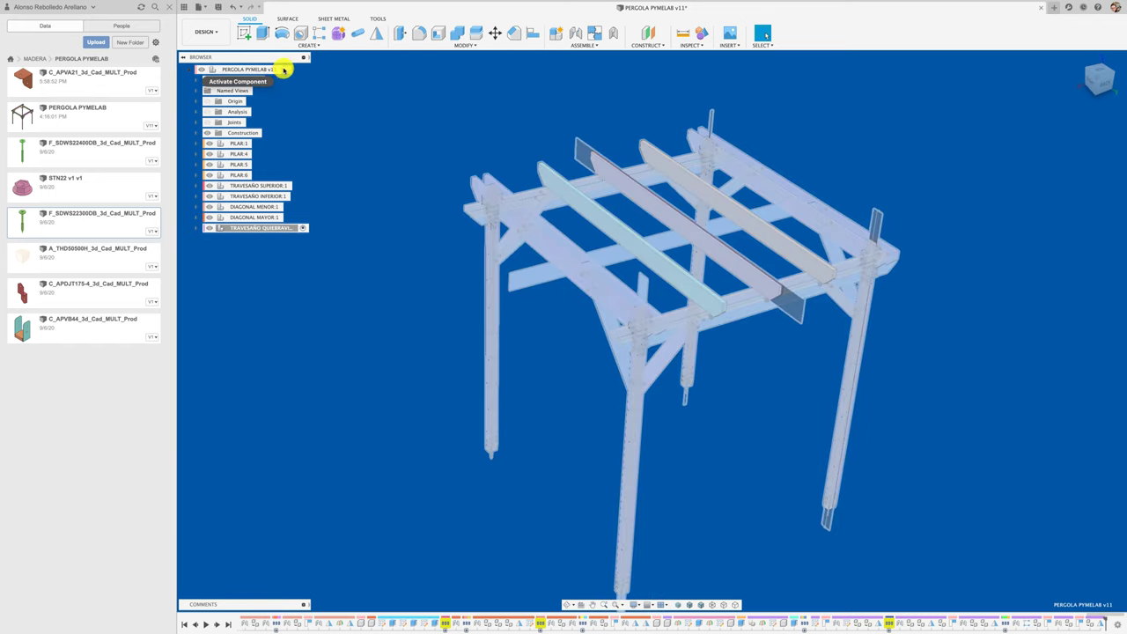
click(285, 68)
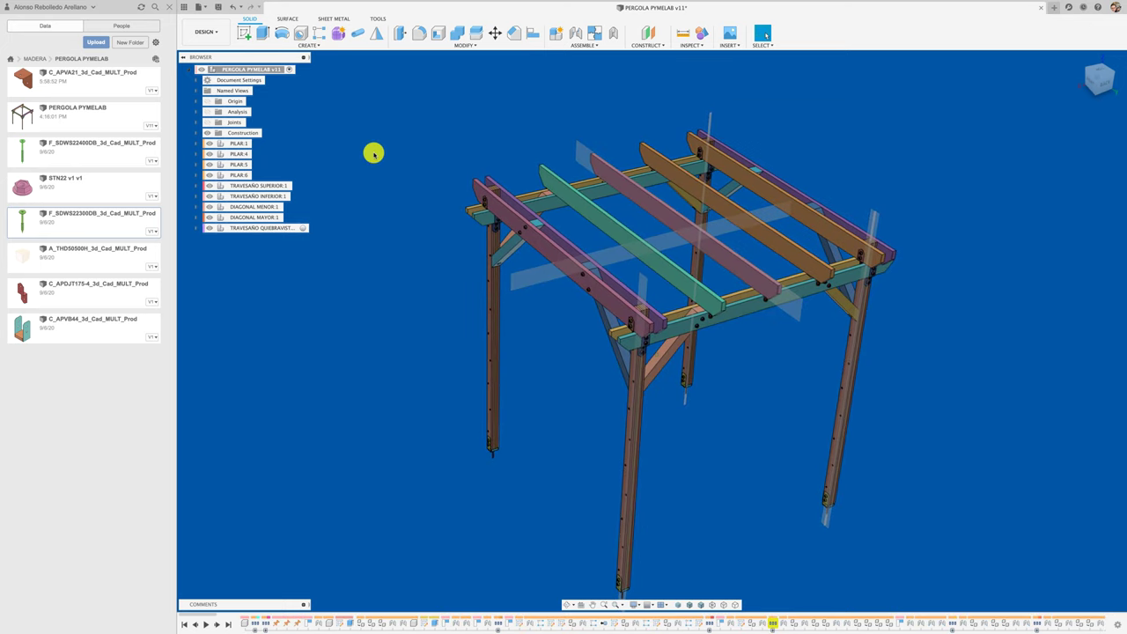
shift+scroll(373, 153, left, 5)
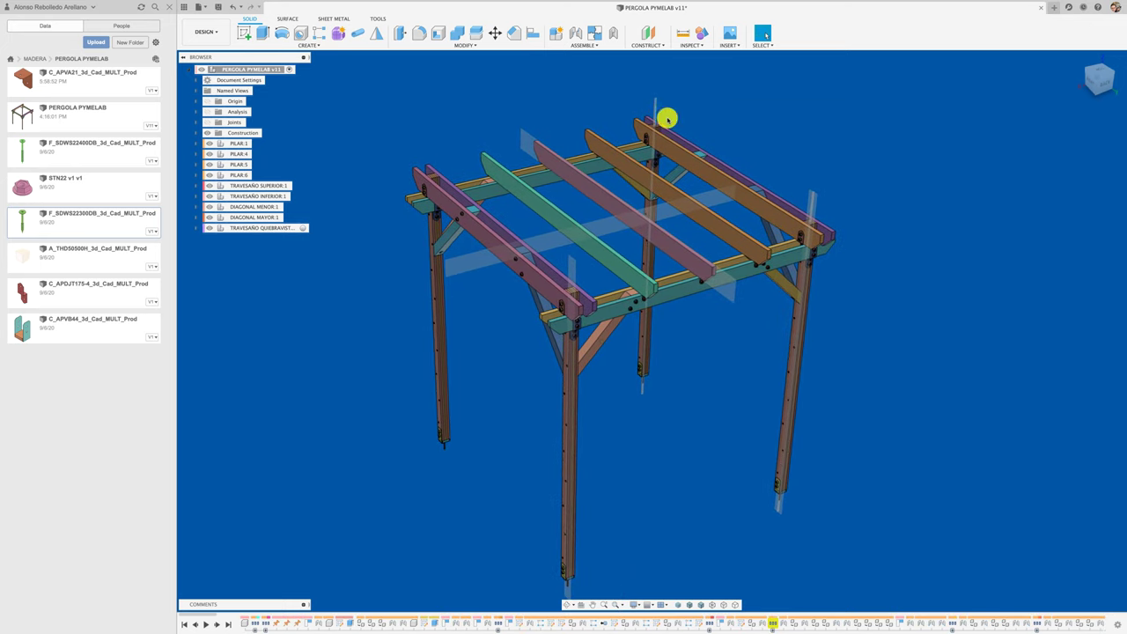
scroll(468, 337, down, 3)
shift+scroll(468, 338, down, 2)
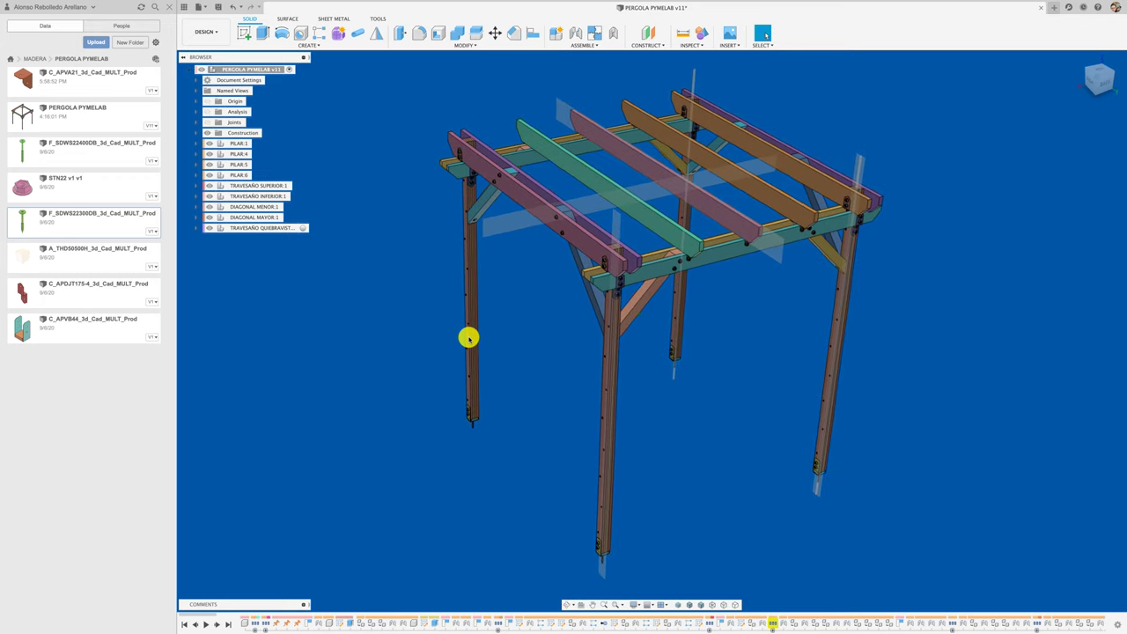
shift+scroll(468, 337, down, 2)
shift+scroll(468, 337, down, 2)
shift+scroll(469, 338, down, 2)
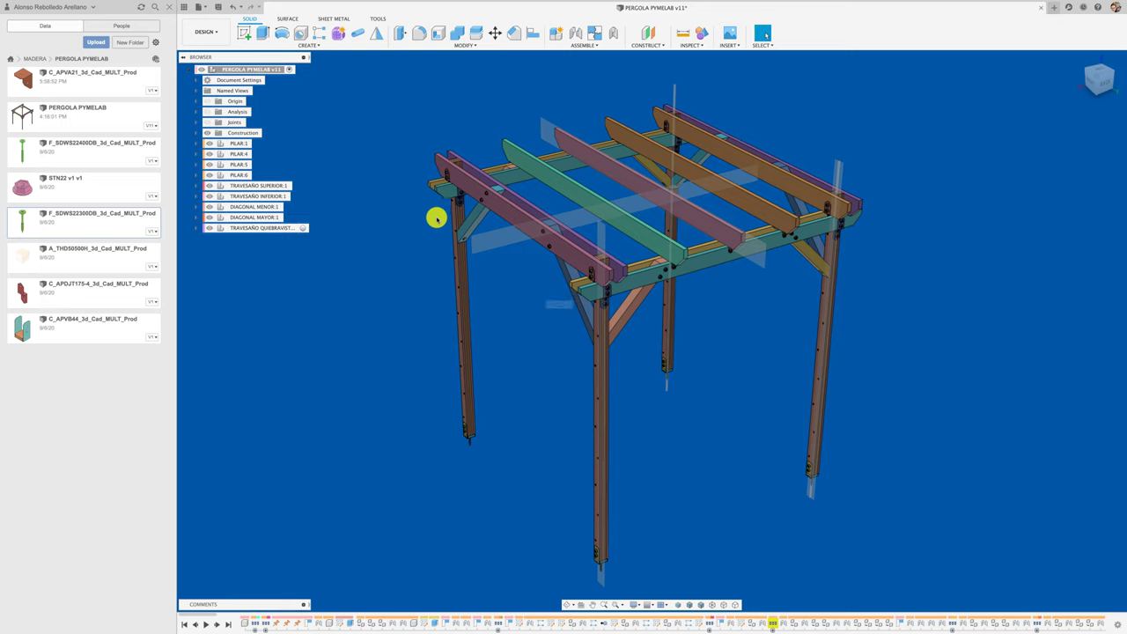
key(ctrl+s)
click(566, 317)
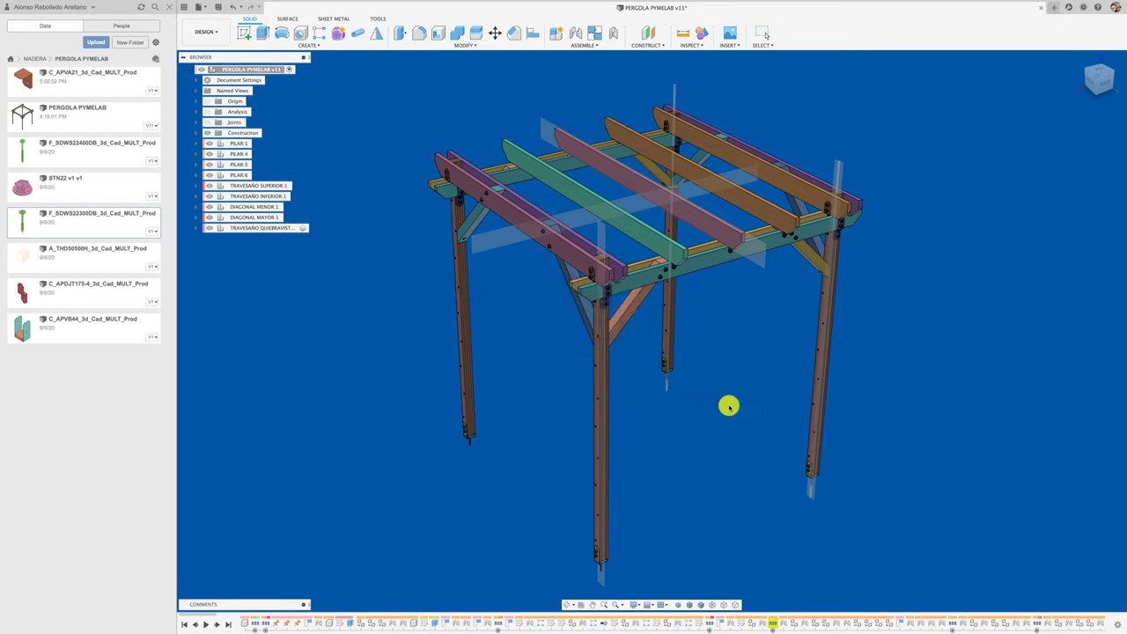